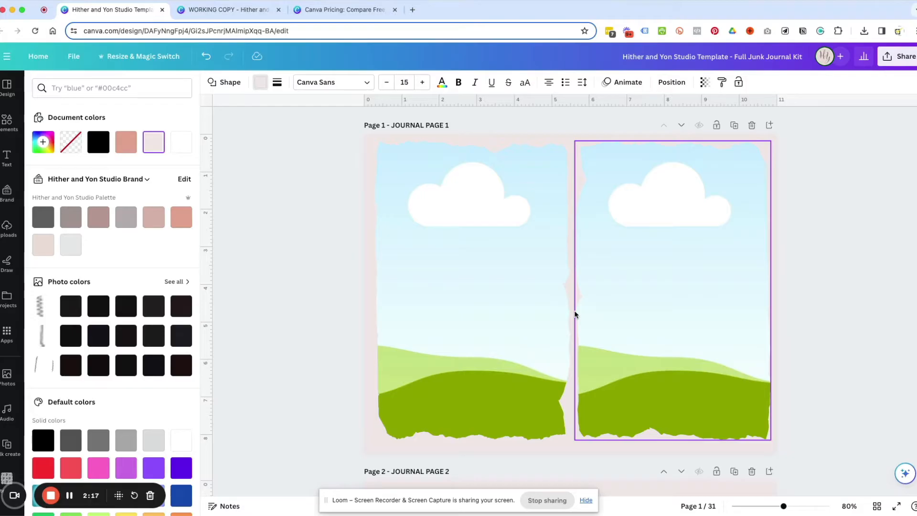
Step: Review the torn-edge photo frames on journal pages 1 to 8 of the junk journal template
{"action": "scroll", "coordinate": [854, 283], "scroll_direction": "down", "scroll_amount": 2}
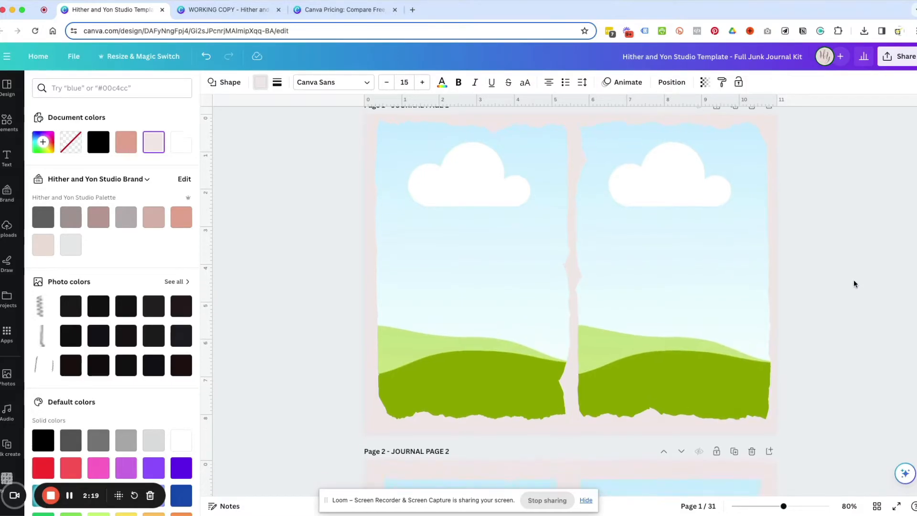
{"action": "scroll", "coordinate": [854, 284], "scroll_direction": "down", "scroll_amount": 10}
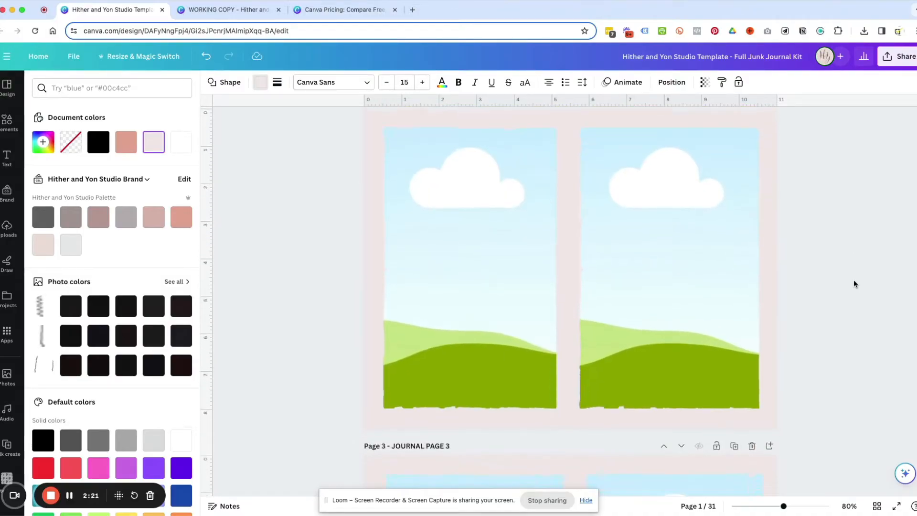
{"action": "scroll", "coordinate": [854, 284], "scroll_direction": "down", "scroll_amount": 10}
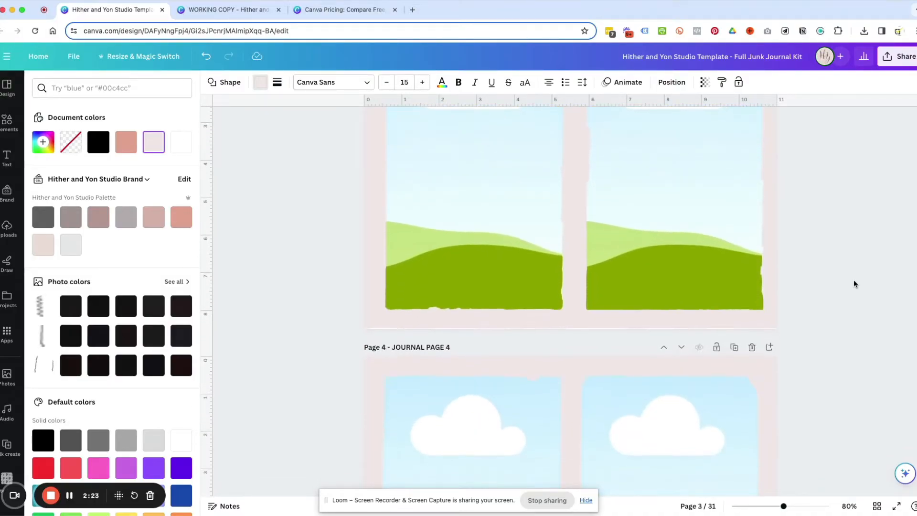
{"action": "scroll", "coordinate": [854, 283], "scroll_direction": "down", "scroll_amount": 8}
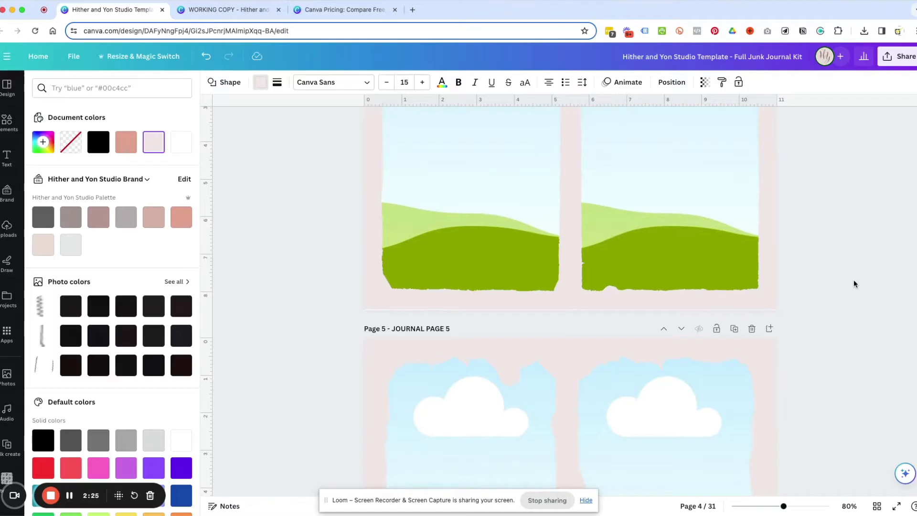
{"action": "scroll", "coordinate": [854, 283], "scroll_direction": "up", "scroll_amount": 6}
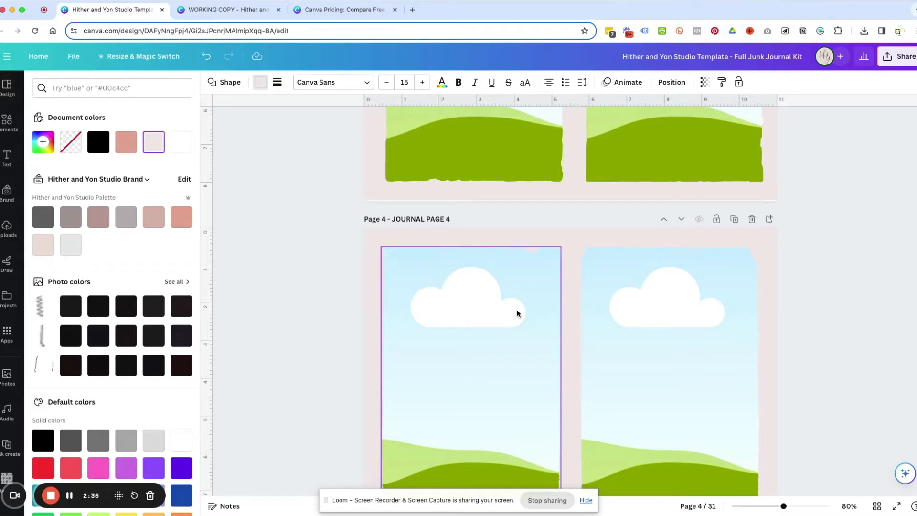
{"action": "scroll", "coordinate": [517, 313], "scroll_direction": "down", "scroll_amount": 5}
{"action": "scroll", "coordinate": [516, 313], "scroll_direction": "down", "scroll_amount": 12}
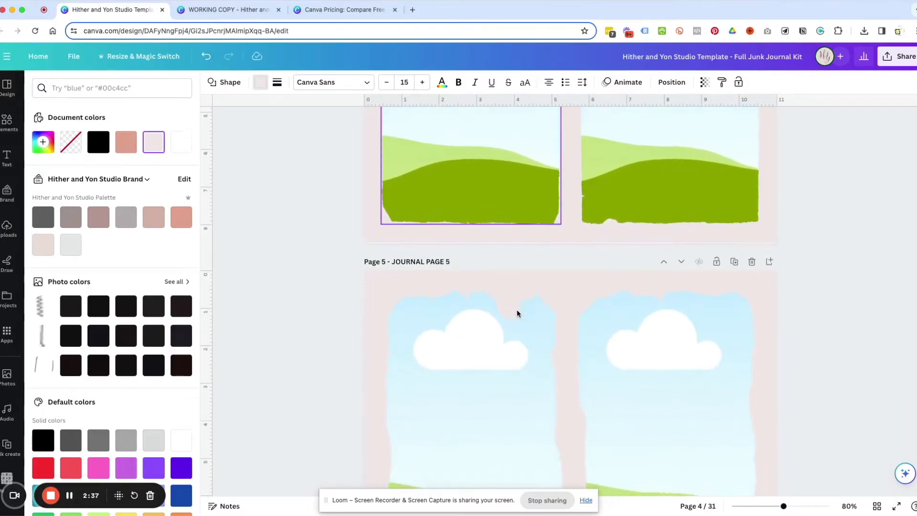
{"action": "scroll", "coordinate": [434, 206], "scroll_direction": "down", "scroll_amount": 7}
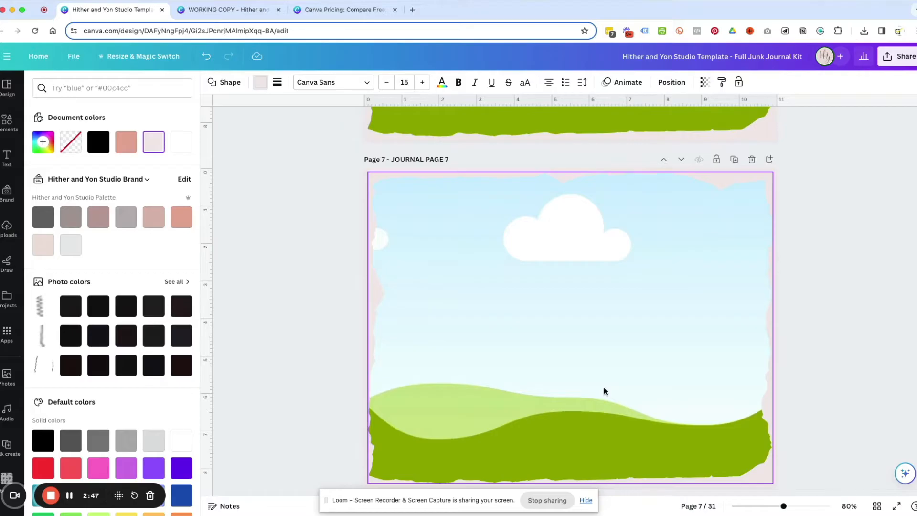
{"action": "scroll", "coordinate": [603, 387], "scroll_direction": "down", "scroll_amount": 2}
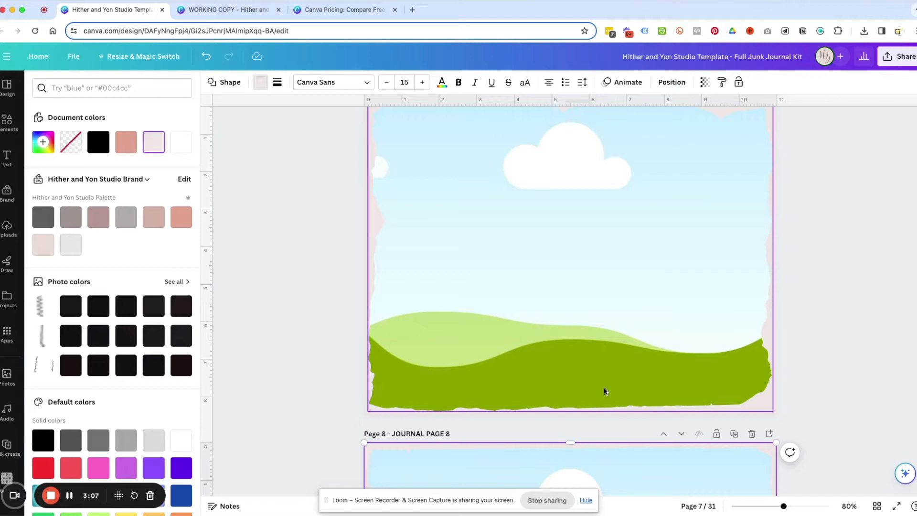
Step: Examine the frames on the scraps and torn papers, side pockets, and standard pockets and labels pages
{"action": "scroll", "coordinate": [604, 391], "scroll_direction": "down", "scroll_amount": 10}
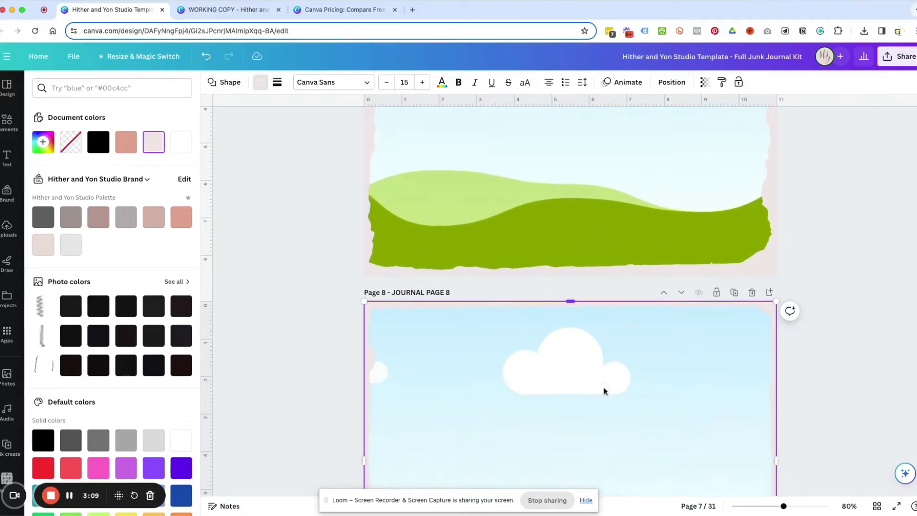
{"action": "scroll", "coordinate": [603, 388], "scroll_direction": "down", "scroll_amount": 3}
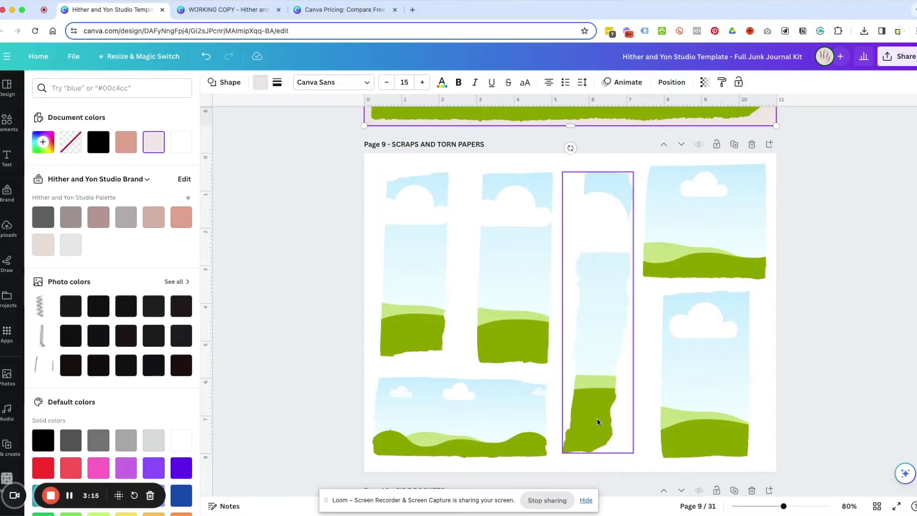
{"action": "scroll", "coordinate": [597, 421], "scroll_direction": "down", "scroll_amount": 7}
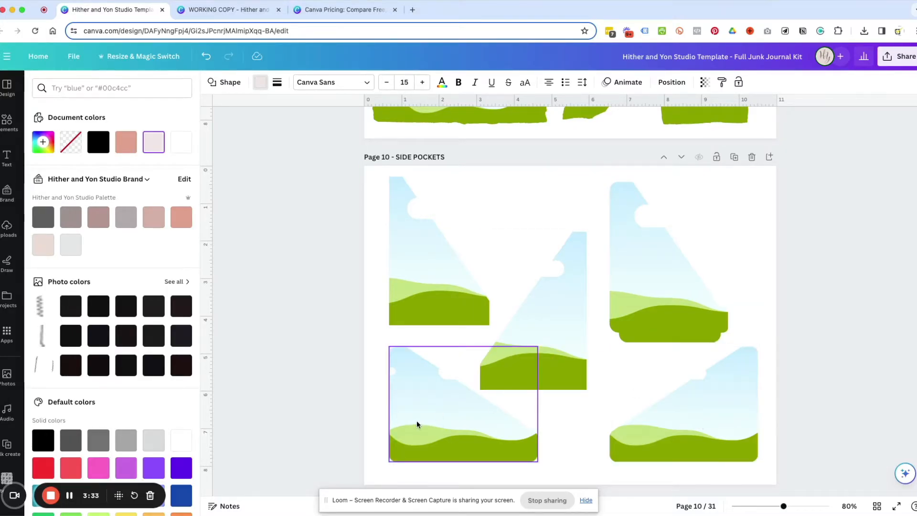
{"action": "scroll", "coordinate": [417, 420], "scroll_direction": "down", "scroll_amount": 5}
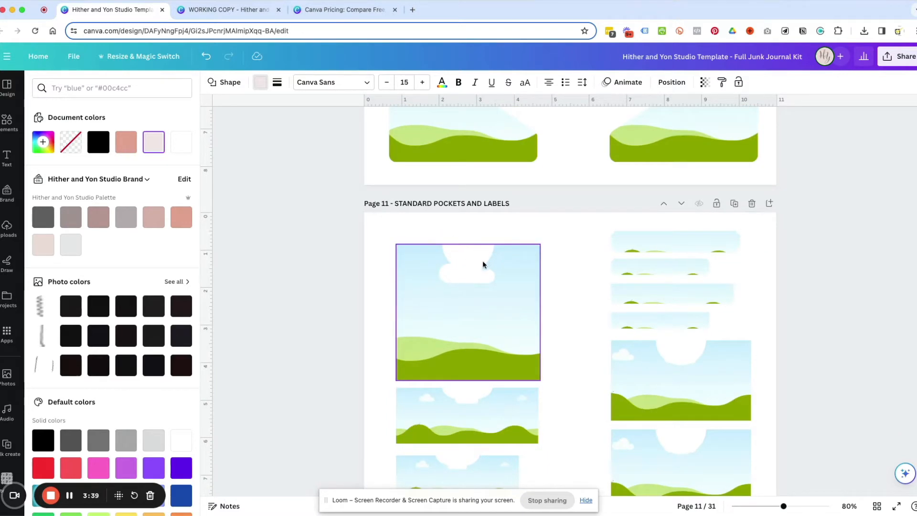
{"action": "scroll", "coordinate": [448, 253], "scroll_direction": "down", "scroll_amount": 2}
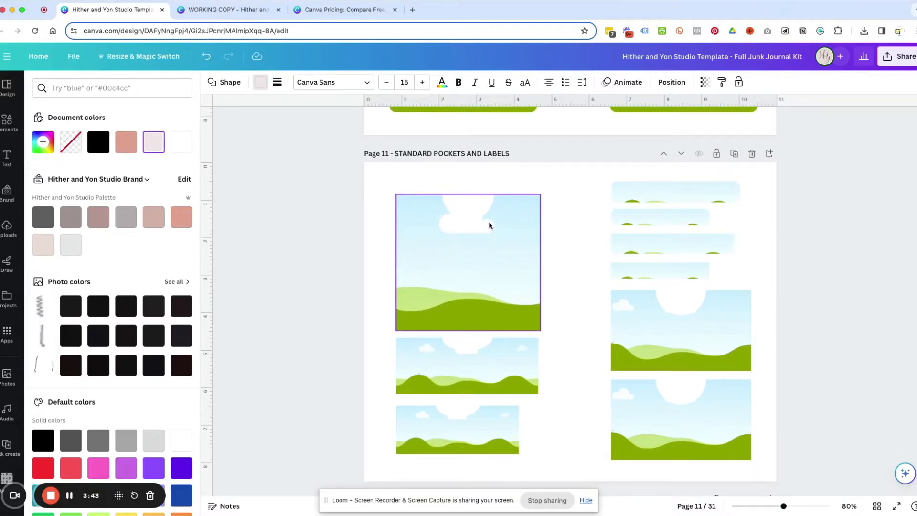
{"action": "scroll", "coordinate": [488, 222], "scroll_direction": "down", "scroll_amount": 4}
{"action": "scroll", "coordinate": [644, 264], "scroll_direction": "up", "scroll_amount": 3}
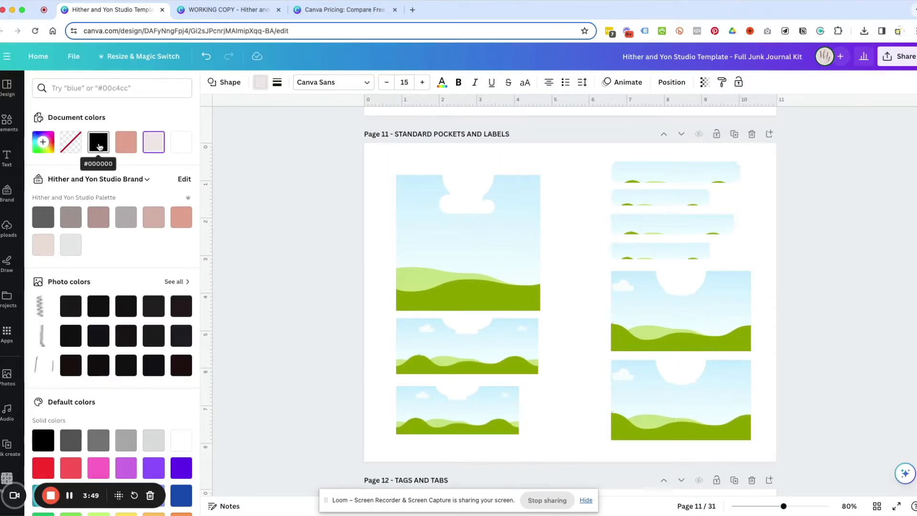
Step: Add a square shape to page 11, send it to the back and enlarge it to cover the 11 x 8.5 in page
{"action": "left_click", "coordinate": [3, 123]}
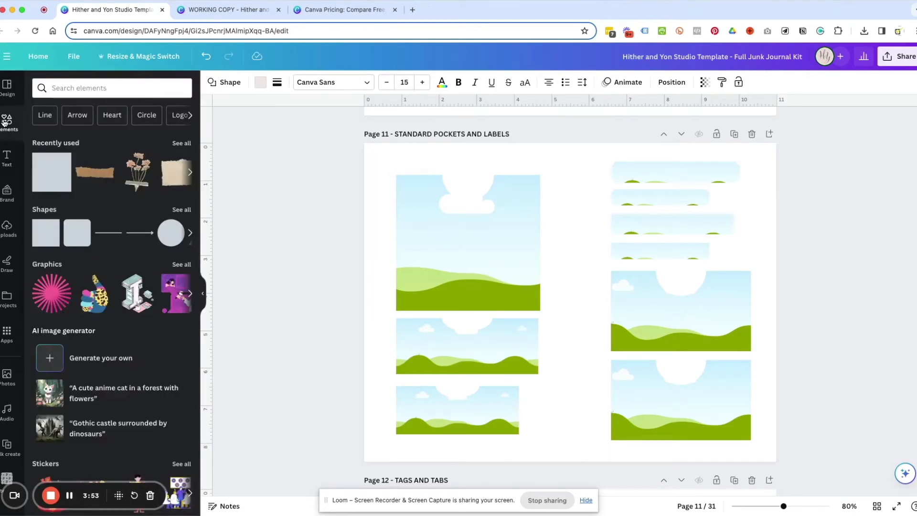
{"action": "left_click", "coordinate": [48, 232]}
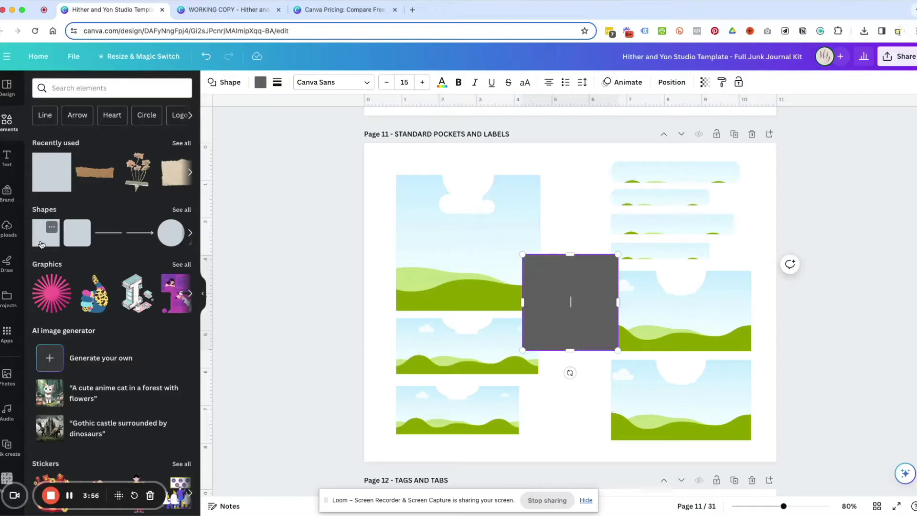
{"action": "left_click", "coordinate": [672, 82]}
{"action": "left_click", "coordinate": [143, 108]}
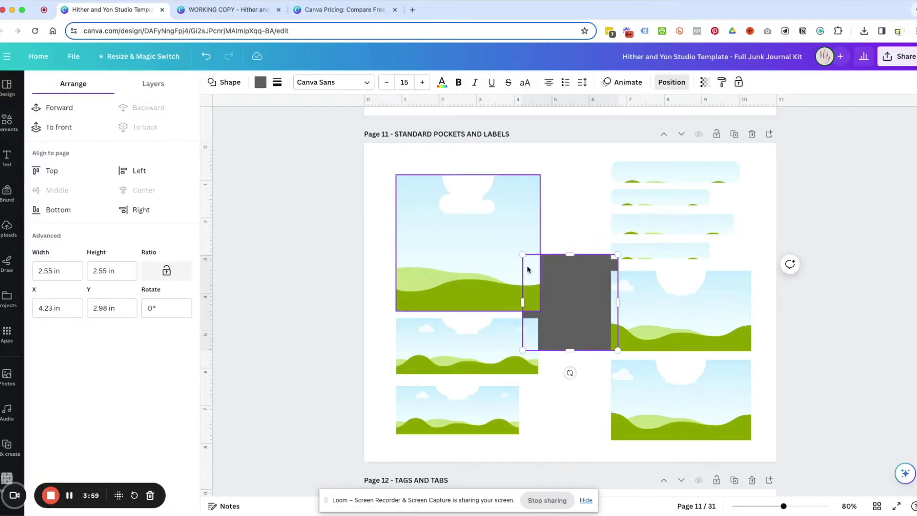
{"action": "left_click_drag", "start_coordinate": [522, 255], "coordinate": [364, 142]}
{"action": "left_click_drag", "start_coordinate": [618, 350], "coordinate": [774, 459]}
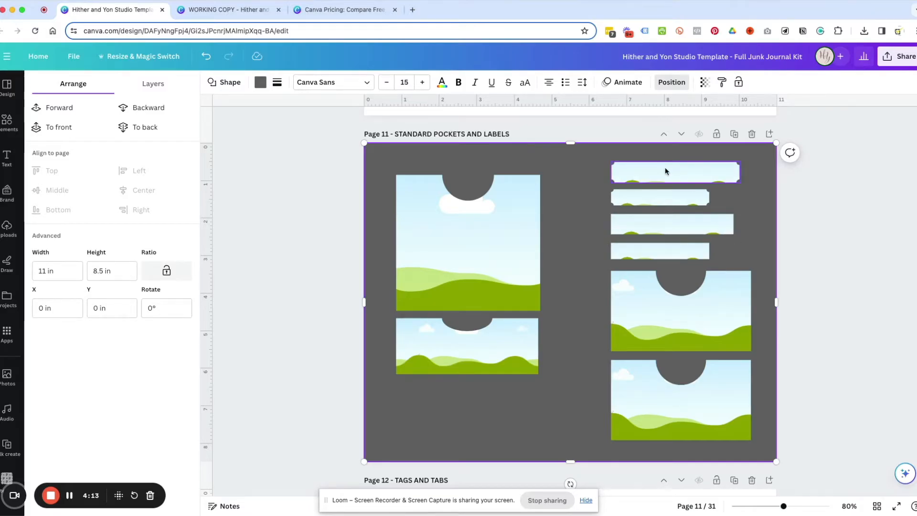
Step: Move the topmost label frame on page 11 up to Y 0.35 in
{"action": "mouse_move", "coordinate": [665, 170]}
{"action": "left_mouse_down"}
{"action": "mouse_move", "coordinate": [614, 182]}
{"action": "mouse_move", "coordinate": [528, 254]}
{"action": "mouse_move", "coordinate": [692, 153]}
{"action": "mouse_move", "coordinate": [665, 166]}
{"action": "left_mouse_up"}
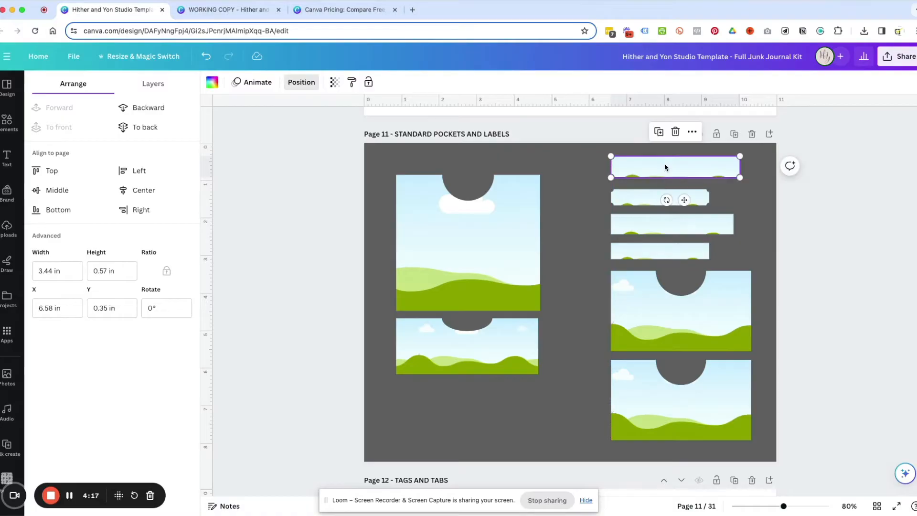
Step: Move the grey background rectangle from page 11 to fill the Tags and Tabs page and send it to the back
{"action": "scroll", "coordinate": [678, 189], "scroll_direction": "down", "scroll_amount": 10}
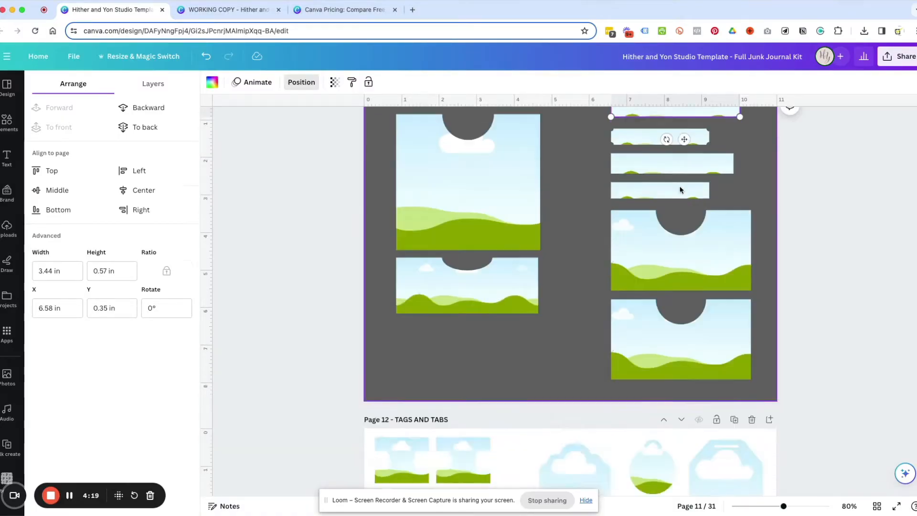
{"action": "scroll", "coordinate": [569, 193], "scroll_direction": "up", "scroll_amount": 4}
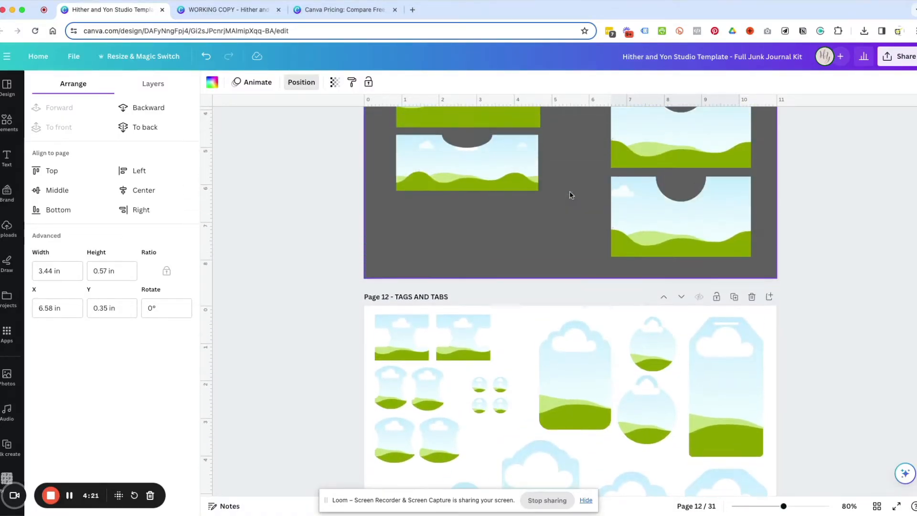
{"action": "left_click", "coordinate": [483, 253]}
{"action": "left_click_drag", "start_coordinate": [489, 328], "coordinate": [478, 511]}
{"action": "left_click_drag", "start_coordinate": [516, 242], "coordinate": [521, 325]}
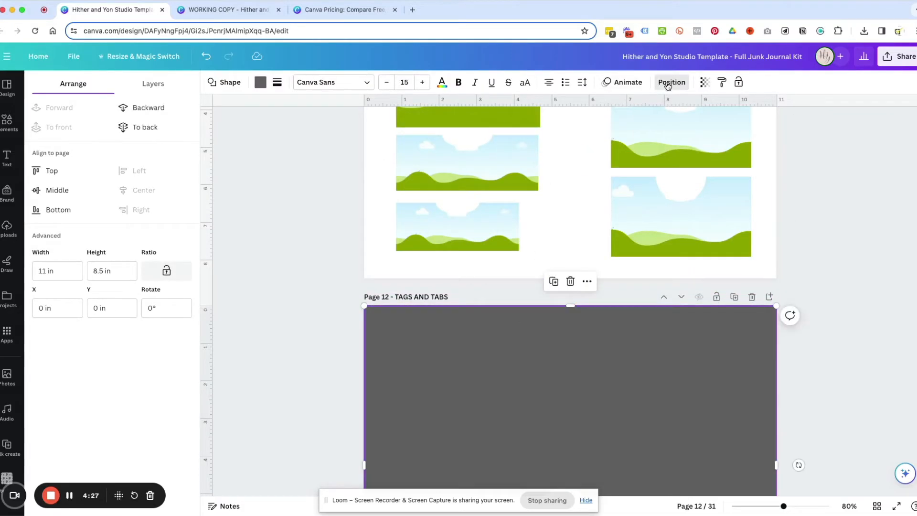
{"action": "left_click", "coordinate": [142, 128]}
Step: Move the grey background rectangle from page 12 onto the File Folders page at Y 0.04 in and send it to the back
{"action": "scroll", "coordinate": [322, 180], "scroll_direction": "down", "scroll_amount": 5}
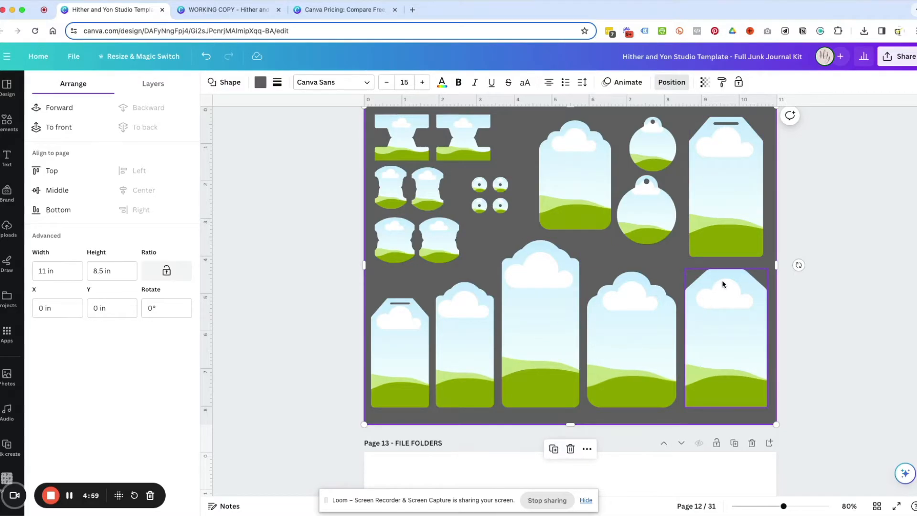
{"action": "scroll", "coordinate": [722, 284], "scroll_direction": "down", "scroll_amount": 3}
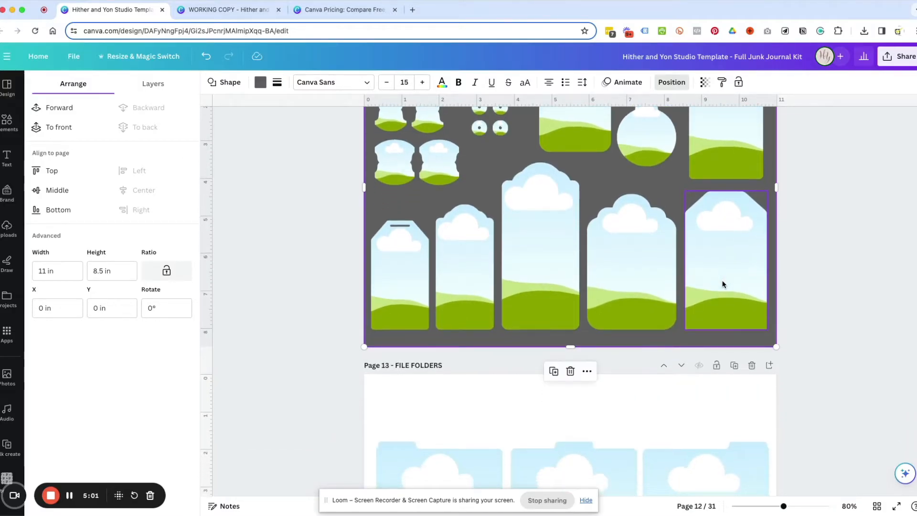
{"action": "scroll", "coordinate": [722, 285], "scroll_direction": "down", "scroll_amount": 4}
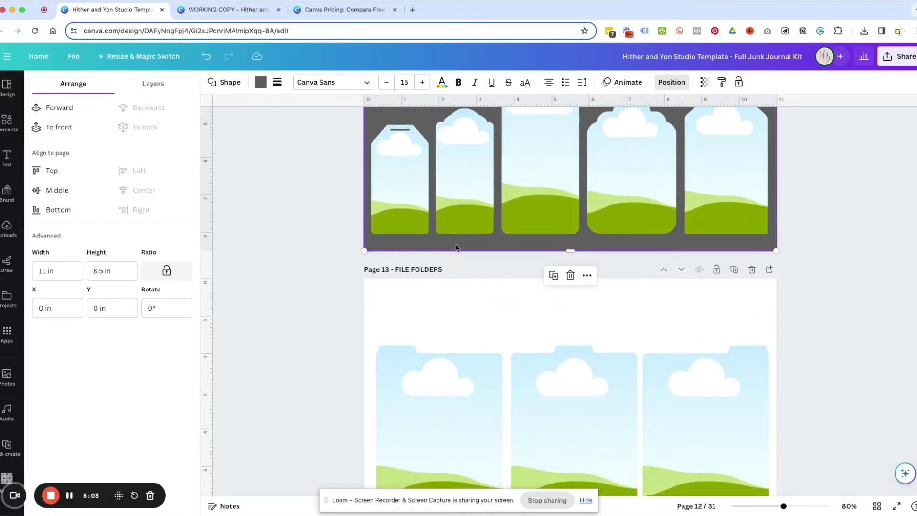
{"action": "left_click_drag", "start_coordinate": [456, 247], "coordinate": [446, 515]}
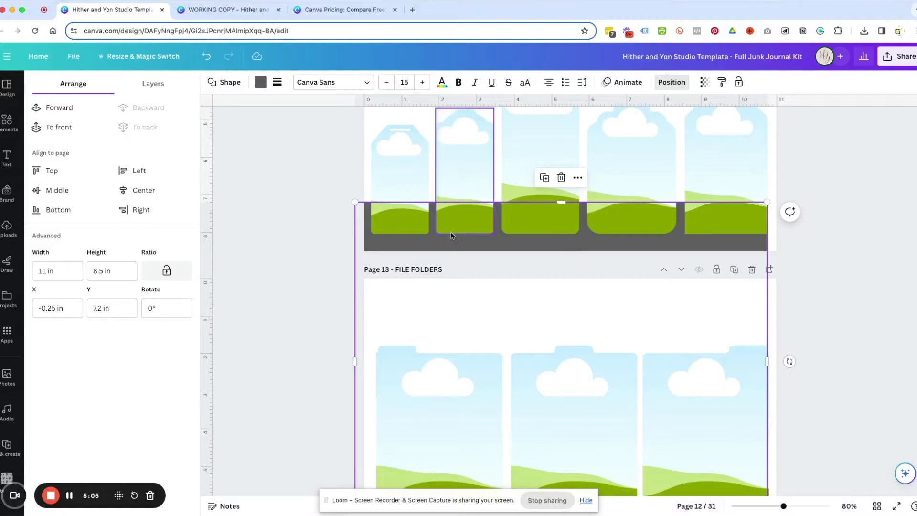
{"action": "left_click_drag", "start_coordinate": [451, 239], "coordinate": [459, 319]}
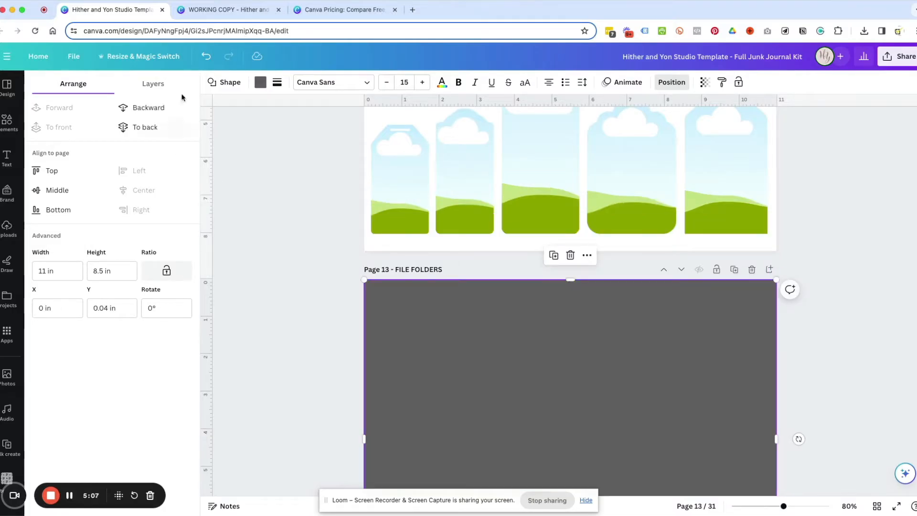
{"action": "left_click", "coordinate": [143, 127]}
Step: Compare the file folder frames on page 13 with the matching folder pieces on page 14
{"action": "scroll", "coordinate": [794, 229], "scroll_direction": "down", "scroll_amount": 6}
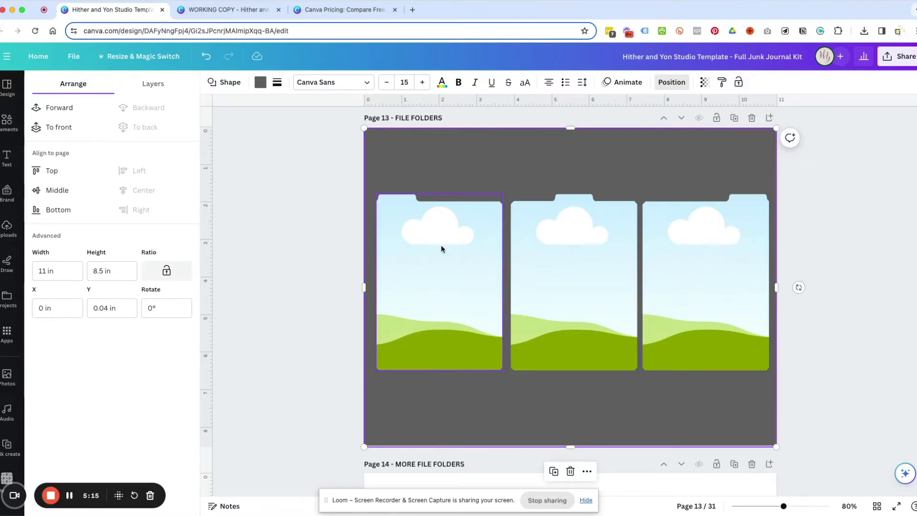
{"action": "scroll", "coordinate": [442, 252], "scroll_direction": "down", "scroll_amount": 5}
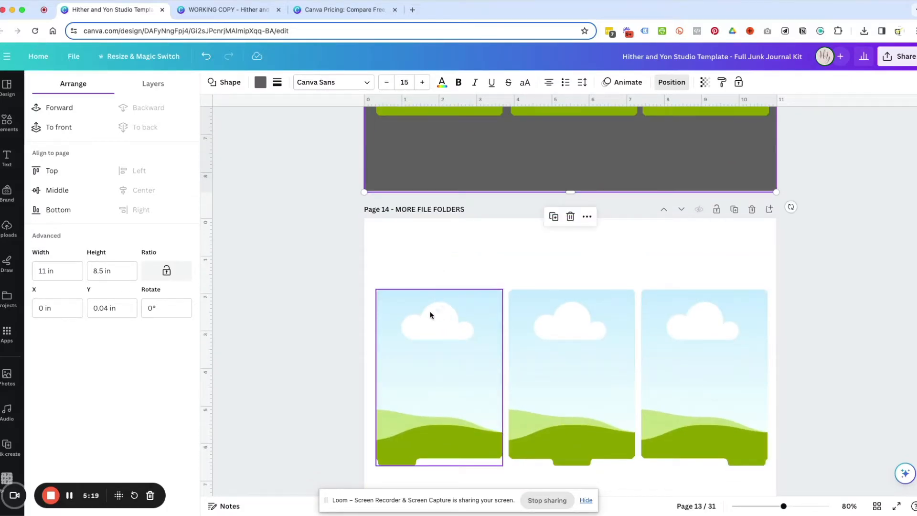
{"action": "scroll", "coordinate": [439, 313], "scroll_direction": "up", "scroll_amount": 5}
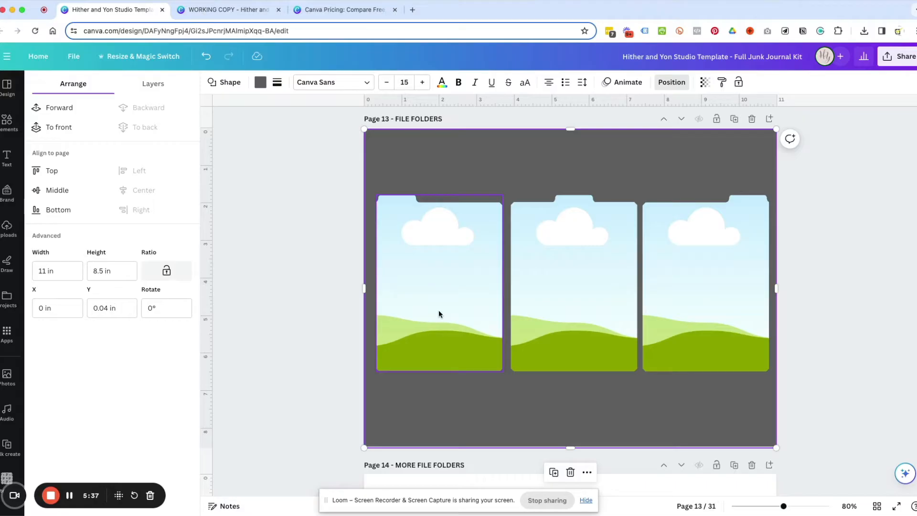
{"action": "left_click", "coordinate": [488, 232]}
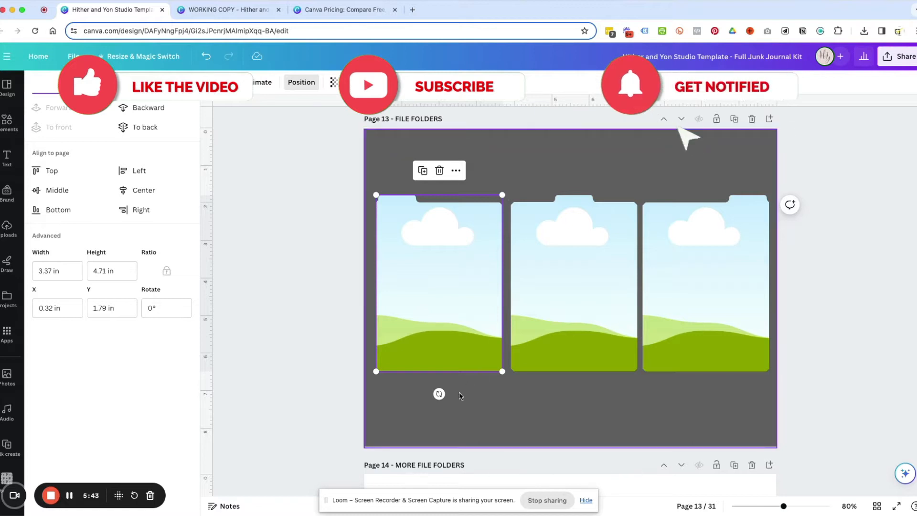
{"action": "left_click_drag", "start_coordinate": [439, 393], "coordinate": [440, 360]}
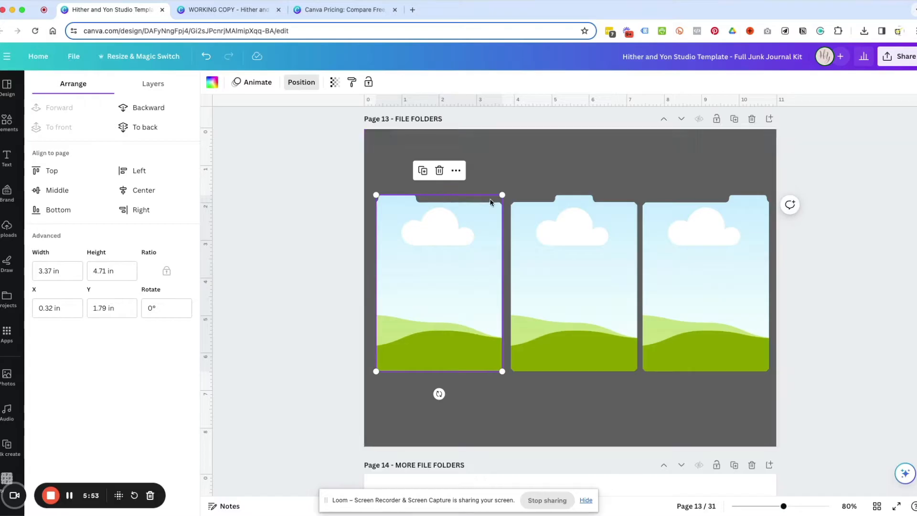
{"action": "left_click_drag", "start_coordinate": [439, 394], "coordinate": [440, 339]}
{"action": "scroll", "coordinate": [537, 367], "scroll_direction": "down", "scroll_amount": 5}
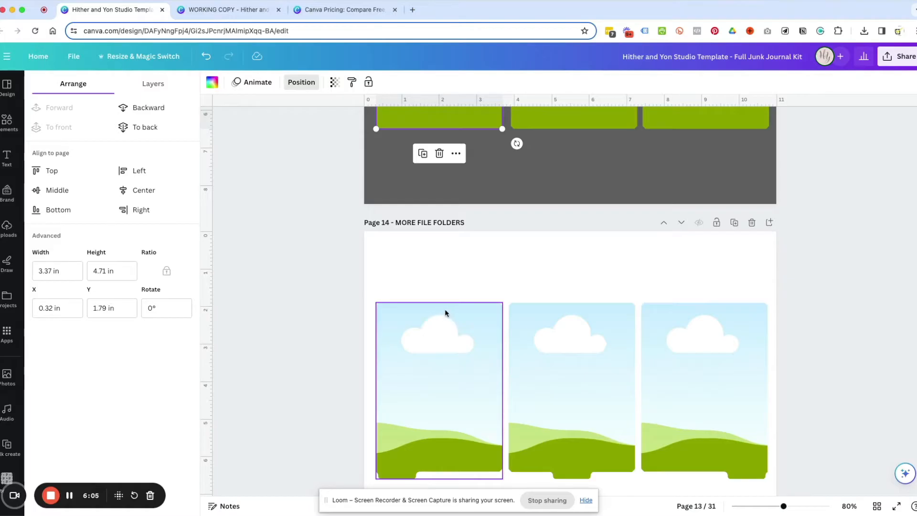
{"action": "scroll", "coordinate": [445, 308], "scroll_direction": "down", "scroll_amount": 5}
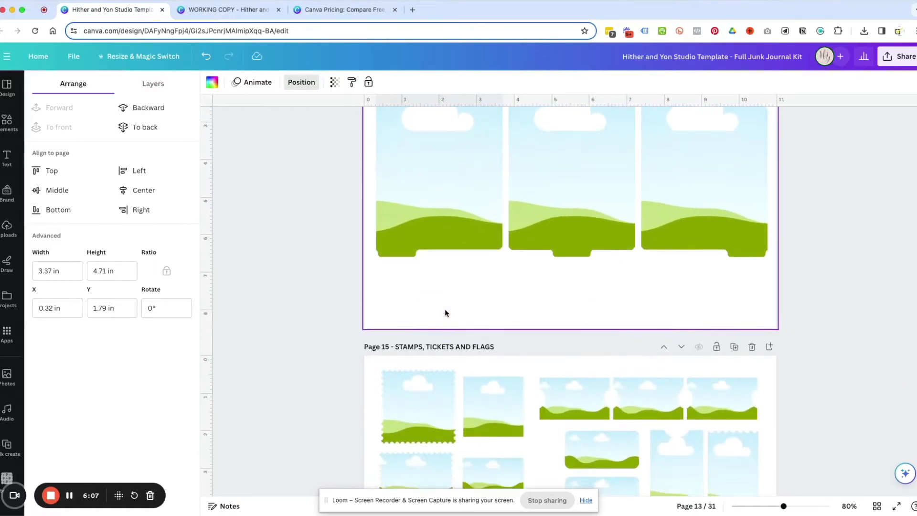
{"action": "scroll", "coordinate": [445, 308], "scroll_direction": "up", "scroll_amount": 4}
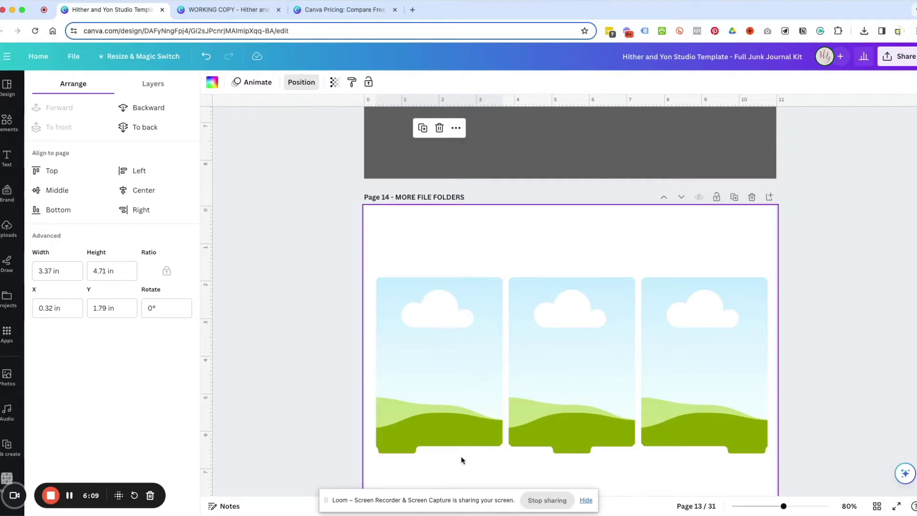
Step: Move the grey background rectangle past page 14 onto the Stamps, Tickets and Flags page at Y -0.01 in and send it to the back
{"action": "left_click_drag", "start_coordinate": [385, 163], "coordinate": [419, 504]}
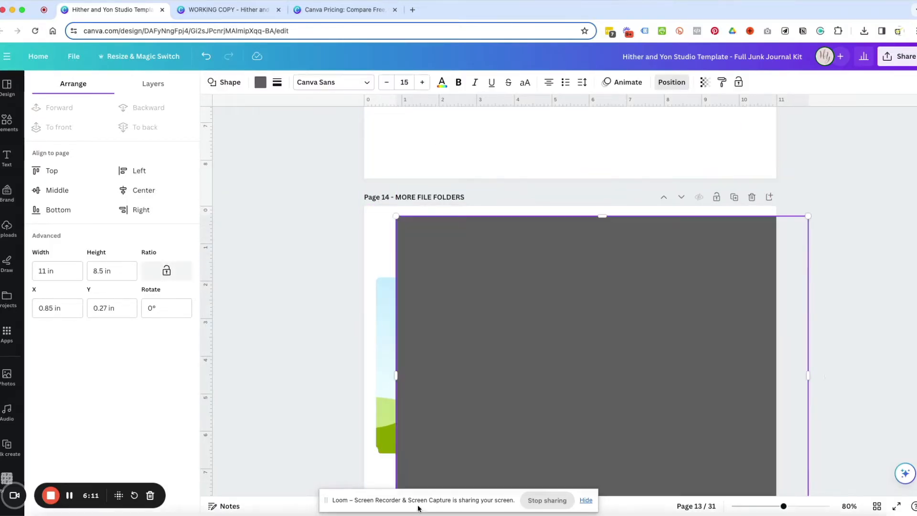
{"action": "scroll", "coordinate": [527, 311], "scroll_direction": "down", "scroll_amount": 5}
{"action": "left_click_drag", "start_coordinate": [497, 186], "coordinate": [473, 428]}
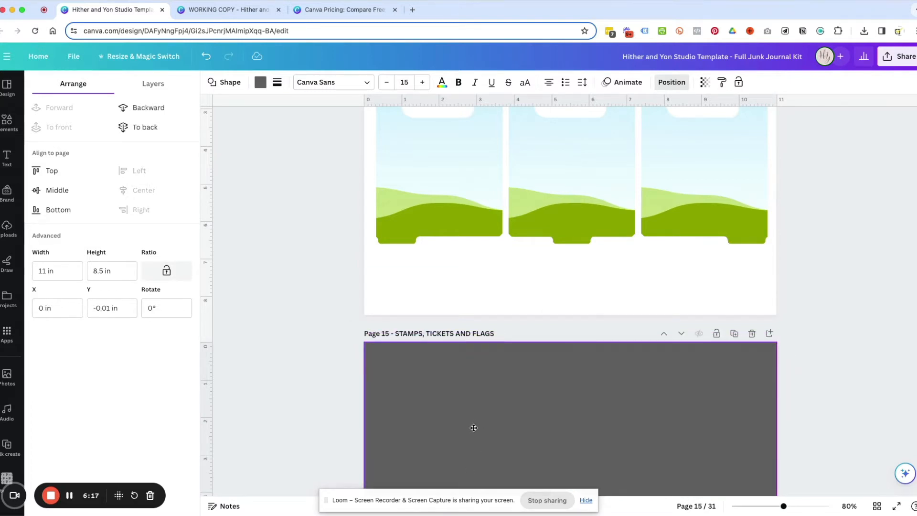
{"action": "left_click", "coordinate": [145, 127]}
{"action": "scroll", "coordinate": [732, 334], "scroll_direction": "down", "scroll_amount": 5}
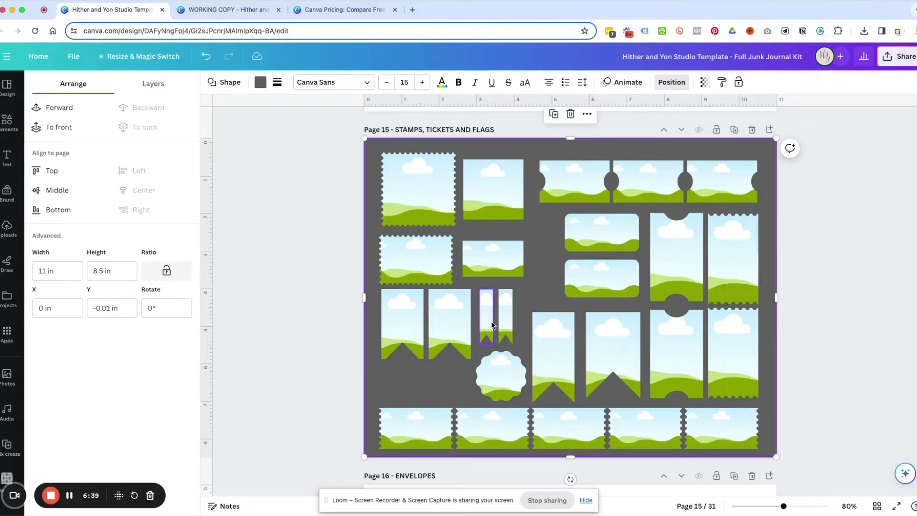
Step: Enlarge the first stamp frame in page 15's bottom row to 10.03 × 5.61 in and scale it back to 1.96 × 1.1 in
{"action": "left_click", "coordinate": [418, 435]}
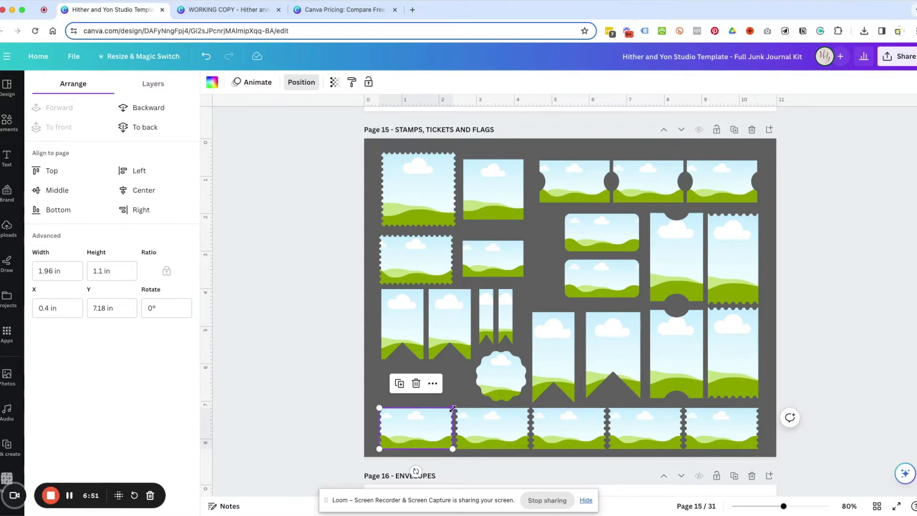
{"action": "left_click_drag", "start_coordinate": [453, 408], "coordinate": [729, 192]}
{"action": "left_click", "coordinate": [729, 193]}
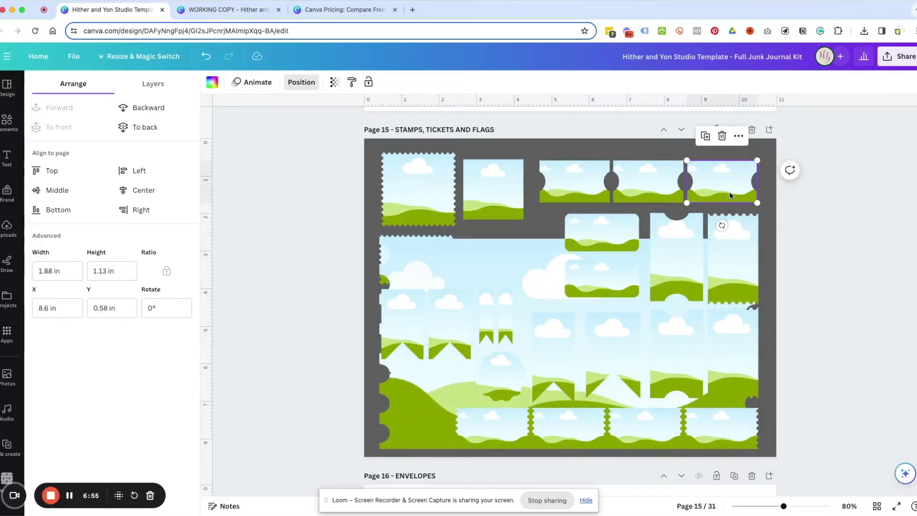
{"action": "left_click", "coordinate": [409, 439]}
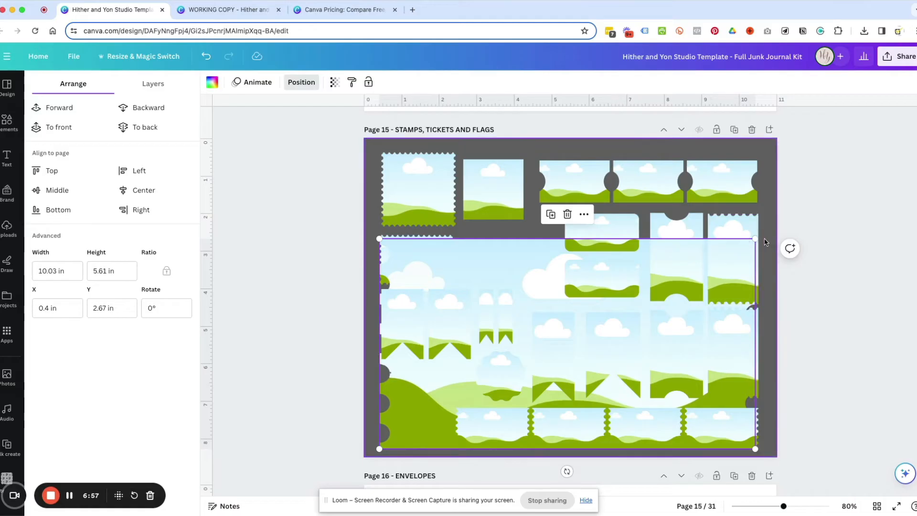
{"action": "left_click_drag", "start_coordinate": [756, 239], "coordinate": [450, 405]}
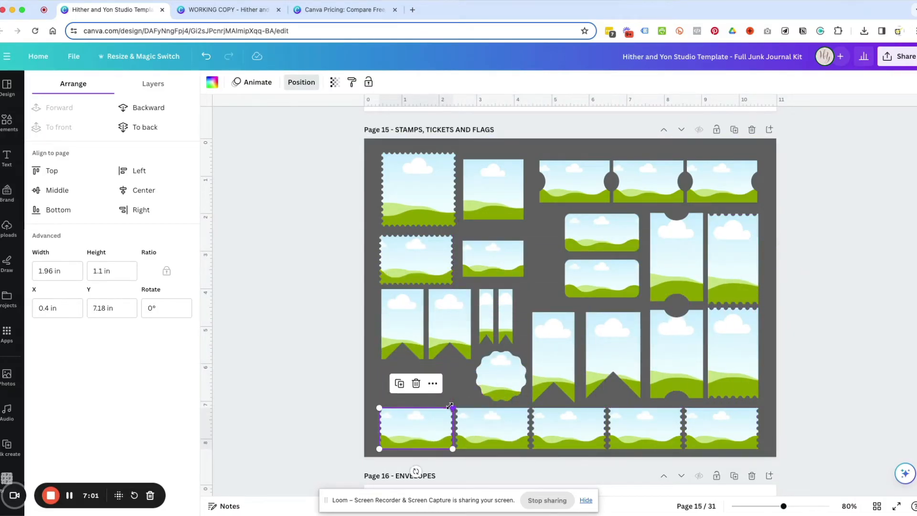
{"action": "key", "text": "super+z"}
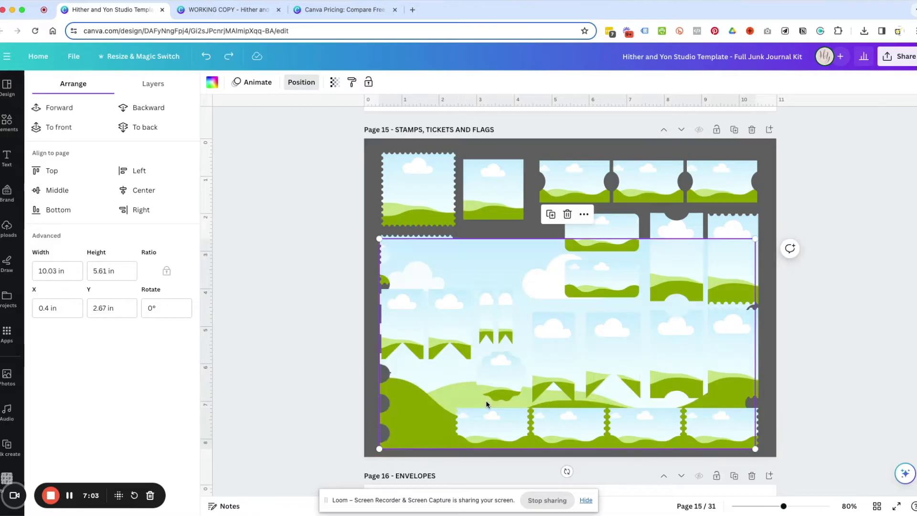
{"action": "key", "text": "super+shift+z"}
Step: Move the grey background rectangle from page 15 to fill the Envelopes page at X 0, Y 0 in and send it to the back
{"action": "scroll", "coordinate": [779, 365], "scroll_direction": "down", "scroll_amount": 8}
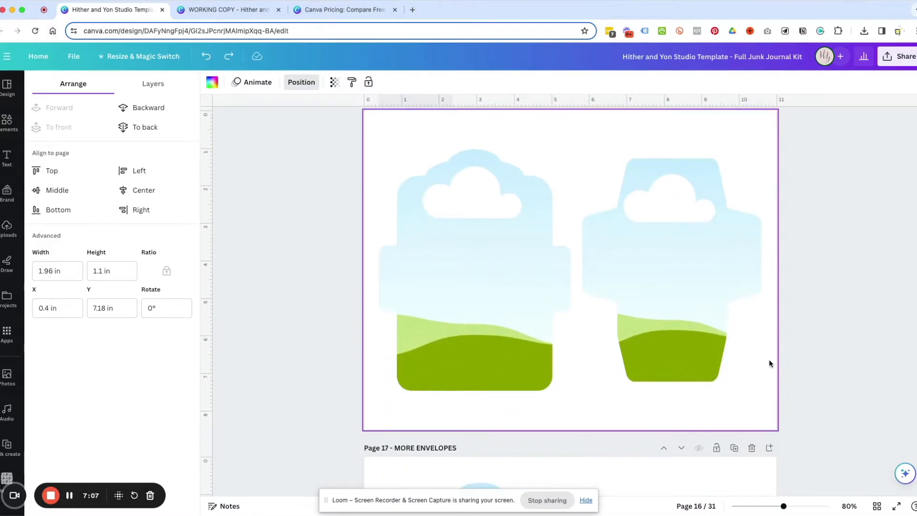
{"action": "scroll", "coordinate": [769, 359], "scroll_direction": "up", "scroll_amount": 3}
{"action": "left_click_drag", "start_coordinate": [373, 167], "coordinate": [450, 478]}
{"action": "left_click_drag", "start_coordinate": [538, 301], "coordinate": [538, 302]}
{"action": "left_click", "coordinate": [143, 128]}
{"action": "scroll", "coordinate": [587, 257], "scroll_direction": "down", "scroll_amount": 3}
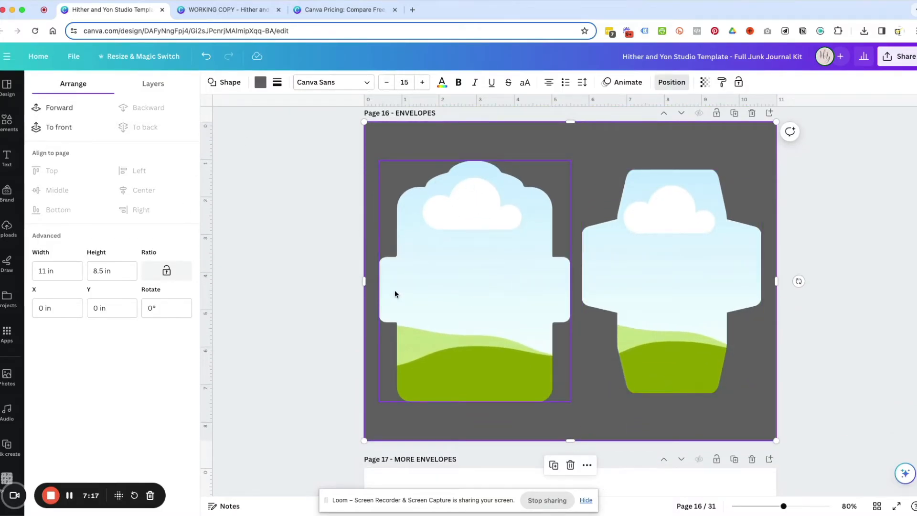
Step: Move the grey background rectangle from page 16 onto the More Envelopes page at Y 0.01 in and send it to the back
{"action": "scroll", "coordinate": [395, 290], "scroll_direction": "down", "scroll_amount": 2}
{"action": "scroll", "coordinate": [394, 293], "scroll_direction": "down", "scroll_amount": 8}
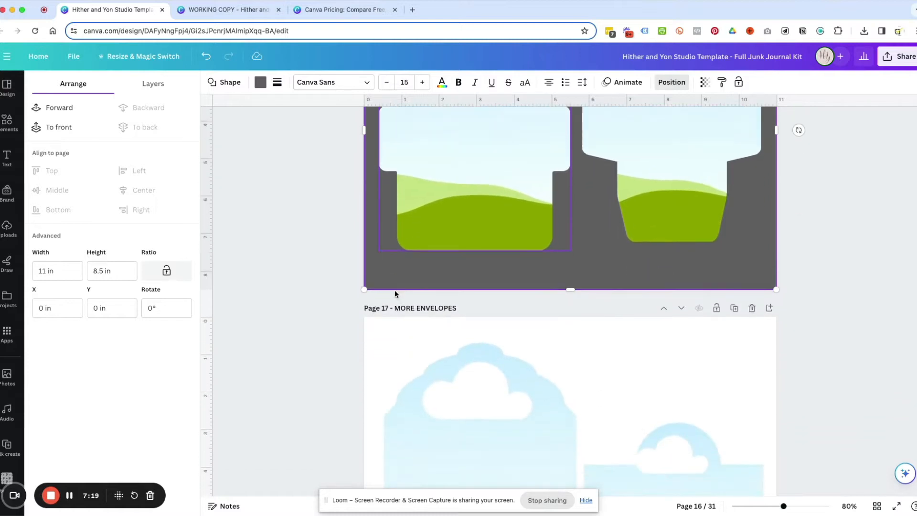
{"action": "scroll", "coordinate": [607, 362], "scroll_direction": "up", "scroll_amount": 6}
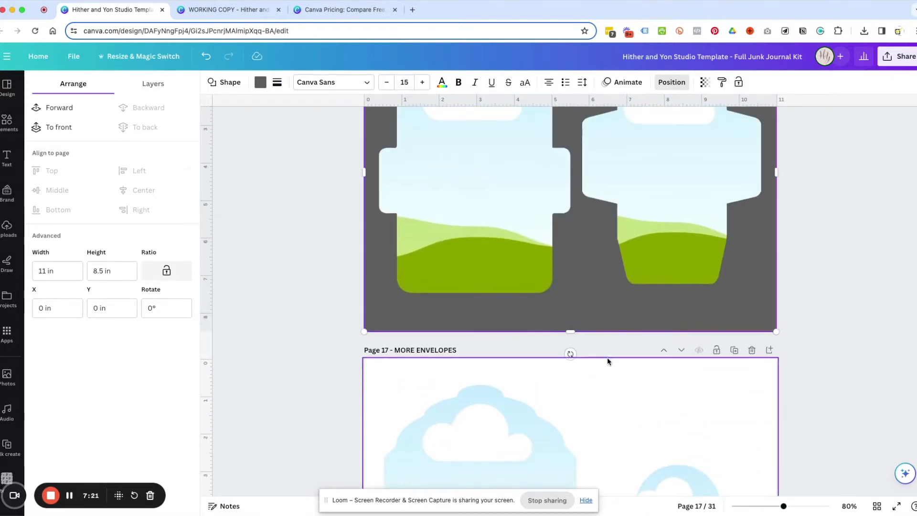
{"action": "left_click_drag", "start_coordinate": [597, 303], "coordinate": [623, 452]}
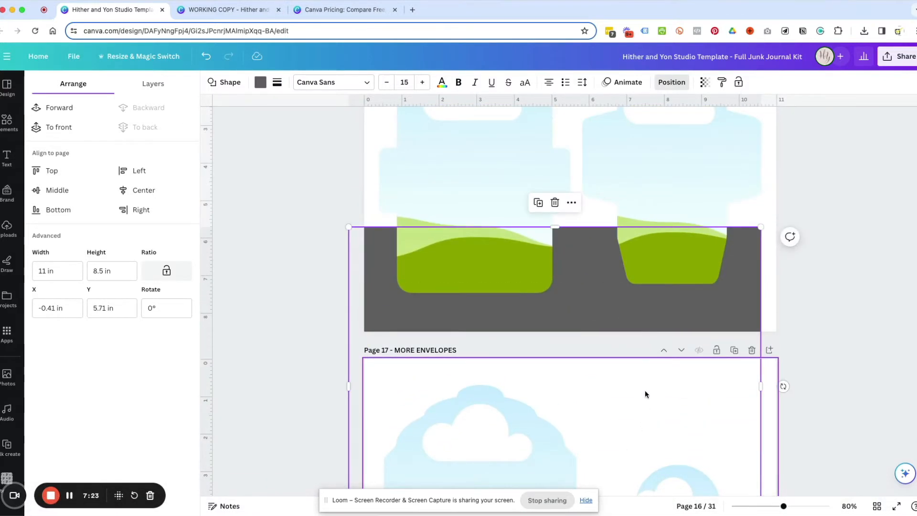
{"action": "left_click_drag", "start_coordinate": [603, 288], "coordinate": [621, 418]}
{"action": "left_click", "coordinate": [152, 136]}
Step: Move the grey background rectangle from page 17 onto the Polaroid and Other Frames page at Y -0.01 in and send it to the back
{"action": "scroll", "coordinate": [485, 191], "scroll_direction": "down", "scroll_amount": 8}
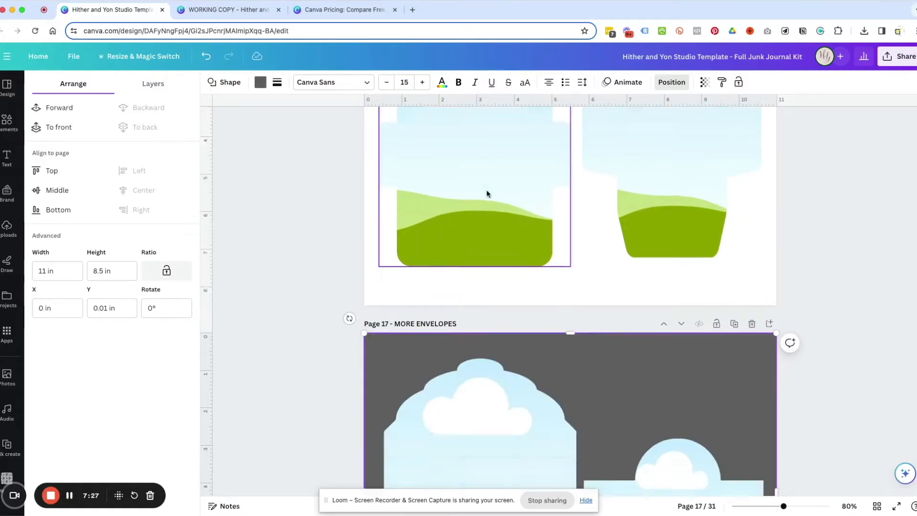
{"action": "scroll", "coordinate": [485, 191], "scroll_direction": "up", "scroll_amount": 2}
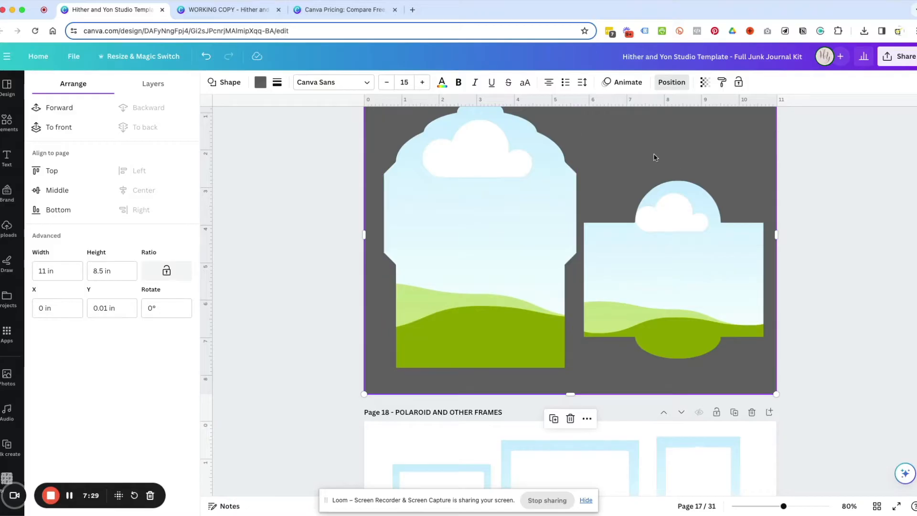
{"action": "left_click_drag", "start_coordinate": [655, 155], "coordinate": [652, 500]}
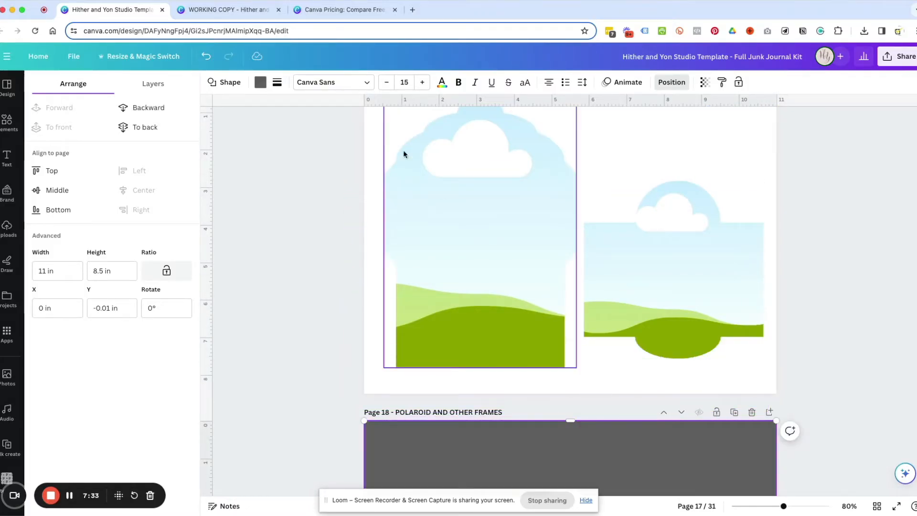
{"action": "left_click", "coordinate": [168, 126]}
{"action": "scroll", "coordinate": [485, 180], "scroll_direction": "down", "scroll_amount": 10}
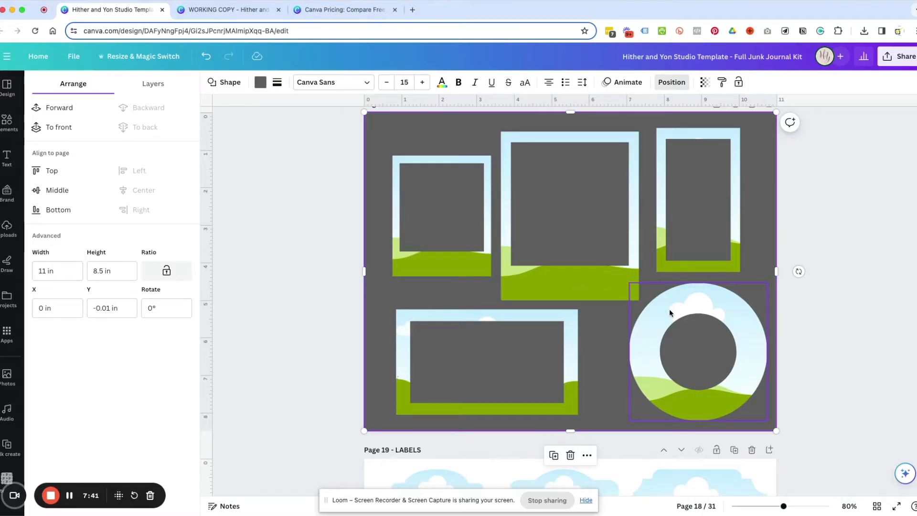
Step: Move the grey background rectangle from page 18 to fill the Labels page at X 0, Y 0 in and send it to the back
{"action": "scroll", "coordinate": [668, 308], "scroll_direction": "down", "scroll_amount": 5}
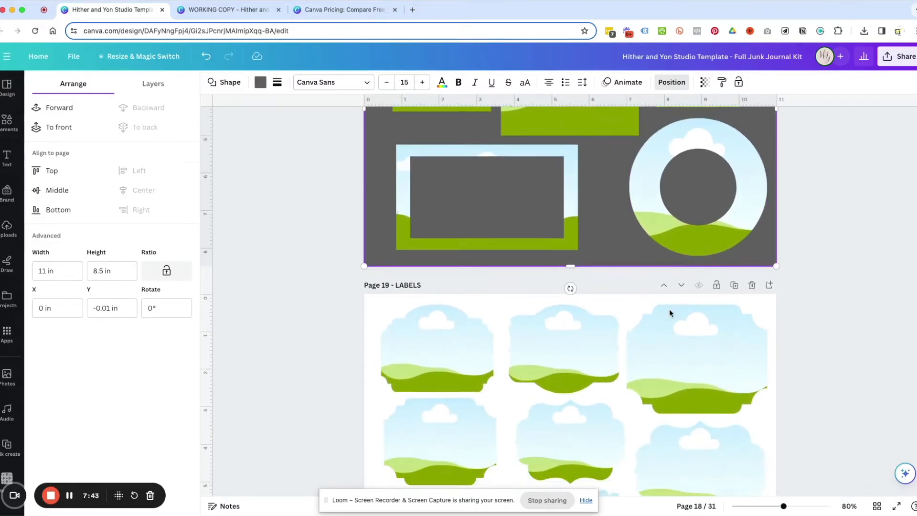
{"action": "left_click_drag", "start_coordinate": [375, 184], "coordinate": [375, 513]}
{"action": "left_click_drag", "start_coordinate": [409, 288], "coordinate": [411, 299]}
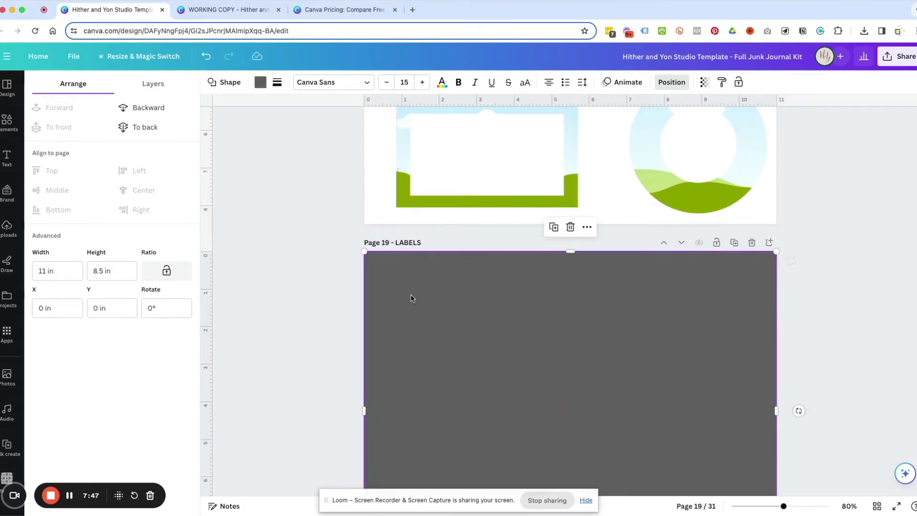
{"action": "left_click", "coordinate": [144, 127]}
{"action": "scroll", "coordinate": [757, 310], "scroll_direction": "down", "scroll_amount": 2}
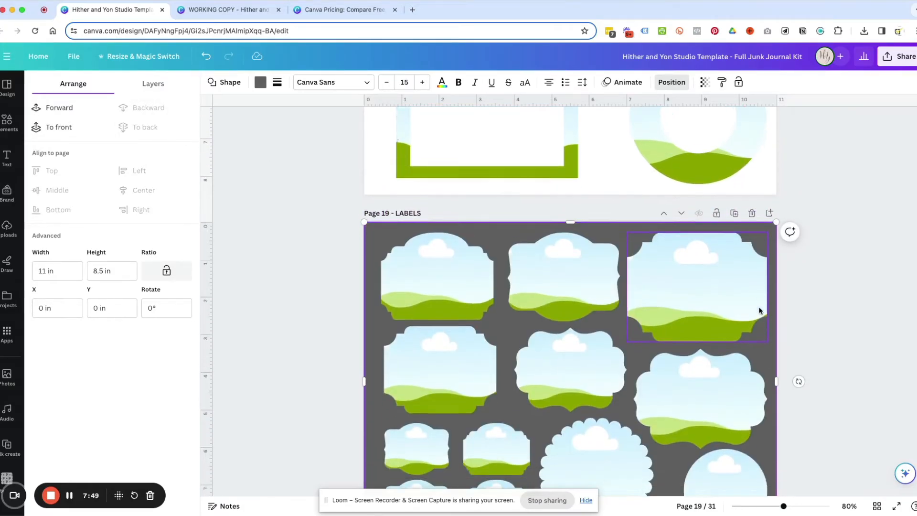
{"action": "scroll", "coordinate": [761, 311], "scroll_direction": "down", "scroll_amount": 2}
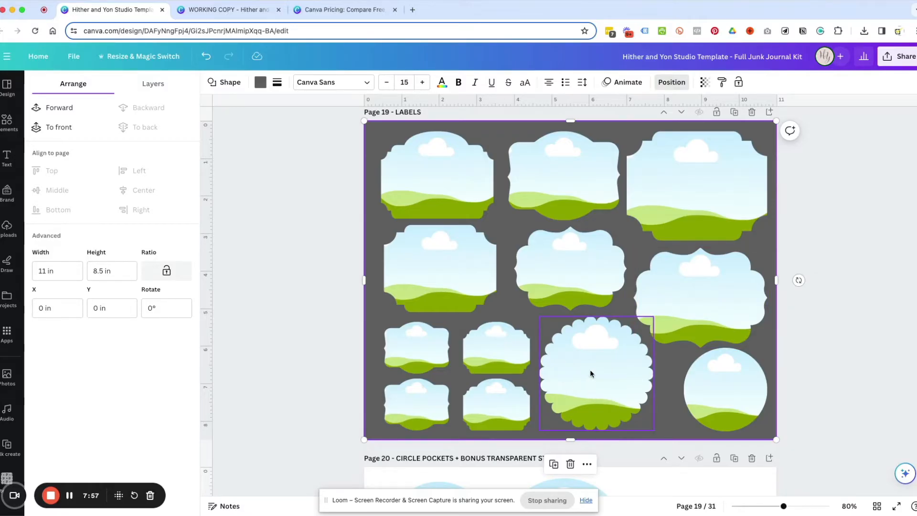
Step: Move the grey background rectangle from page 19 to fill the Circle Pockets + Bonus Transparent Stitches page and send it to the back
{"action": "scroll", "coordinate": [711, 380], "scroll_direction": "down", "scroll_amount": 5}
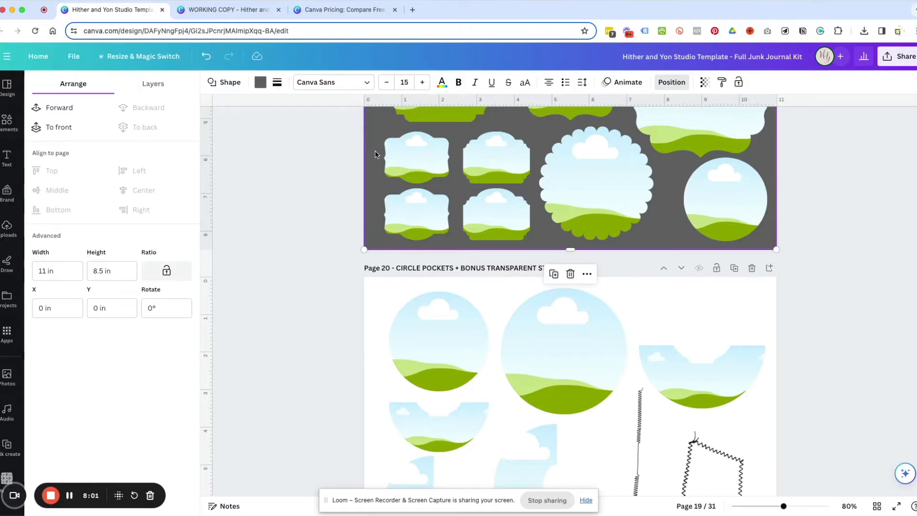
{"action": "left_click_drag", "start_coordinate": [375, 151], "coordinate": [375, 501]}
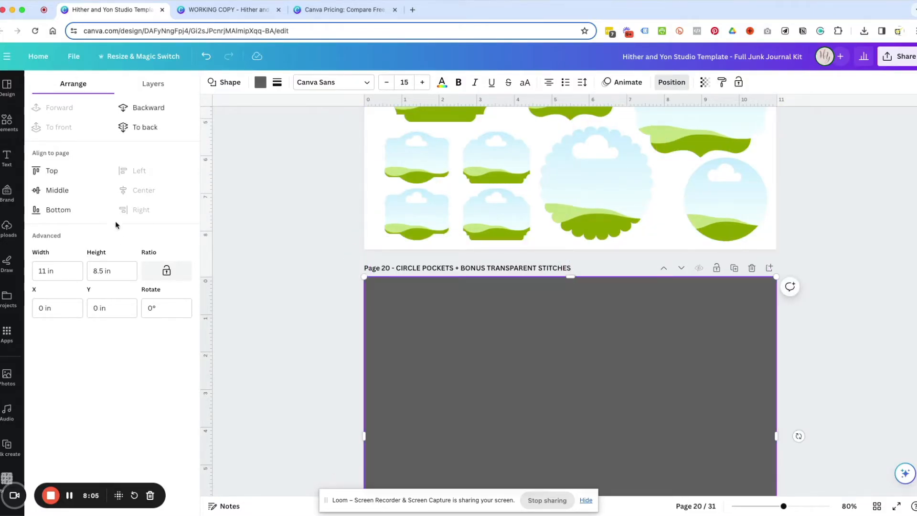
{"action": "left_click", "coordinate": [148, 137]}
{"action": "scroll", "coordinate": [520, 312], "scroll_direction": "down", "scroll_amount": 3}
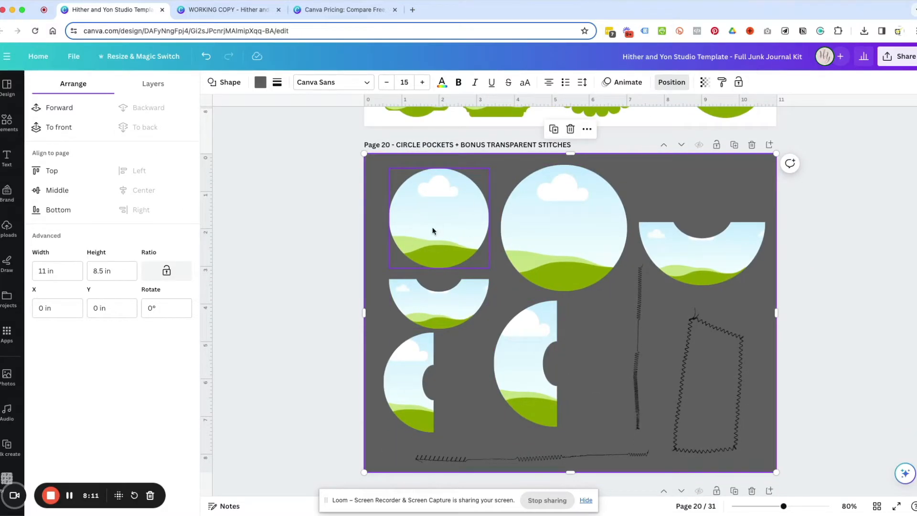
{"action": "scroll", "coordinate": [429, 241], "scroll_direction": "down", "scroll_amount": 1}
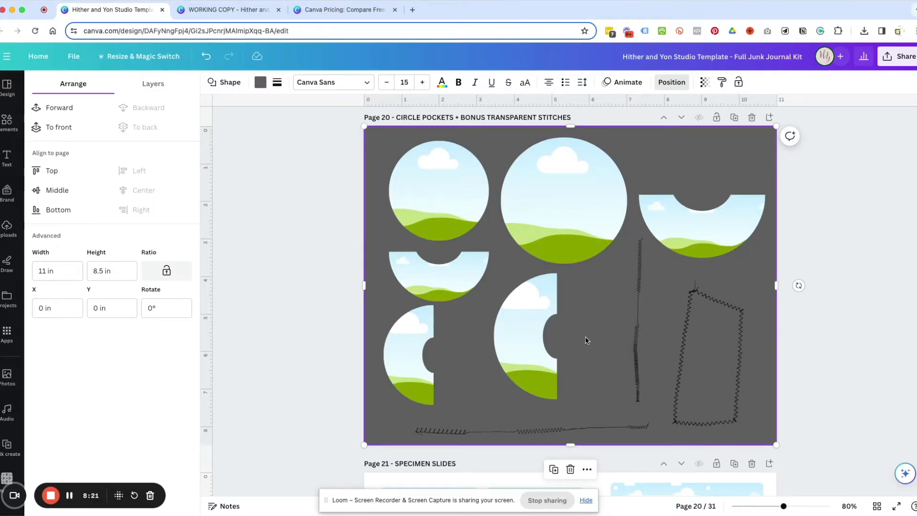
Step: Move the grey background rectangle from page 20 to fill the Specimen Slides page, send it to the back, and view the slide frames
{"action": "scroll", "coordinate": [586, 339], "scroll_direction": "down", "scroll_amount": 4}
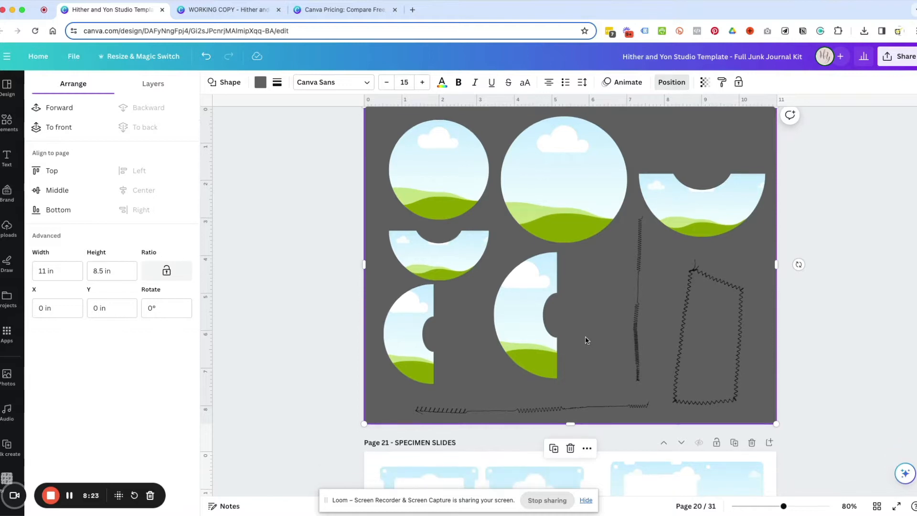
{"action": "scroll", "coordinate": [590, 335], "scroll_direction": "down", "scroll_amount": 3}
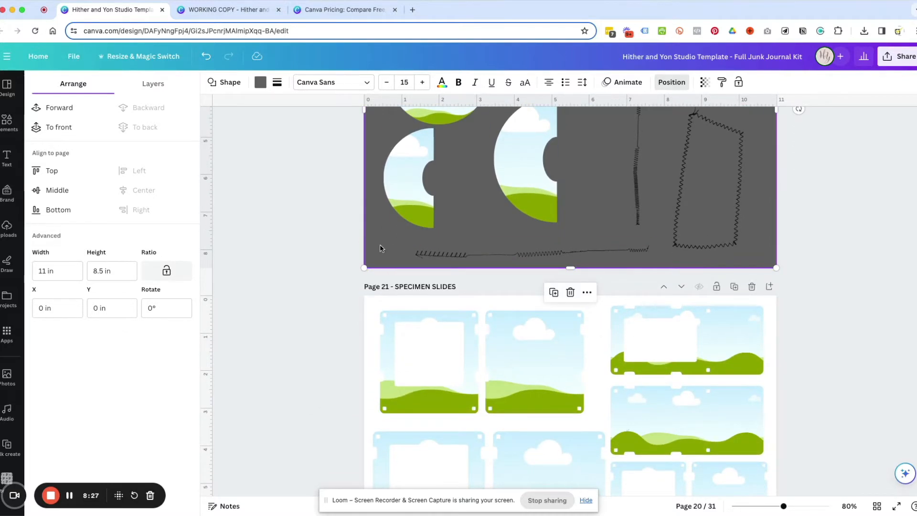
{"action": "left_click_drag", "start_coordinate": [385, 244], "coordinate": [373, 360]}
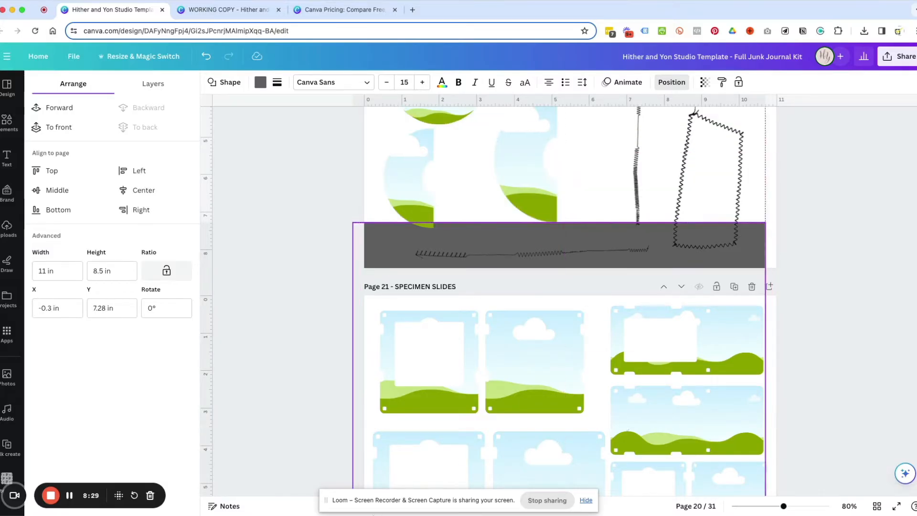
{"action": "left_click_drag", "start_coordinate": [379, 245], "coordinate": [400, 303]}
{"action": "left_click", "coordinate": [152, 138]}
{"action": "scroll", "coordinate": [764, 334], "scroll_direction": "down", "scroll_amount": 2}
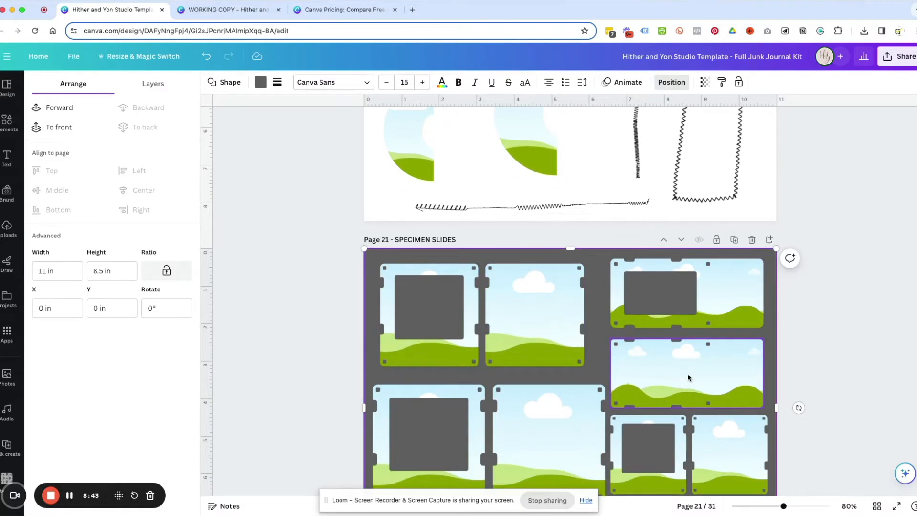
{"action": "scroll", "coordinate": [687, 378], "scroll_direction": "down", "scroll_amount": 3}
{"action": "scroll", "coordinate": [688, 378], "scroll_direction": "down", "scroll_amount": 3}
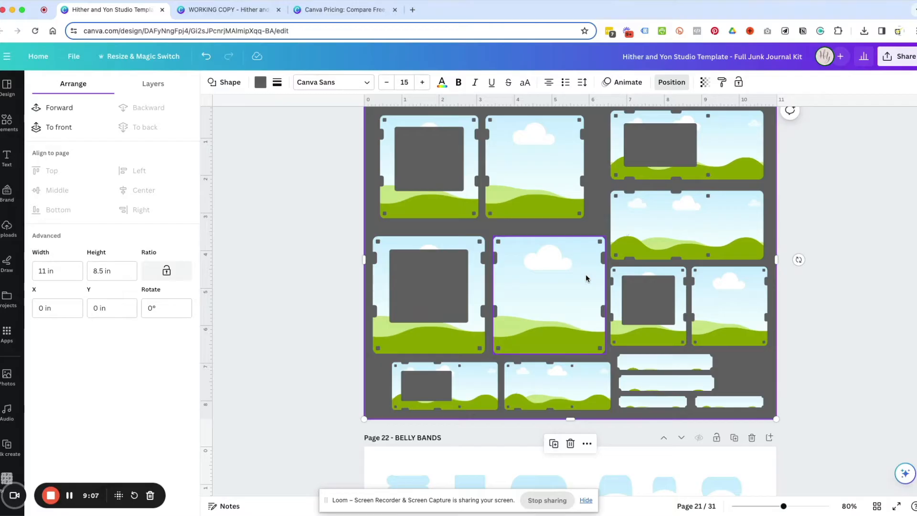
{"action": "scroll", "coordinate": [587, 277], "scroll_direction": "up", "scroll_amount": 1}
Step: Move the grey background rectangle from page 21 to fill the Belly Bands page at X 0, Y 0 in and send it to the back
{"action": "scroll", "coordinate": [580, 272], "scroll_direction": "down", "scroll_amount": 5}
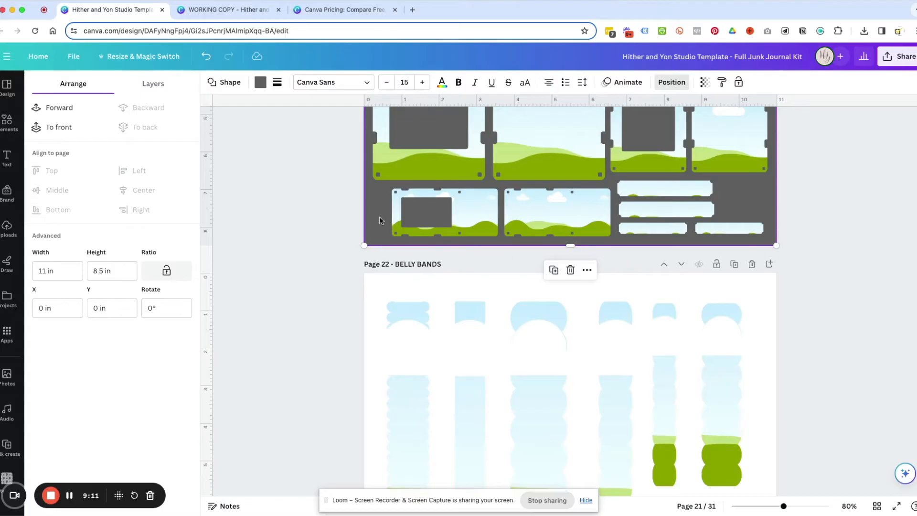
{"action": "left_click_drag", "start_coordinate": [382, 221], "coordinate": [381, 511]}
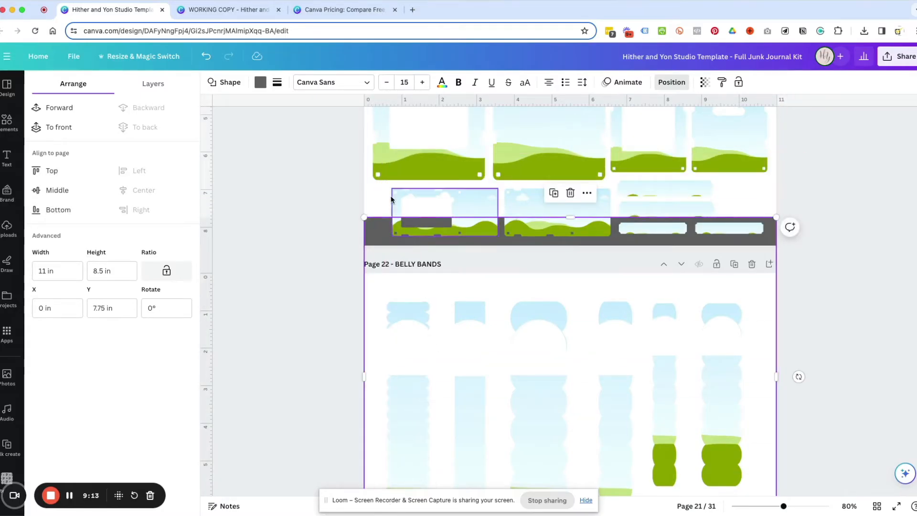
{"action": "left_click_drag", "start_coordinate": [375, 231], "coordinate": [356, 280]}
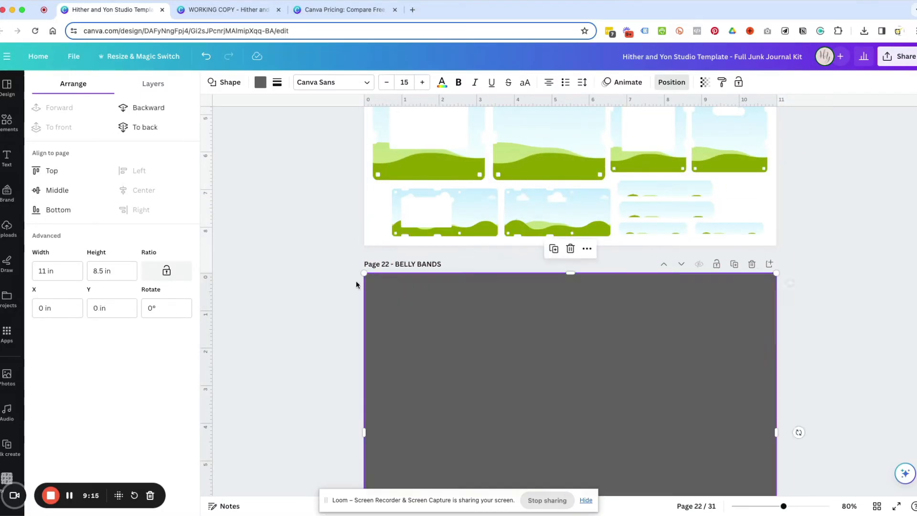
{"action": "left_click", "coordinate": [145, 127]}
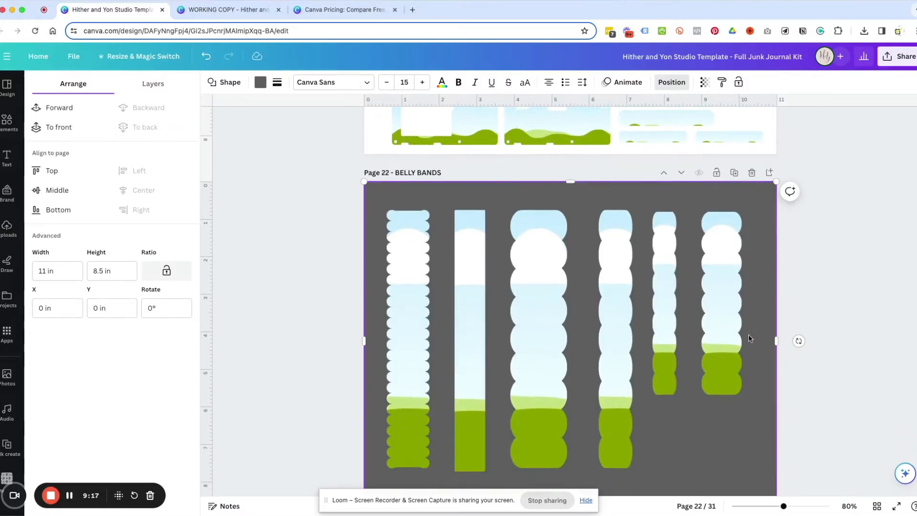
{"action": "scroll", "coordinate": [748, 337], "scroll_direction": "down", "scroll_amount": 3}
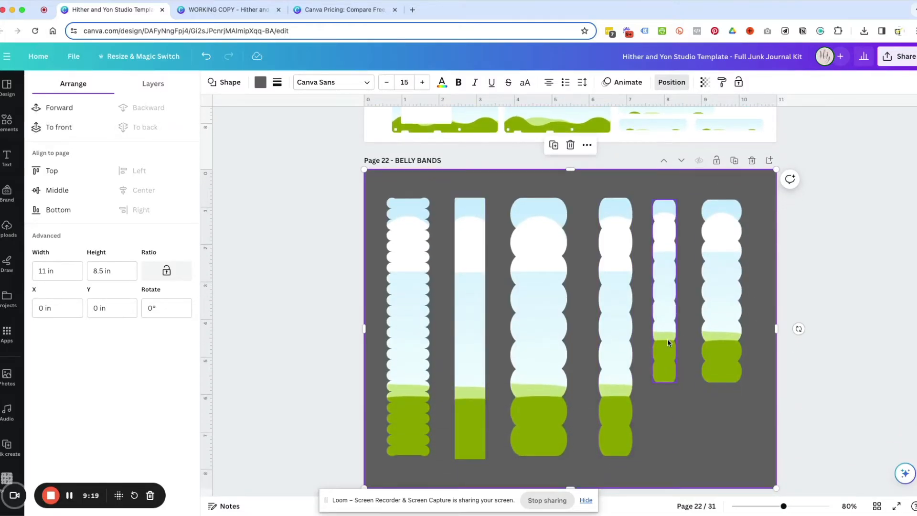
Step: Try enlarging the fourth belly band frame from its upper corner, and undo the resize
{"action": "left_click", "coordinate": [609, 337]}
{"action": "left_click_drag", "start_coordinate": [635, 197], "coordinate": [695, 160]}
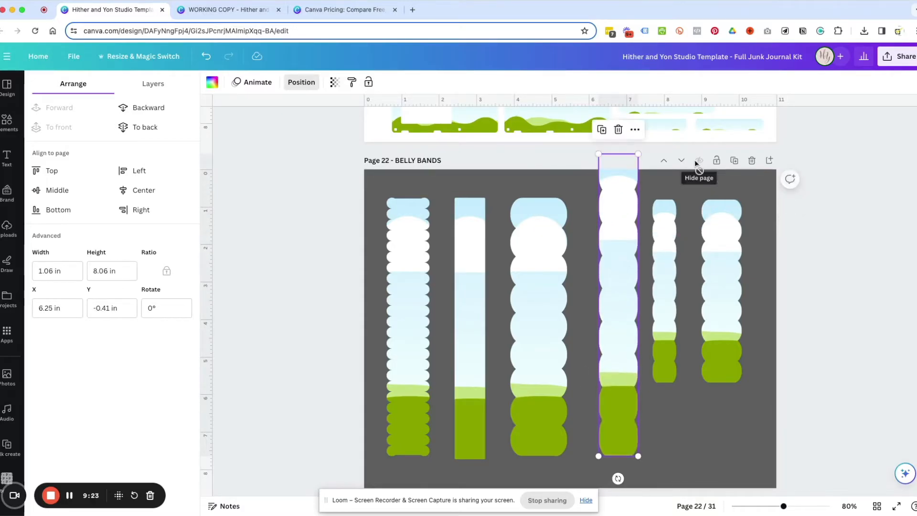
{"action": "key", "text": "super+z"}
Step: Move the grey background rectangle from page 22 to fill the Side Tucks + Washi Tape page and send it to the back
{"action": "scroll", "coordinate": [853, 198], "scroll_direction": "down", "scroll_amount": 10}
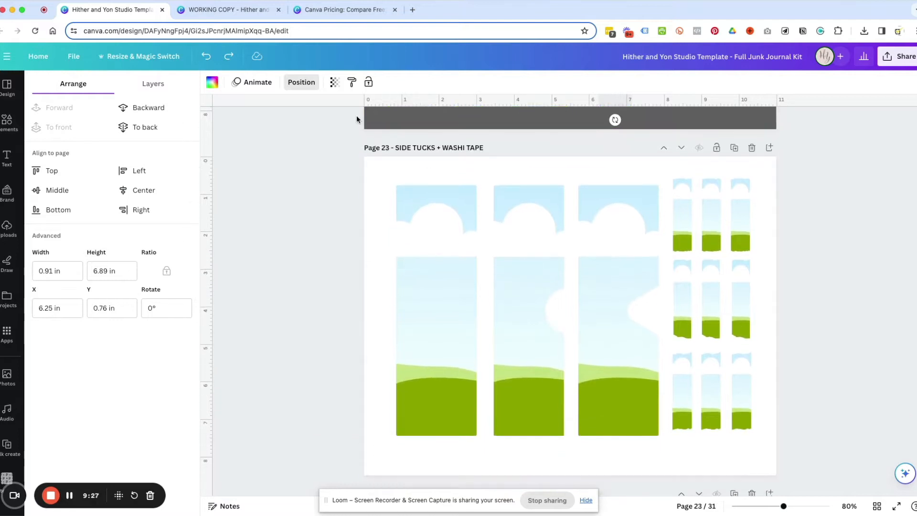
{"action": "left_click_drag", "start_coordinate": [370, 121], "coordinate": [371, 466]}
{"action": "left_click", "coordinate": [136, 130]}
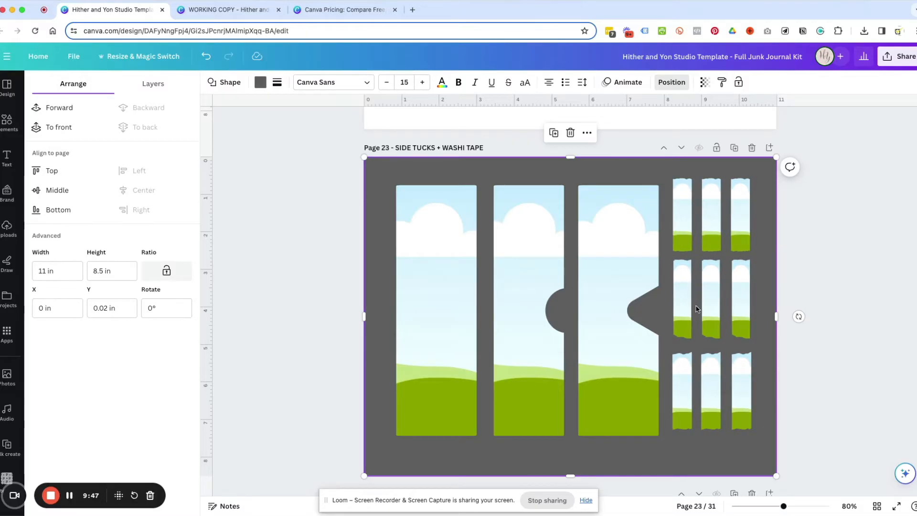
Step: Delete the two blank untitled pages that follow the Side Tucks + Washi Tape page
{"action": "scroll", "coordinate": [682, 379], "scroll_direction": "down", "scroll_amount": 2}
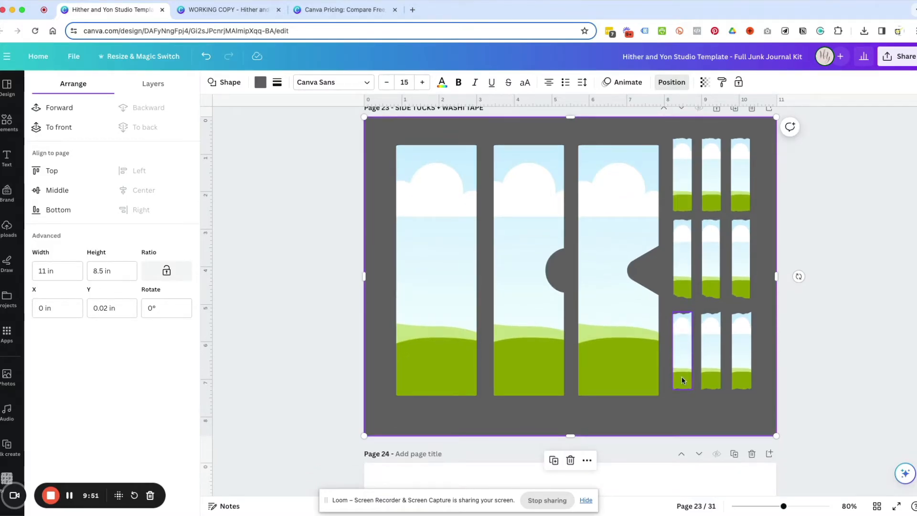
{"action": "scroll", "coordinate": [681, 379], "scroll_direction": "down", "scroll_amount": 6}
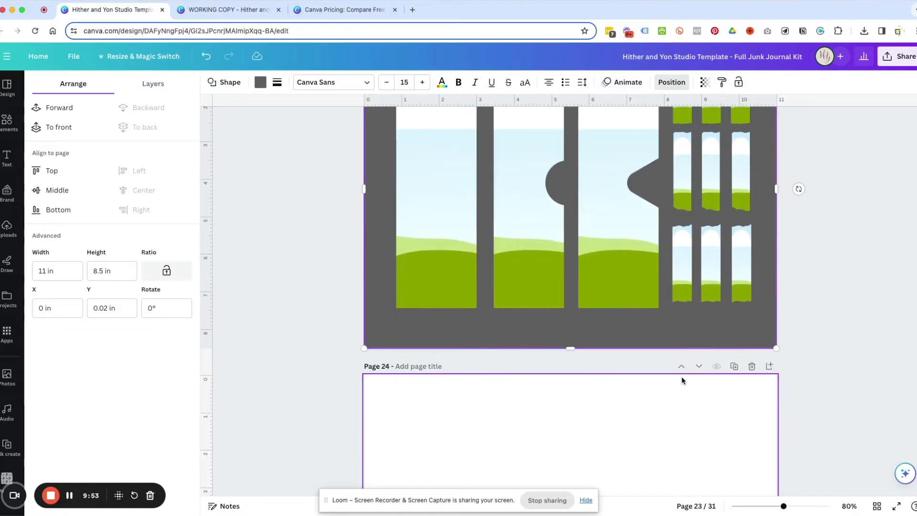
{"action": "scroll", "coordinate": [682, 380], "scroll_direction": "down", "scroll_amount": 2}
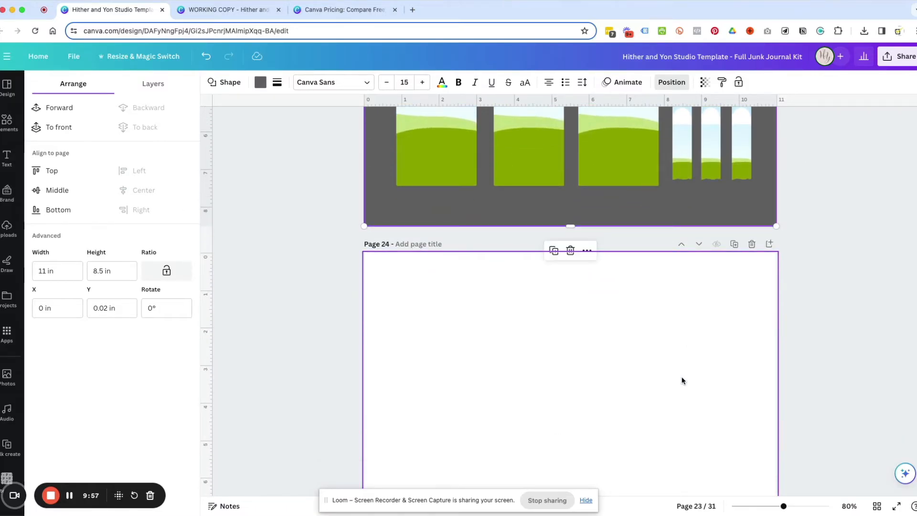
{"action": "scroll", "coordinate": [681, 381], "scroll_direction": "up", "scroll_amount": 20}
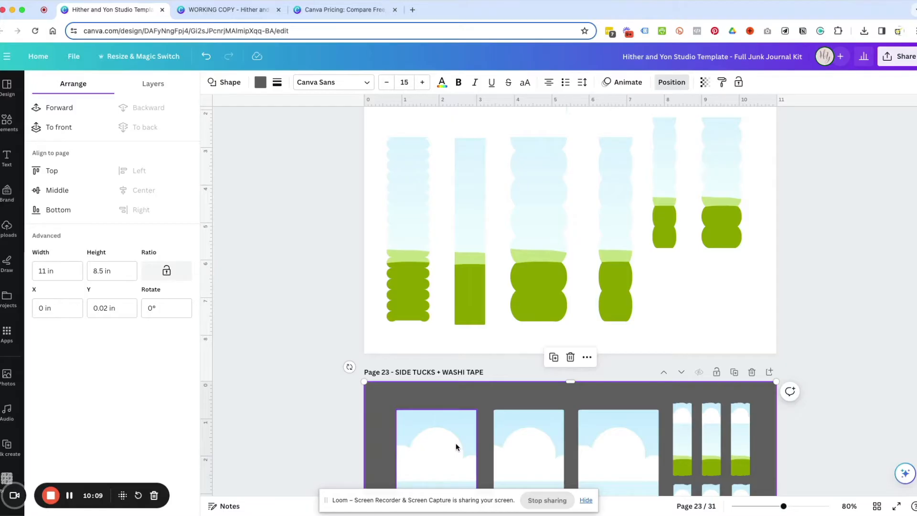
{"action": "scroll", "coordinate": [455, 444], "scroll_direction": "down", "scroll_amount": 10}
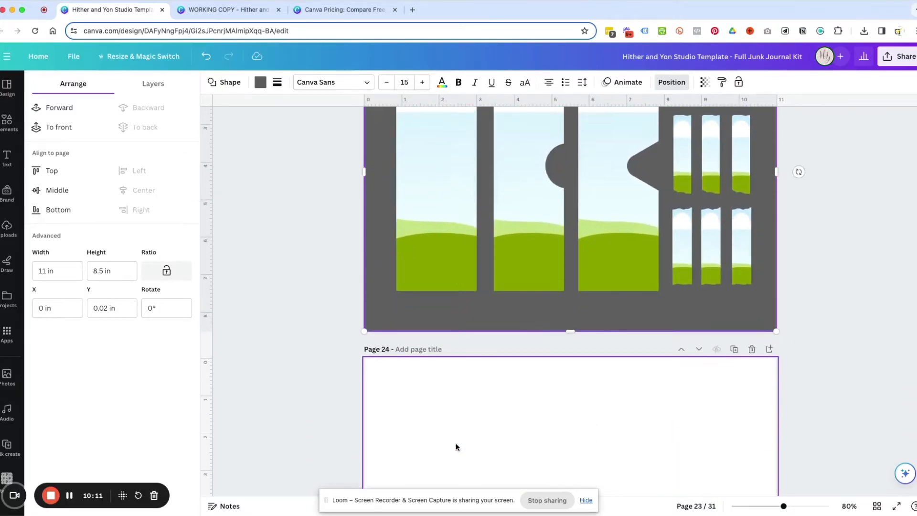
{"action": "scroll", "coordinate": [456, 447], "scroll_direction": "down", "scroll_amount": 10}
{"action": "scroll", "coordinate": [456, 447], "scroll_direction": "up", "scroll_amount": 5}
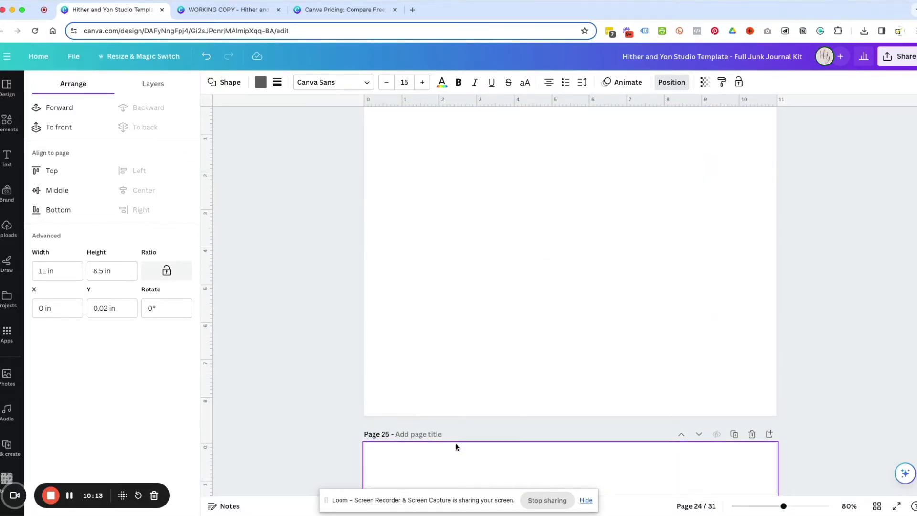
{"action": "scroll", "coordinate": [456, 446], "scroll_direction": "up", "scroll_amount": 5}
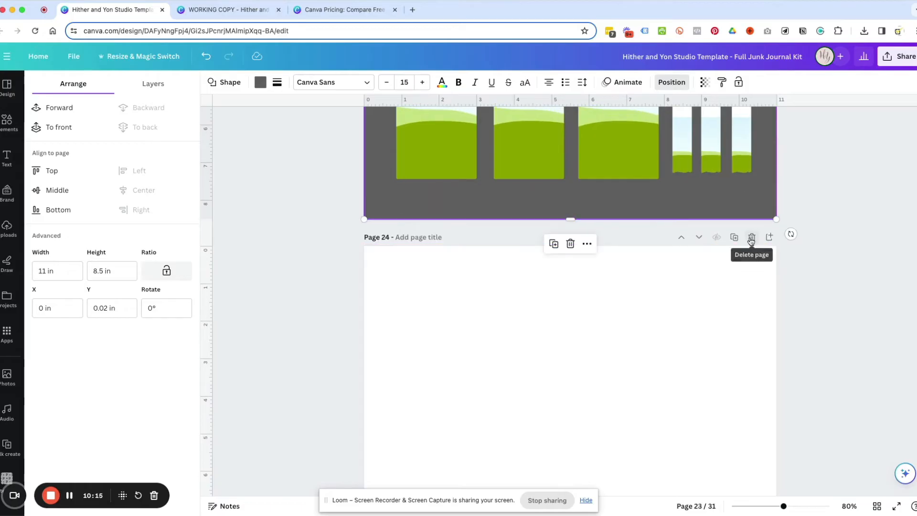
{"action": "left_click", "coordinate": [751, 239]}
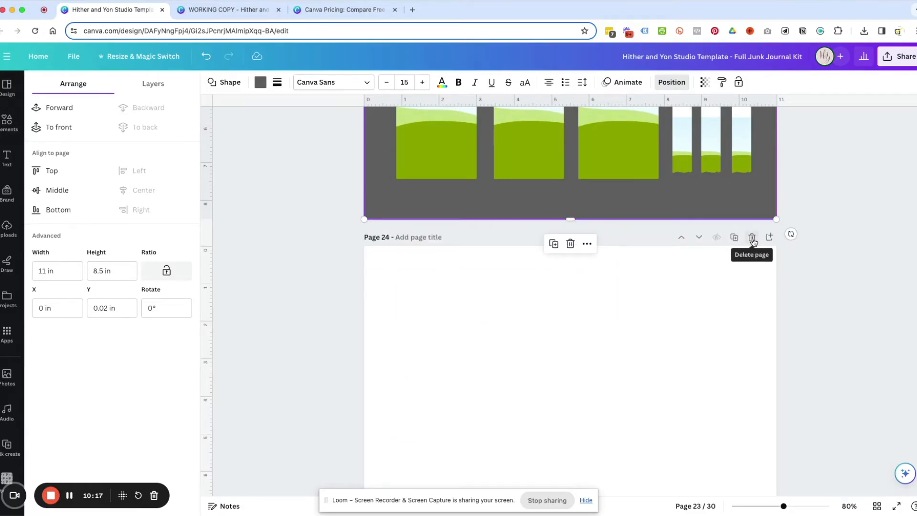
{"action": "left_click", "coordinate": [752, 239]}
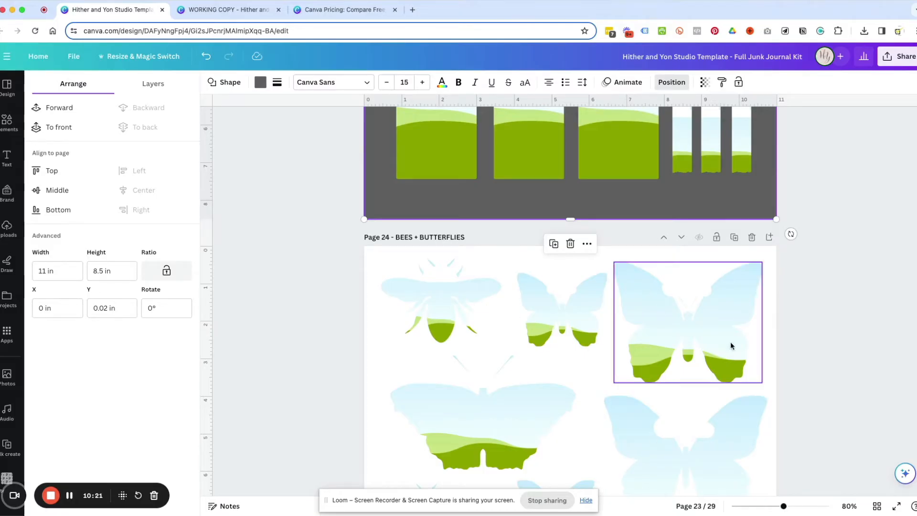
Step: Look through the Bees + Butterflies page and the bonus pages of fussy cut butterflies, collage papers and floral backgrounds
{"action": "scroll", "coordinate": [742, 448], "scroll_direction": "down", "scroll_amount": 2}
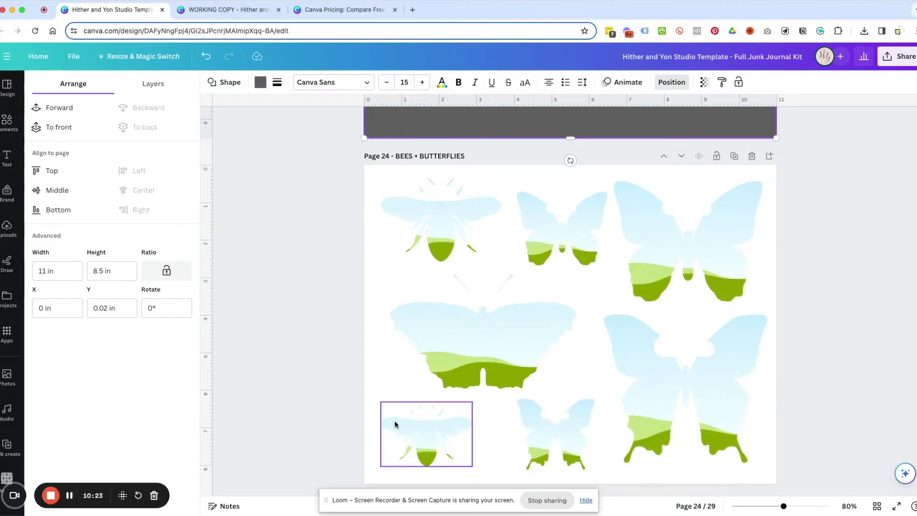
{"action": "scroll", "coordinate": [394, 422], "scroll_direction": "down", "scroll_amount": 3}
{"action": "scroll", "coordinate": [394, 421], "scroll_direction": "down", "scroll_amount": 5}
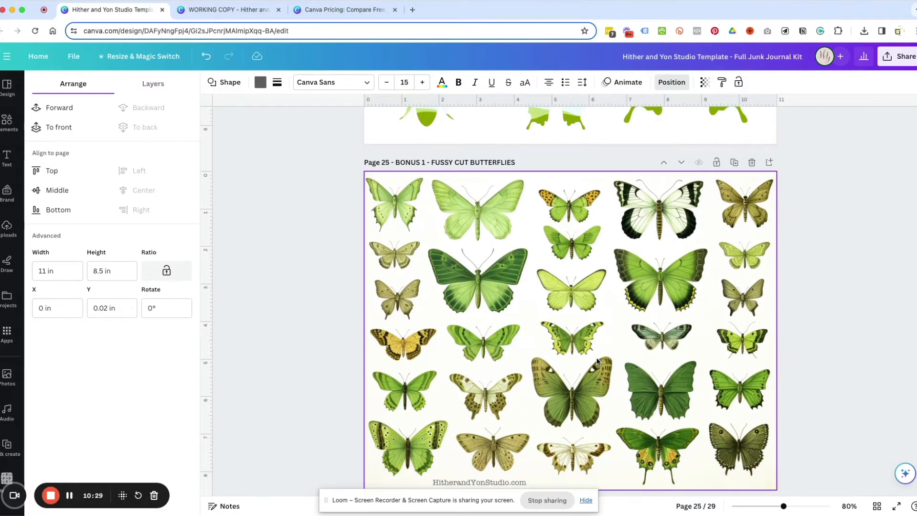
{"action": "scroll", "coordinate": [597, 361], "scroll_direction": "down", "scroll_amount": 8}
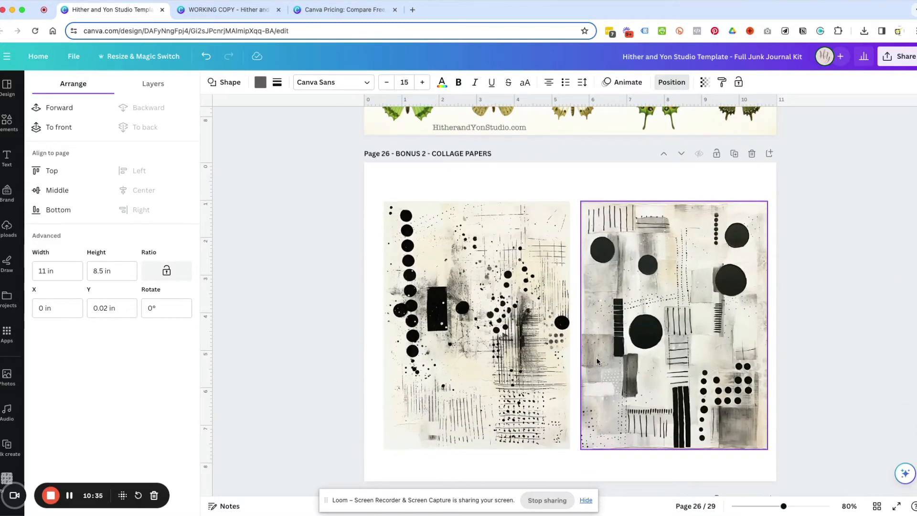
{"action": "scroll", "coordinate": [597, 357], "scroll_direction": "down", "scroll_amount": 8}
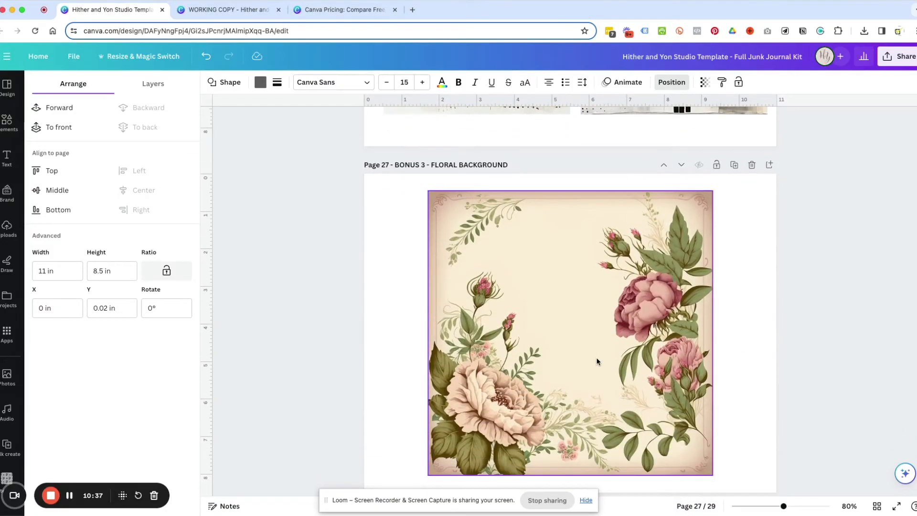
{"action": "scroll", "coordinate": [597, 362], "scroll_direction": "down", "scroll_amount": 8}
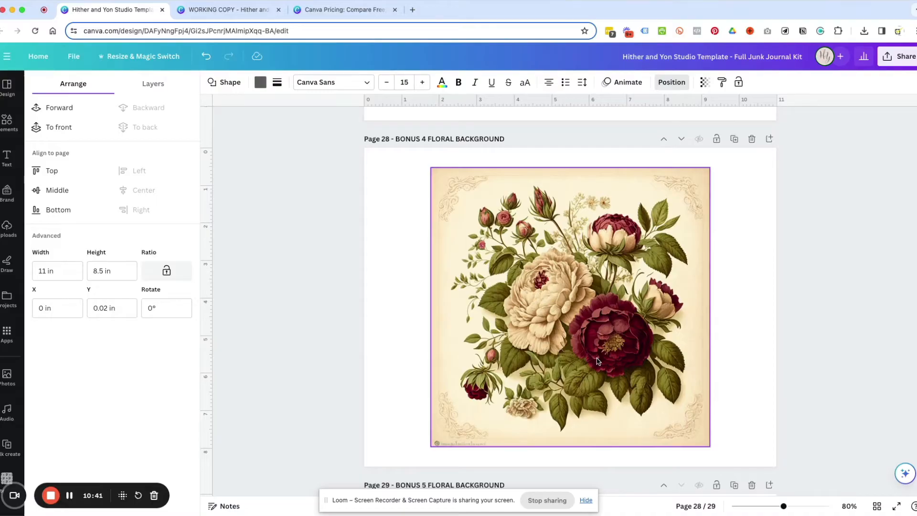
{"action": "scroll", "coordinate": [597, 362], "scroll_direction": "down", "scroll_amount": 8}
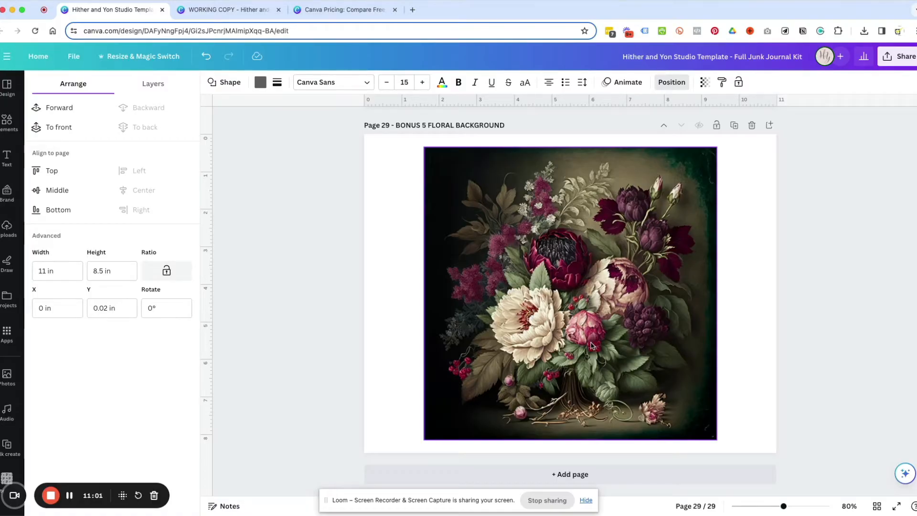
{"action": "scroll", "coordinate": [590, 345], "scroll_direction": "up", "scroll_amount": 4}
{"action": "scroll", "coordinate": [590, 345], "scroll_direction": "up", "scroll_amount": 20}
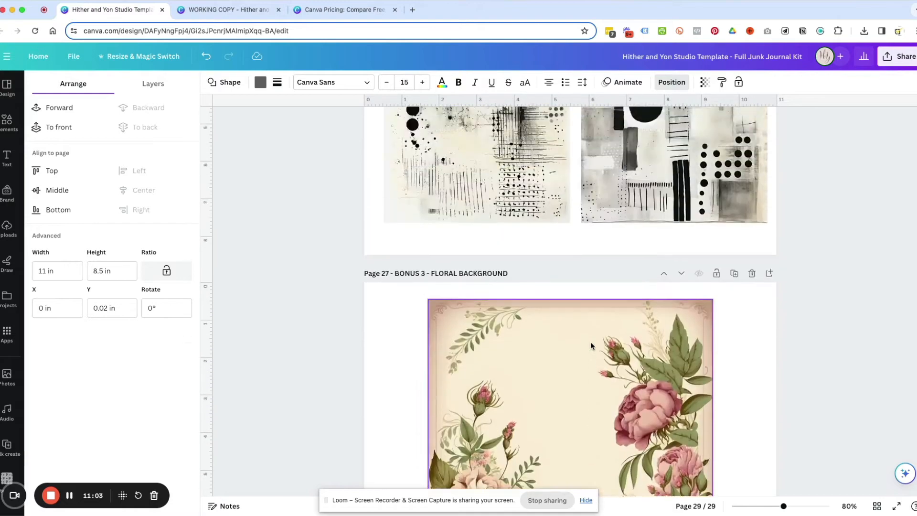
{"action": "scroll", "coordinate": [591, 345], "scroll_direction": "up", "scroll_amount": 10}
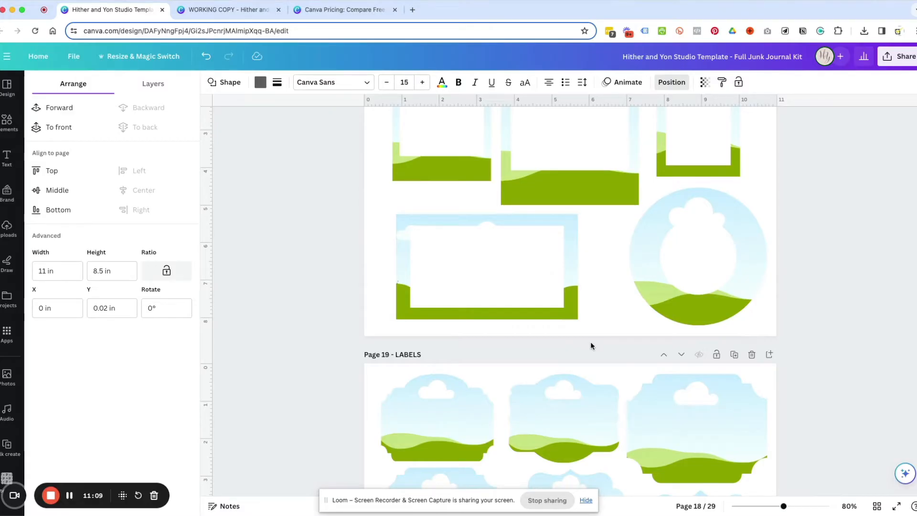
Step: Switch to the WORKING COPY design and review the decorated Journal Pages 1 to 3
{"action": "left_click", "coordinate": [225, 10]}
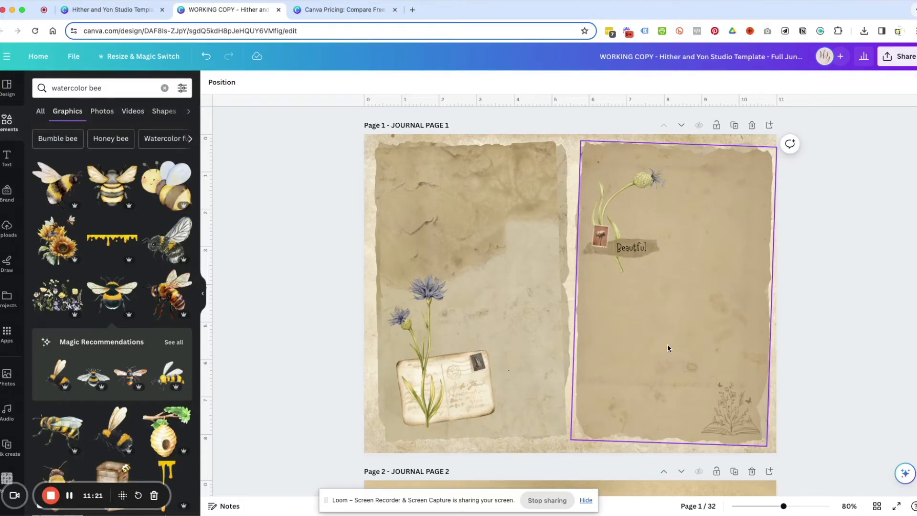
{"action": "scroll", "coordinate": [668, 347], "scroll_direction": "down", "scroll_amount": 5}
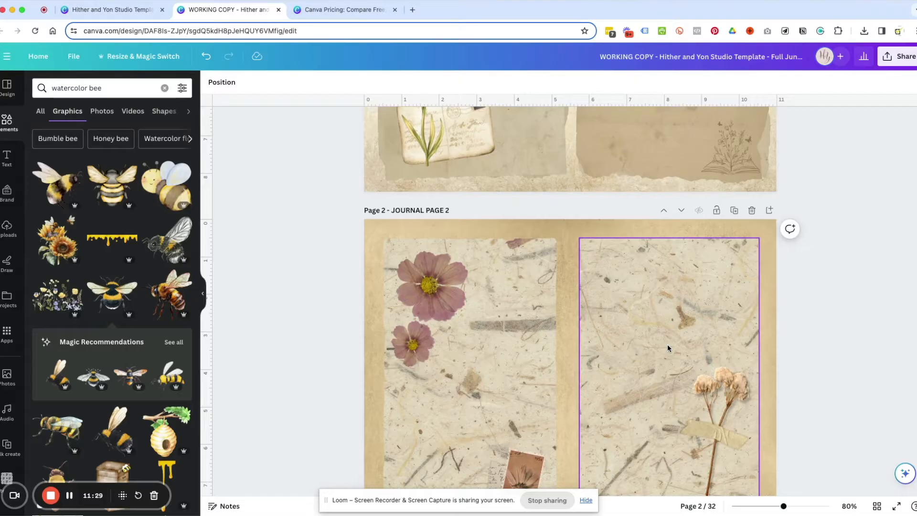
{"action": "scroll", "coordinate": [667, 345], "scroll_direction": "down", "scroll_amount": 8}
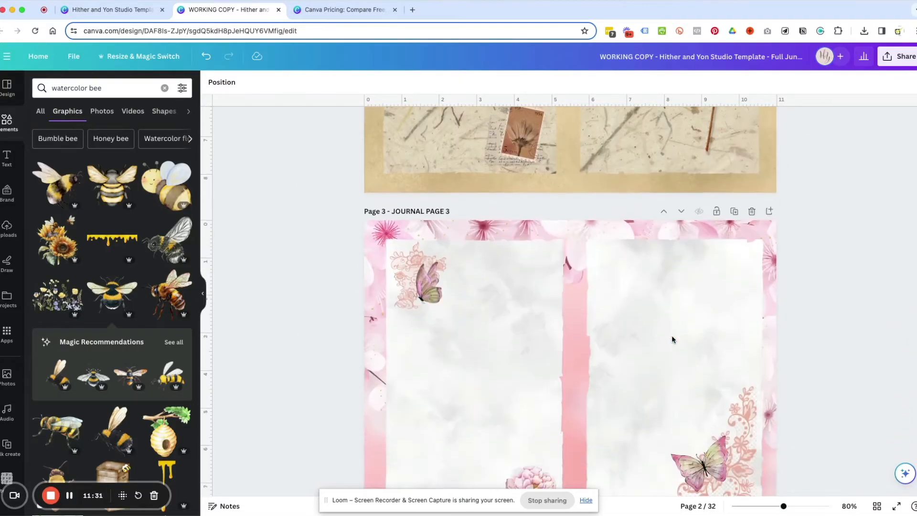
{"action": "scroll", "coordinate": [672, 339], "scroll_direction": "down", "scroll_amount": 2}
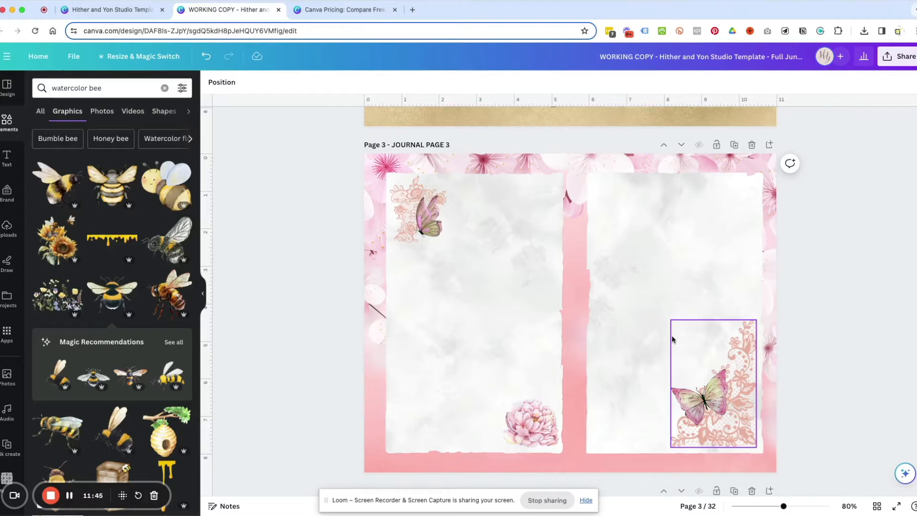
{"action": "left_click", "coordinate": [690, 314]}
{"action": "scroll", "coordinate": [690, 315], "scroll_direction": "up", "scroll_amount": 3}
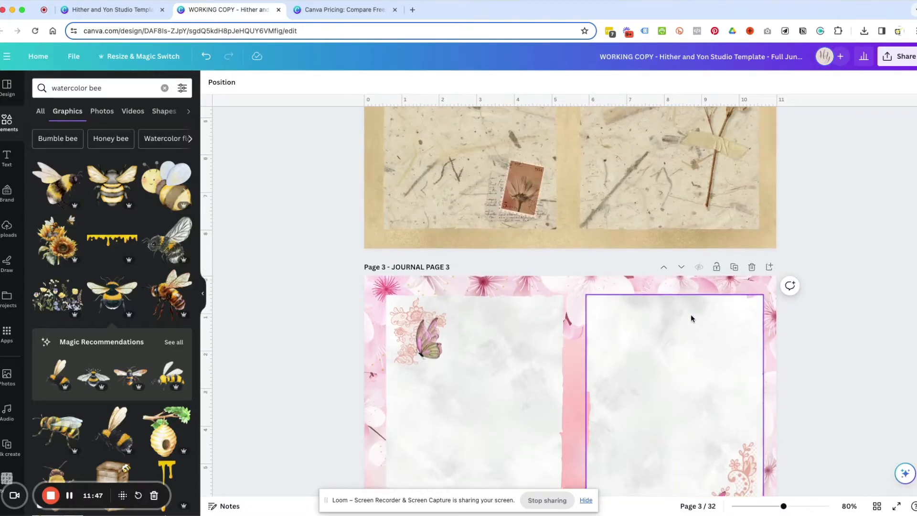
{"action": "scroll", "coordinate": [691, 317], "scroll_direction": "up", "scroll_amount": 10}
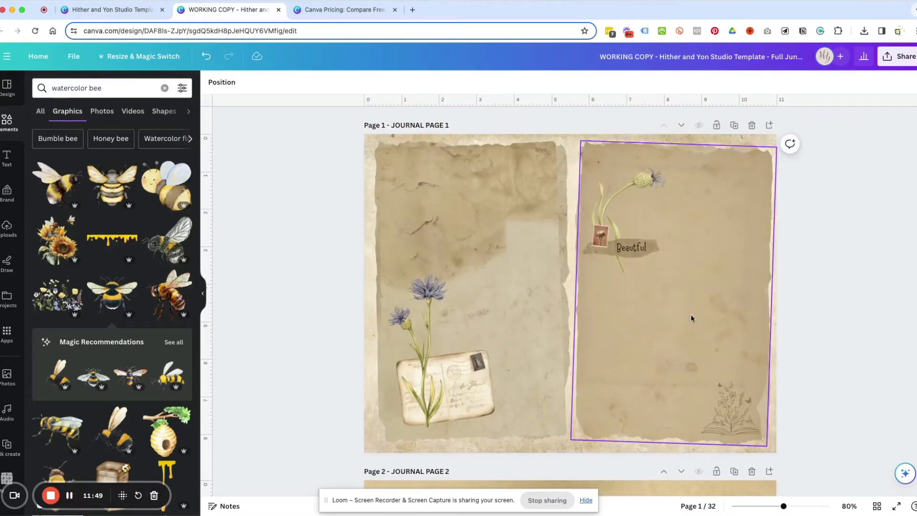
{"action": "scroll", "coordinate": [691, 318], "scroll_direction": "down", "scroll_amount": 15}
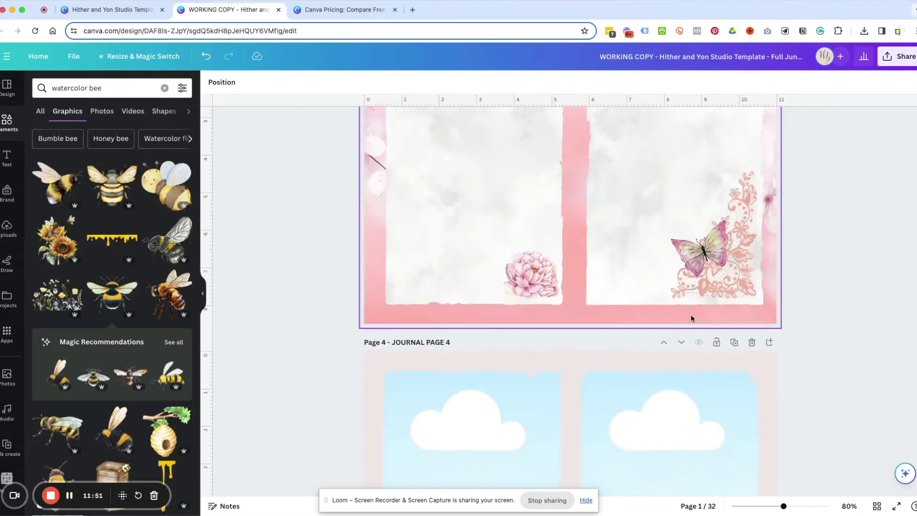
Step: Browse the uploaded images and add the beige paper with scattered green leaves to Journal Page 4
{"action": "scroll", "coordinate": [691, 314], "scroll_direction": "down", "scroll_amount": 5}
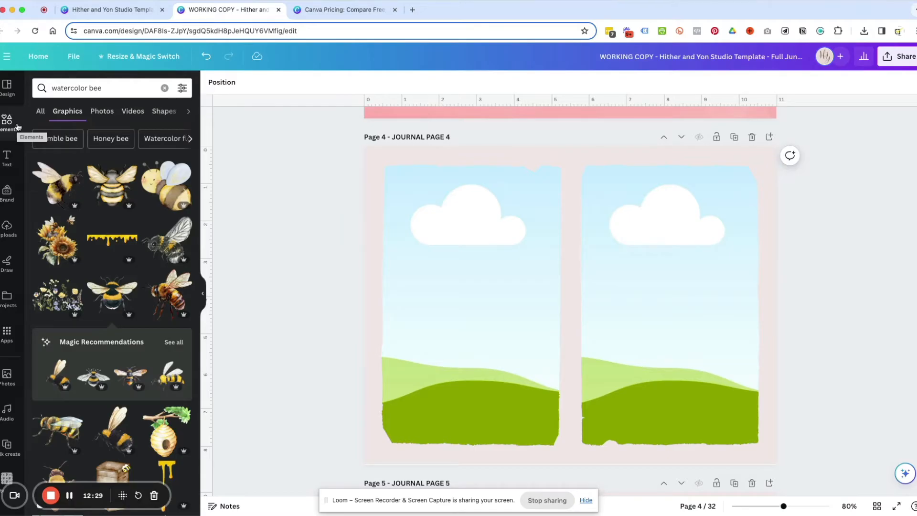
{"action": "left_click", "coordinate": [16, 237]}
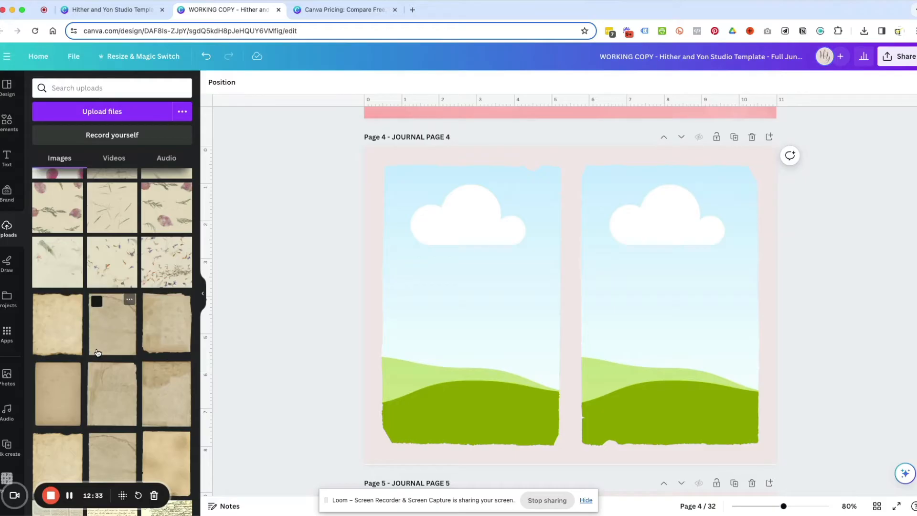
{"action": "scroll", "coordinate": [102, 352], "scroll_direction": "down", "scroll_amount": 2}
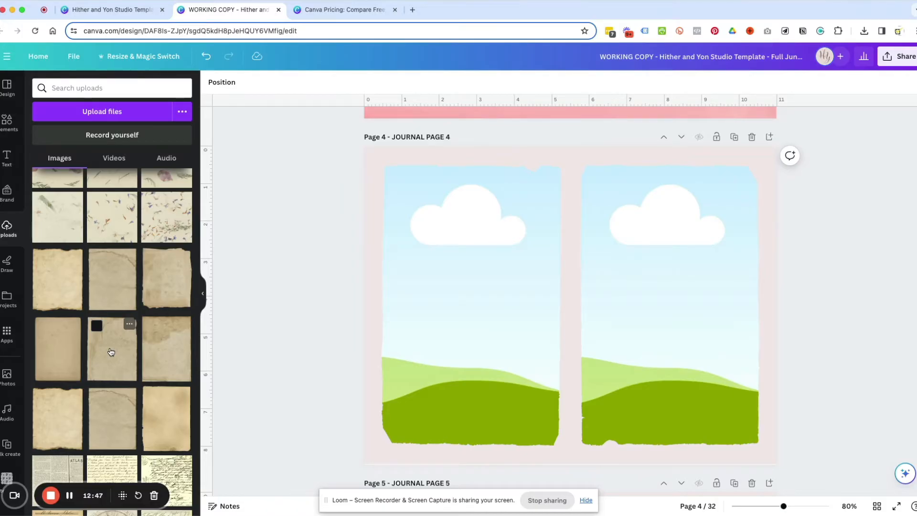
{"action": "scroll", "coordinate": [111, 352], "scroll_direction": "up", "scroll_amount": 5}
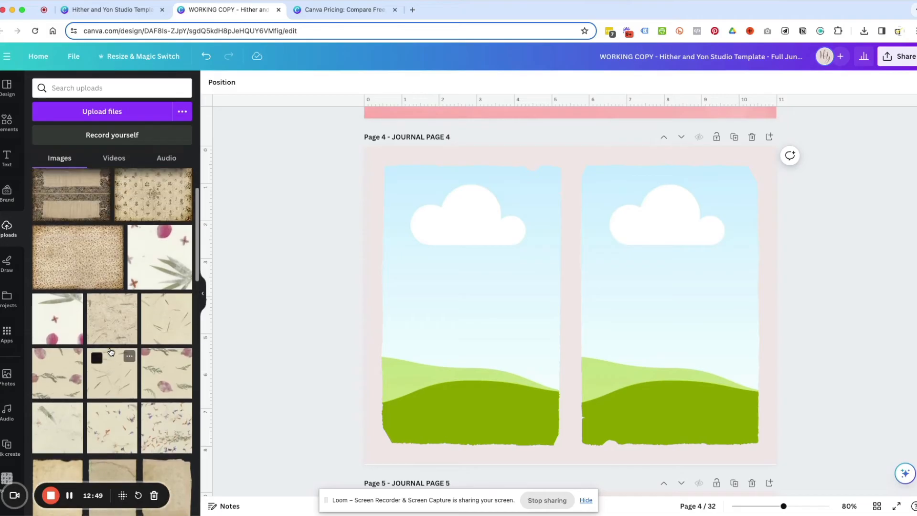
{"action": "scroll", "coordinate": [111, 349], "scroll_direction": "up", "scroll_amount": 1}
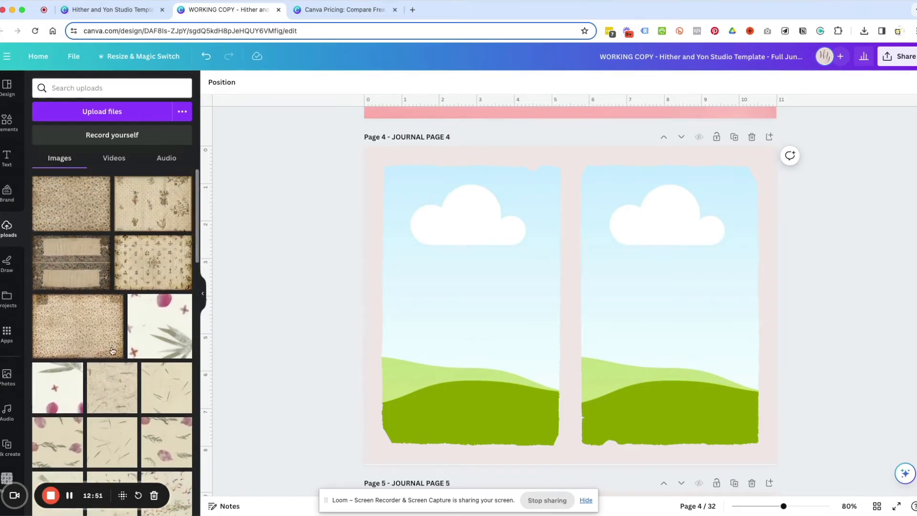
{"action": "scroll", "coordinate": [121, 377], "scroll_direction": "down", "scroll_amount": 3}
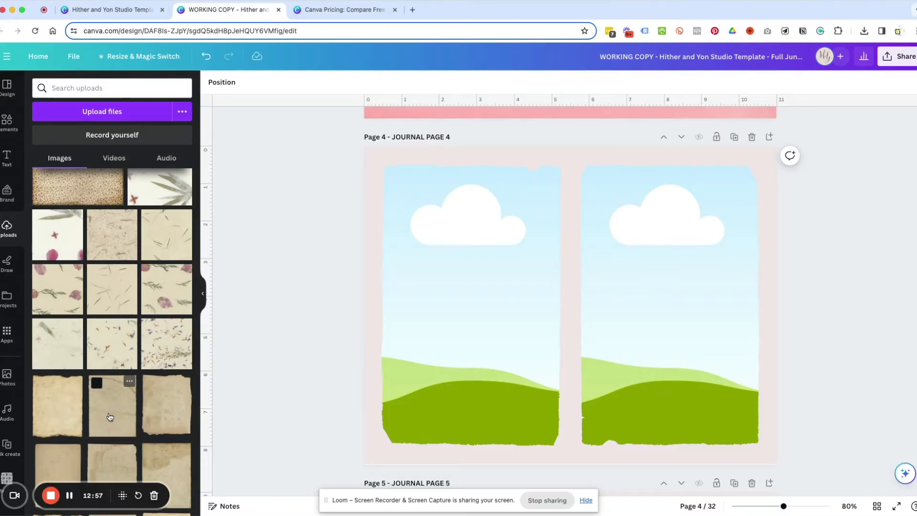
{"action": "scroll", "coordinate": [110, 417], "scroll_direction": "down", "scroll_amount": 1}
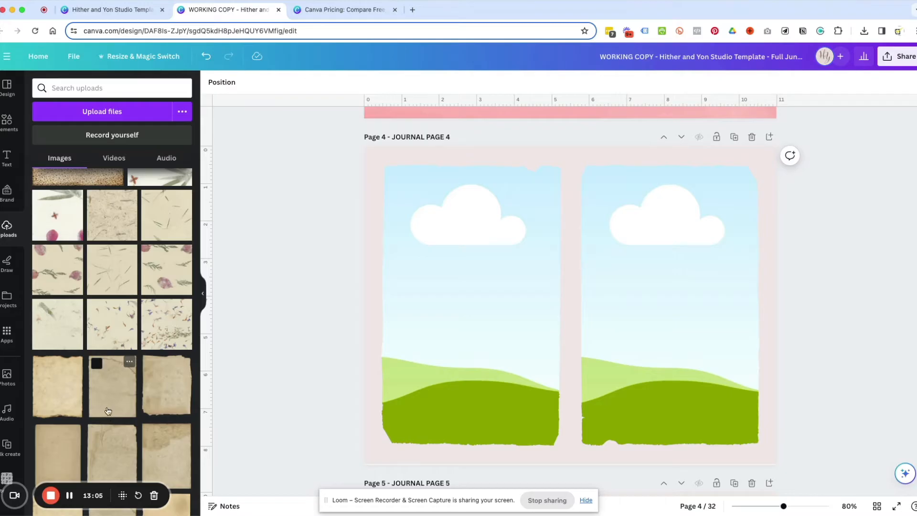
{"action": "left_click", "coordinate": [115, 277]}
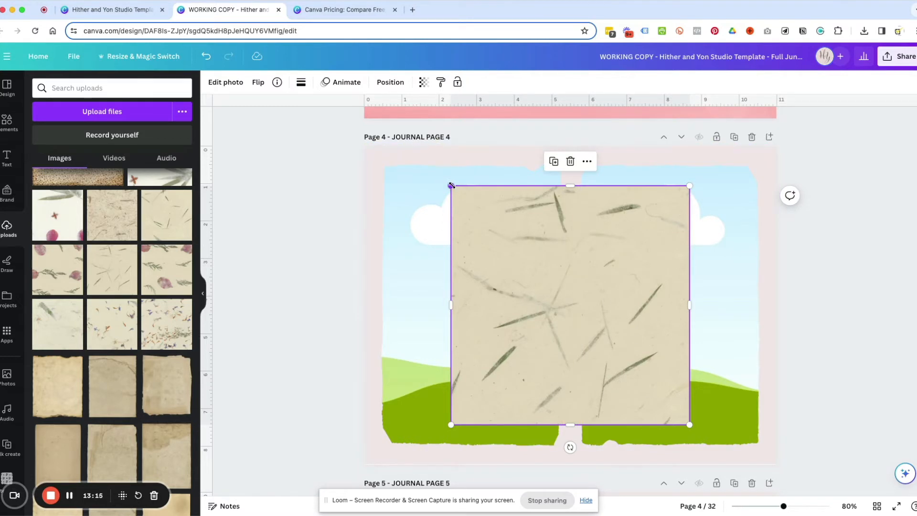
Step: Enlarge the beige leaf paper to cover all of Journal Page 4 and move its layer directly beneath the two picture frames
{"action": "left_click_drag", "start_coordinate": [451, 185], "coordinate": [318, 134]}
{"action": "left_click_drag", "start_coordinate": [688, 423], "coordinate": [819, 492]}
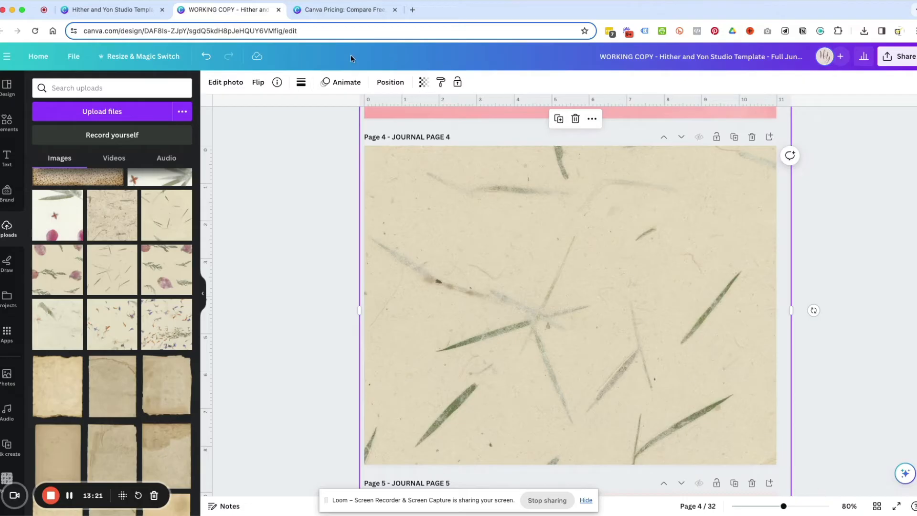
{"action": "left_click", "coordinate": [390, 83]}
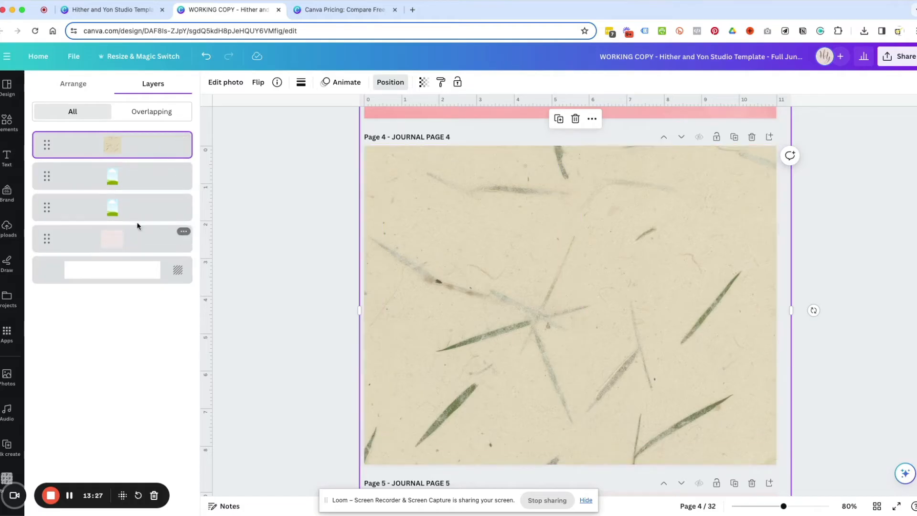
{"action": "left_click_drag", "start_coordinate": [131, 149], "coordinate": [128, 223]}
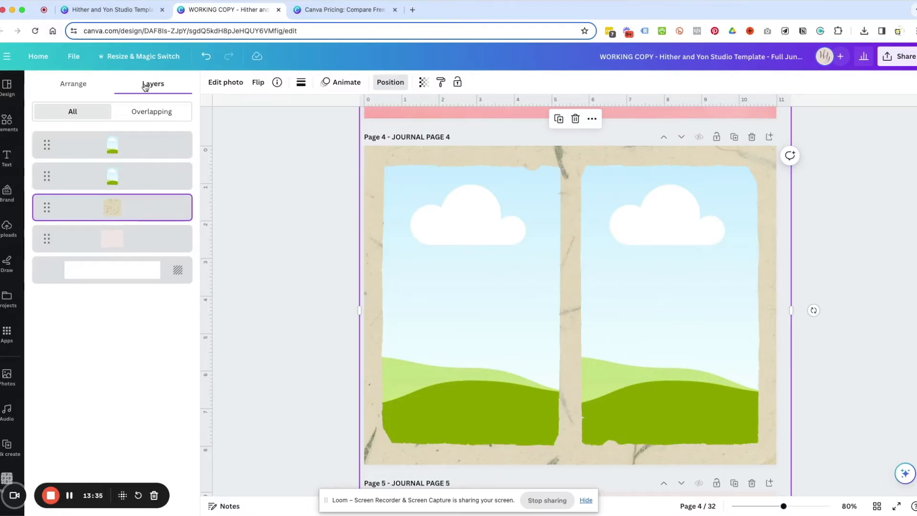
Step: Send the leaf paper to the very back of Journal Page 4 and delete the pale pink background shape above it
{"action": "left_click", "coordinate": [70, 88]}
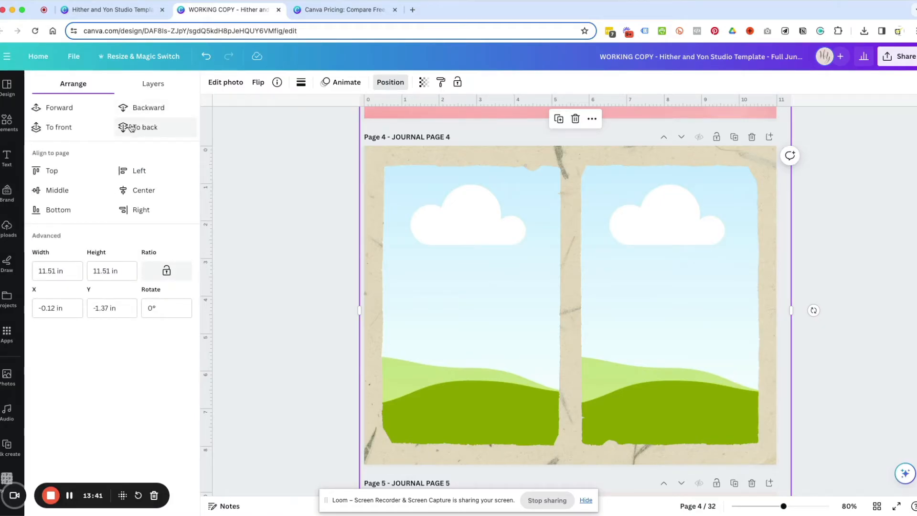
{"action": "left_click", "coordinate": [46, 128]}
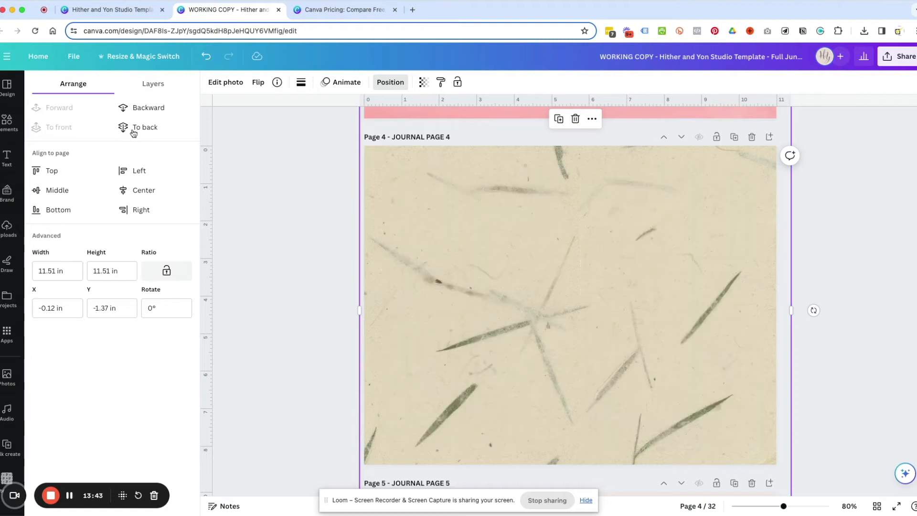
{"action": "left_click", "coordinate": [144, 127]}
{"action": "left_click", "coordinate": [57, 127]}
{"action": "left_click", "coordinate": [143, 127]}
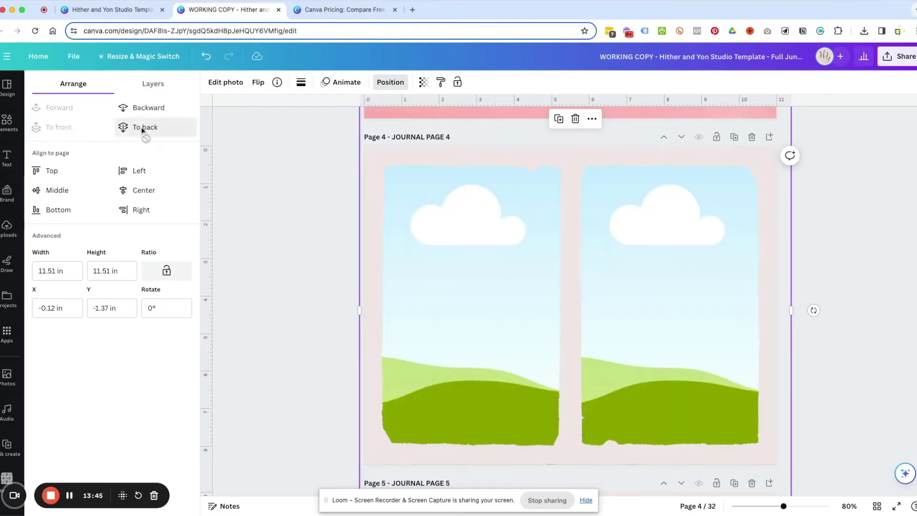
{"action": "left_click", "coordinate": [159, 85]}
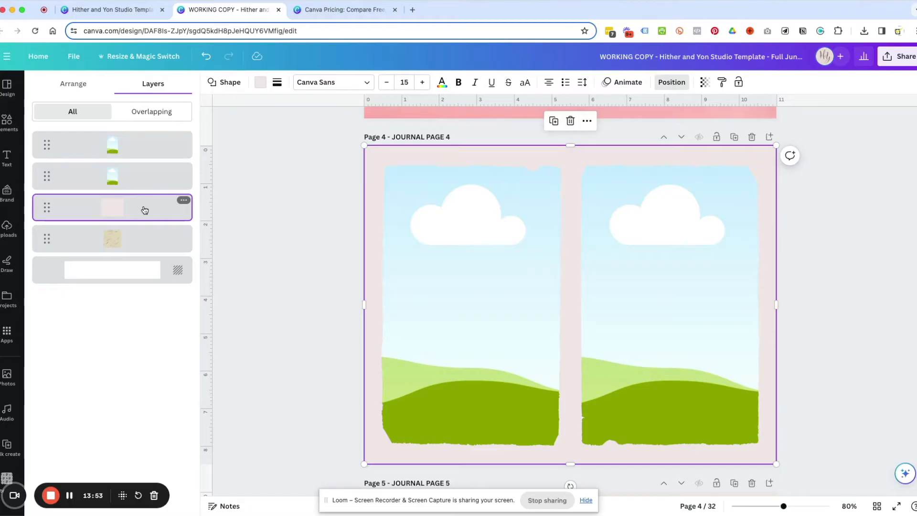
{"action": "key", "text": "Delete"}
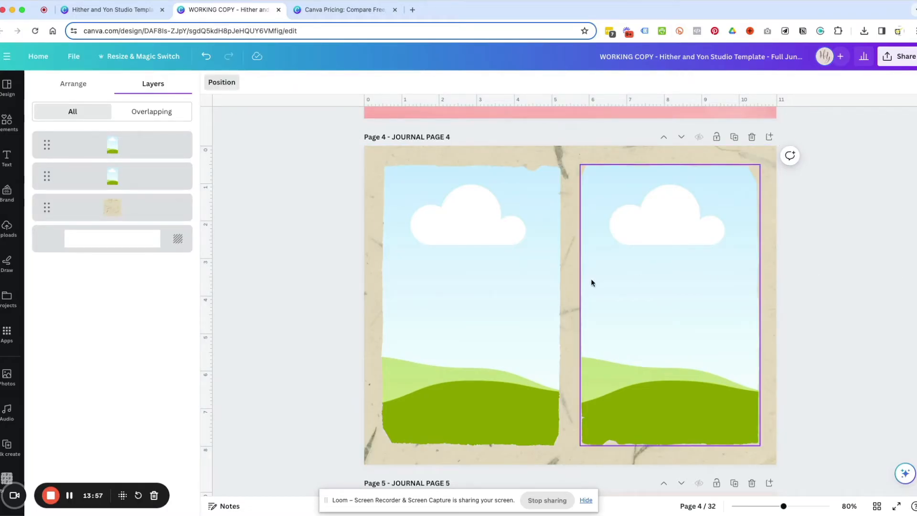
Step: Try the uploaded handwritten letter with the postage stamp in the left frame of Journal Page 4, and remove it again
{"action": "left_click", "coordinate": [5, 229]}
{"action": "scroll", "coordinate": [106, 434], "scroll_direction": "down", "scroll_amount": 15}
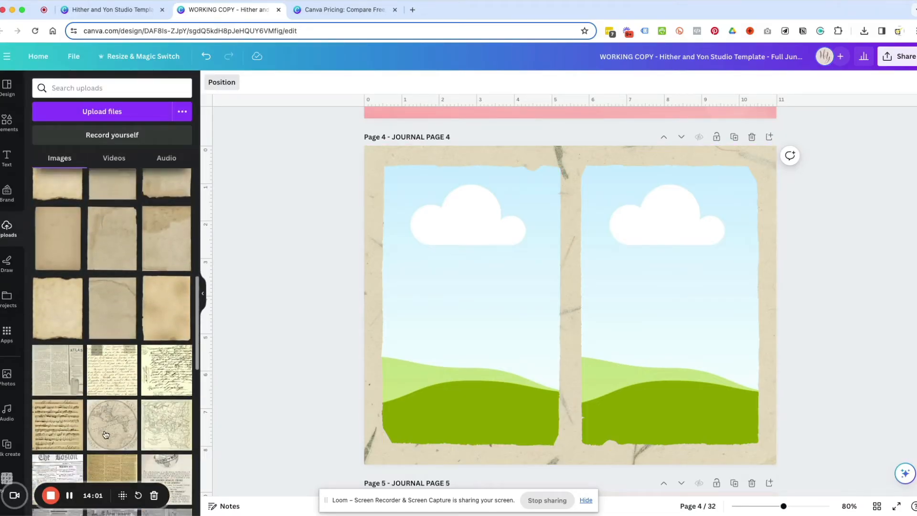
{"action": "scroll", "coordinate": [105, 434], "scroll_direction": "down", "scroll_amount": 2}
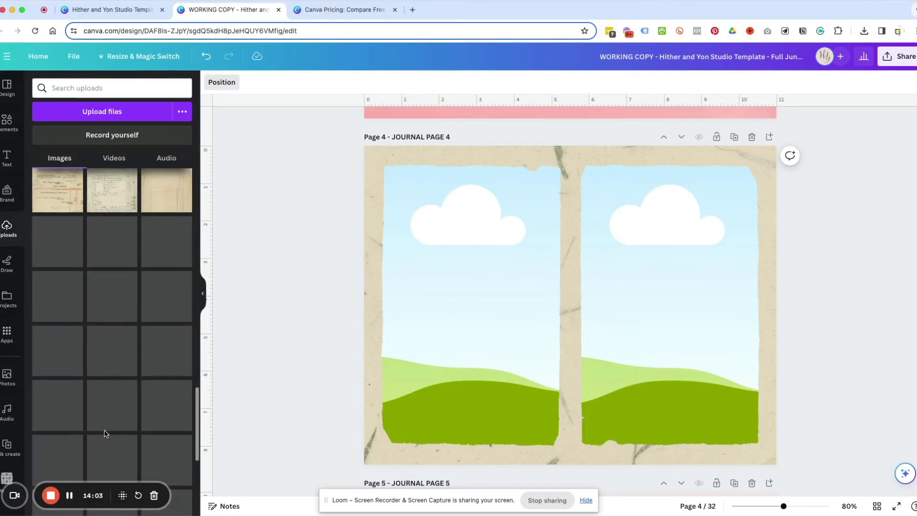
{"action": "scroll", "coordinate": [104, 432], "scroll_direction": "down", "scroll_amount": 3}
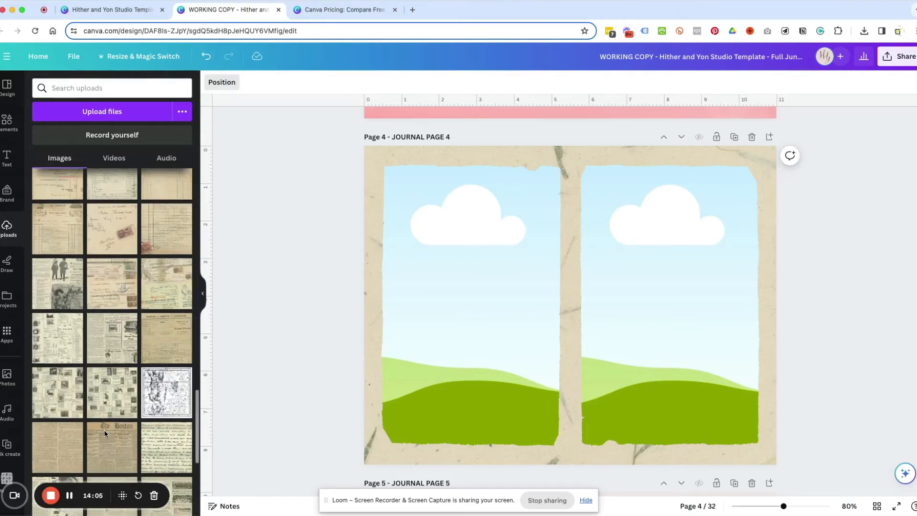
{"action": "scroll", "coordinate": [104, 433], "scroll_direction": "down", "scroll_amount": 1}
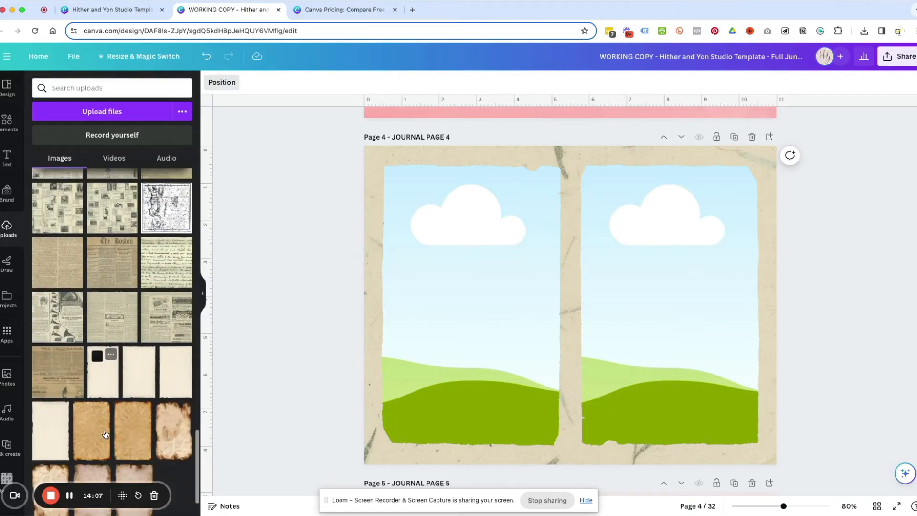
{"action": "scroll", "coordinate": [105, 433], "scroll_direction": "up", "scroll_amount": 8}
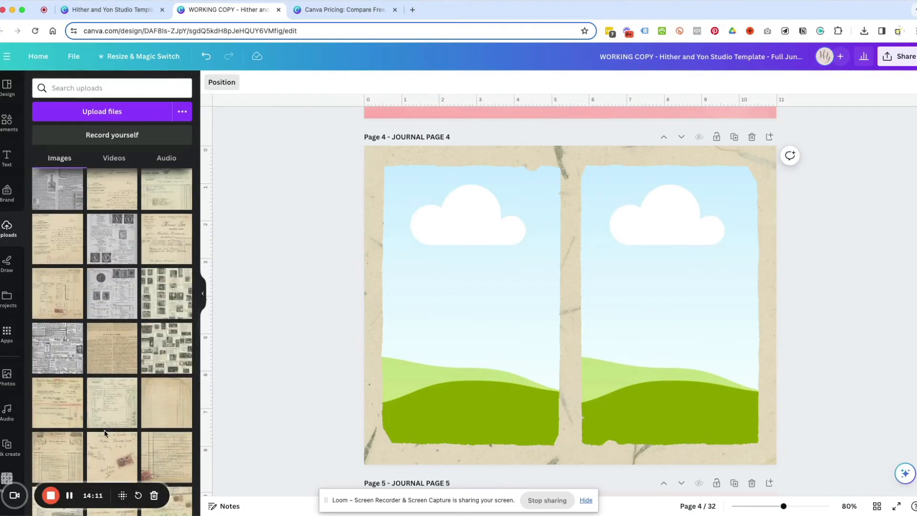
{"action": "left_click", "coordinate": [106, 461]}
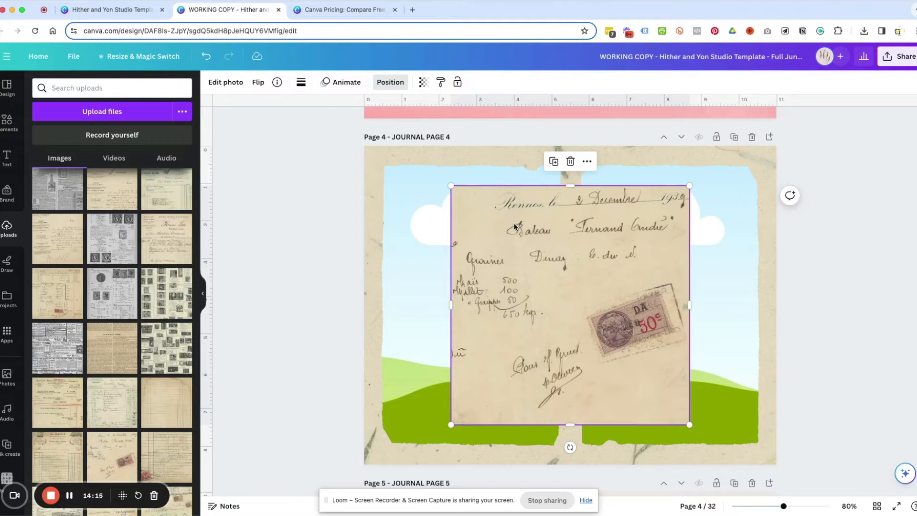
{"action": "left_click_drag", "start_coordinate": [514, 227], "coordinate": [473, 228]}
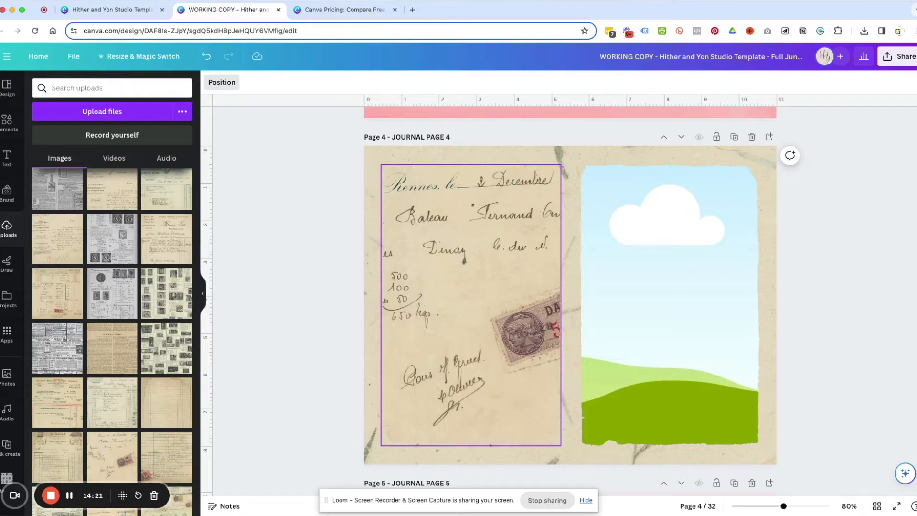
{"action": "left_click", "coordinate": [492, 286]}
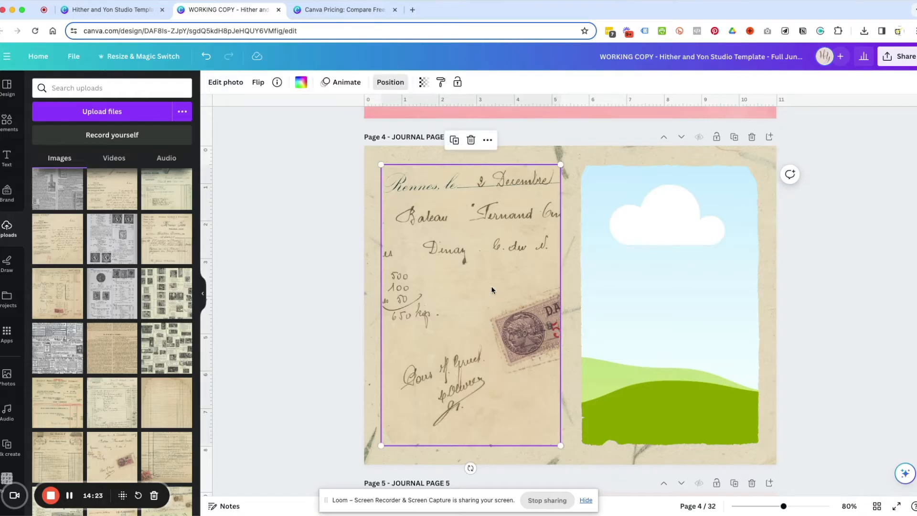
{"action": "key", "text": "Delete"}
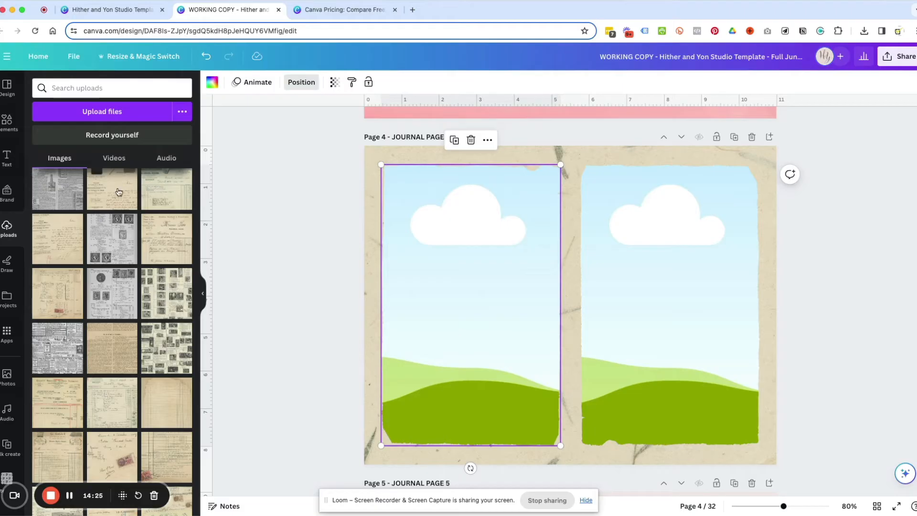
Step: Fill the left frame with the uploaded white paper that has magenta petals and grey-green leaves
{"action": "scroll", "coordinate": [119, 192], "scroll_direction": "down", "scroll_amount": 15}
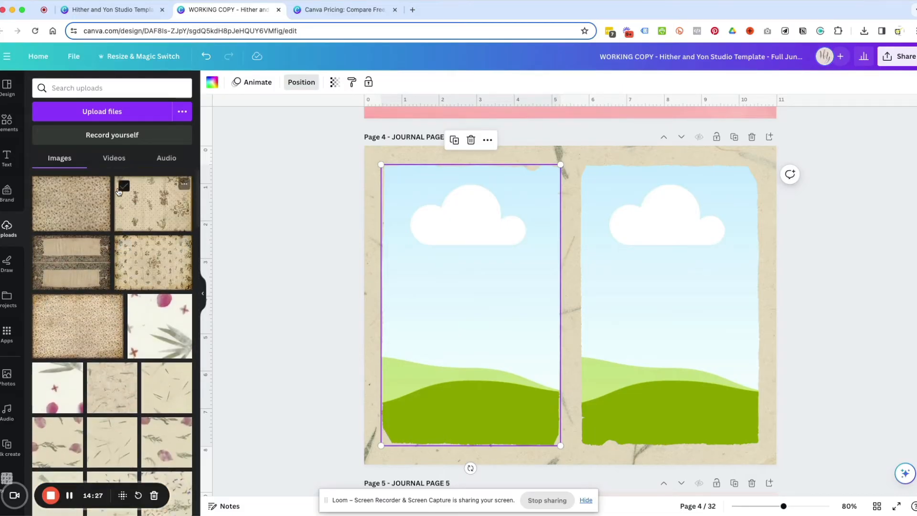
{"action": "left_click_drag", "start_coordinate": [160, 334], "coordinate": [521, 306]}
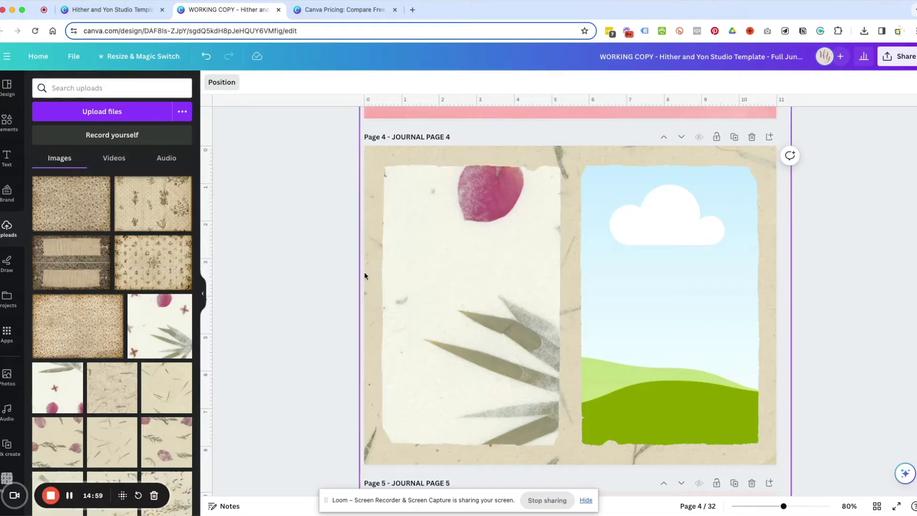
Step: Search the Elements graphics for "parchment background"
{"action": "scroll", "coordinate": [74, 398], "scroll_direction": "down", "scroll_amount": 3}
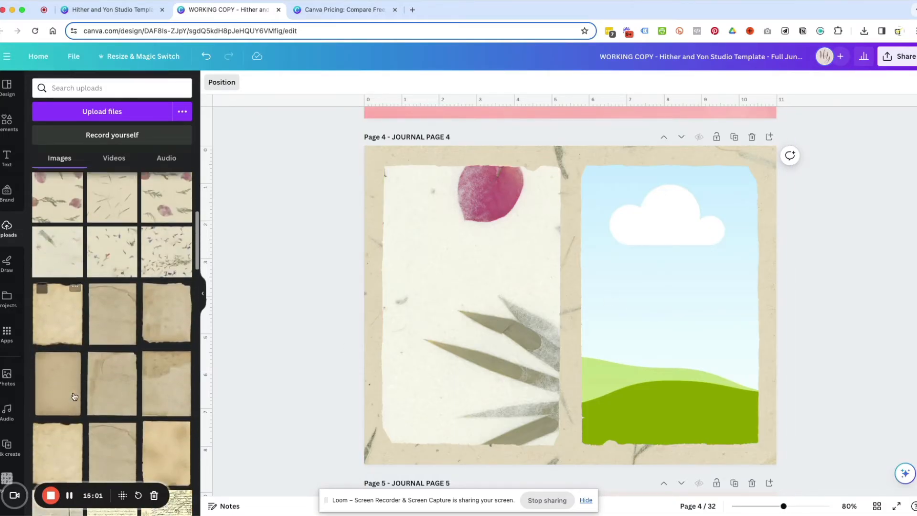
{"action": "left_click", "coordinate": [66, 89]}
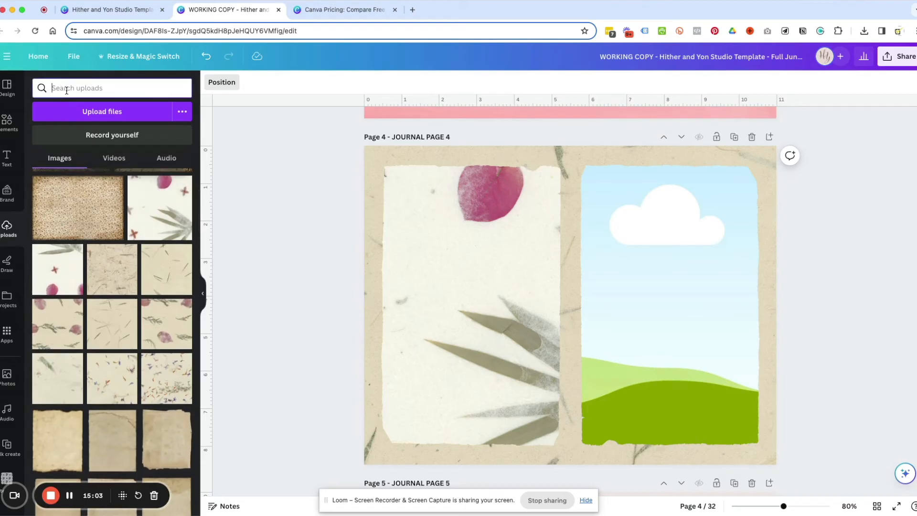
{"action": "type", "text": "parchment"}
{"action": "left_click", "coordinate": [6, 122]}
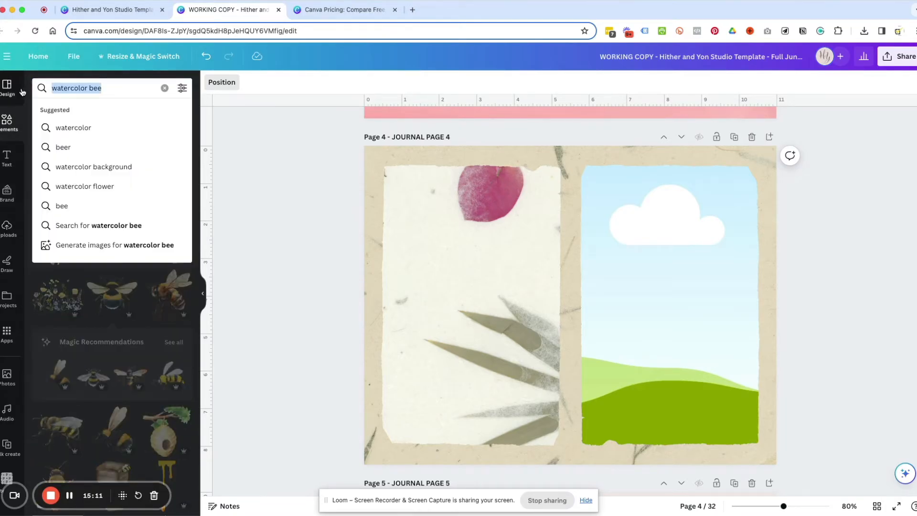
{"action": "type", "text": "parchment"}
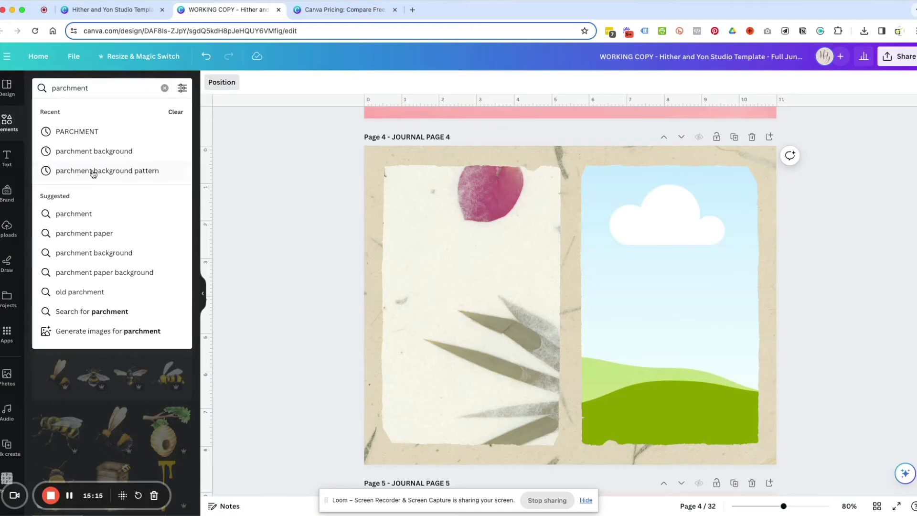
{"action": "left_click", "coordinate": [115, 151]}
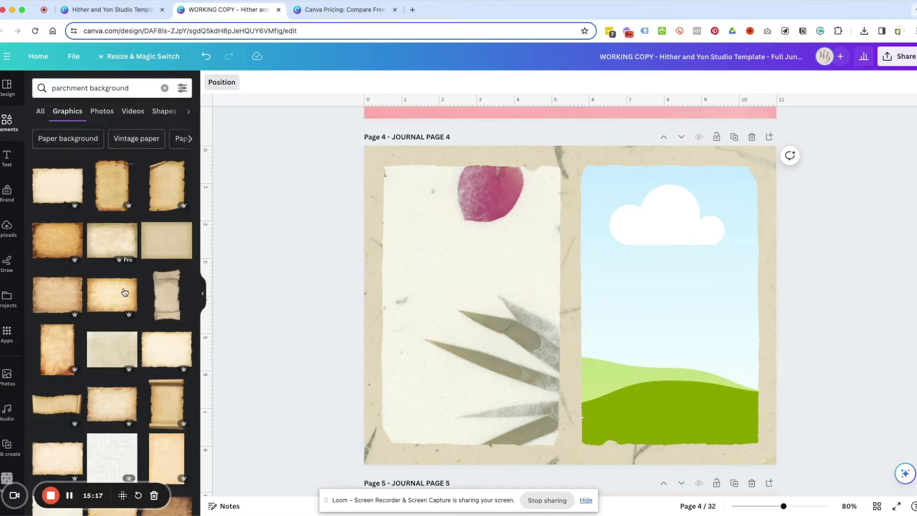
Step: Fill the right frame of Journal Page 4 with the white linen texture from the parchment graphics
{"action": "scroll", "coordinate": [120, 306], "scroll_direction": "down", "scroll_amount": 5}
{"action": "scroll", "coordinate": [115, 324], "scroll_direction": "down", "scroll_amount": 1}
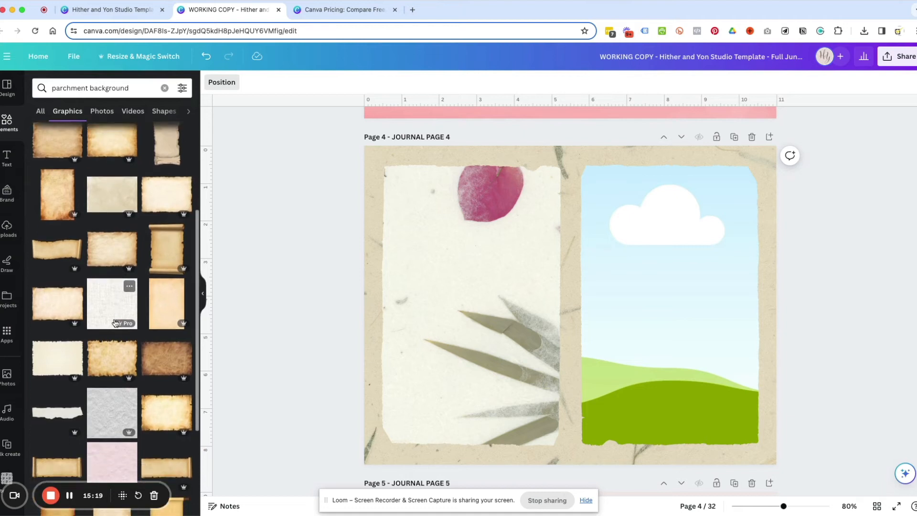
{"action": "left_click_drag", "start_coordinate": [115, 305], "coordinate": [616, 304]}
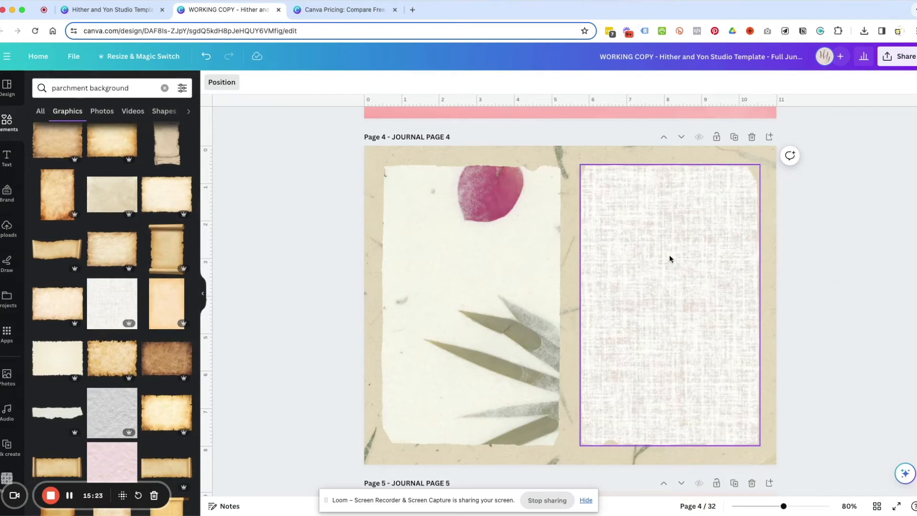
Step: Filter the parchment background graphics to free items only and look through them
{"action": "left_click", "coordinate": [182, 89]}
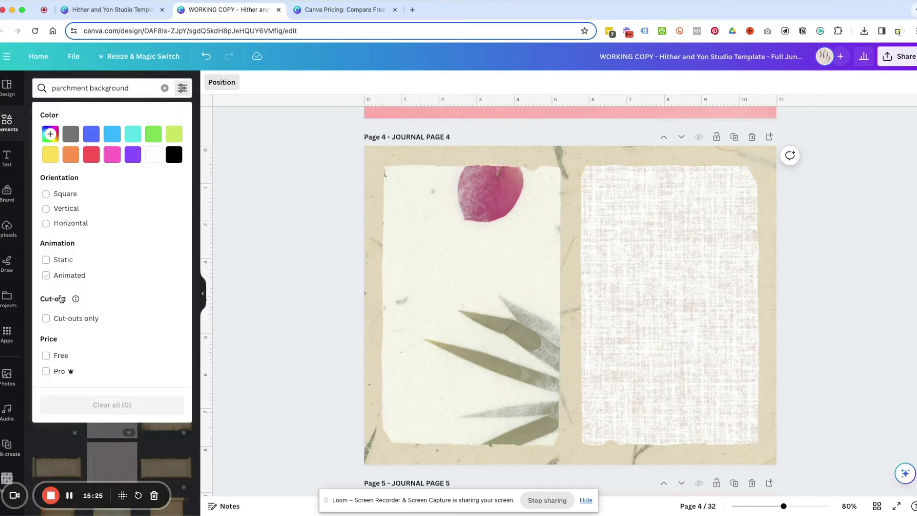
{"action": "left_click", "coordinate": [46, 356]}
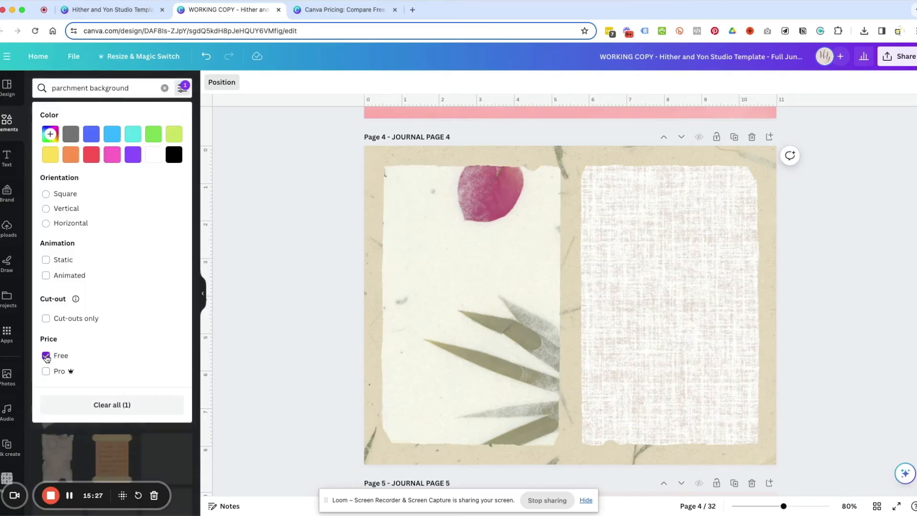
{"action": "left_click", "coordinate": [161, 466]}
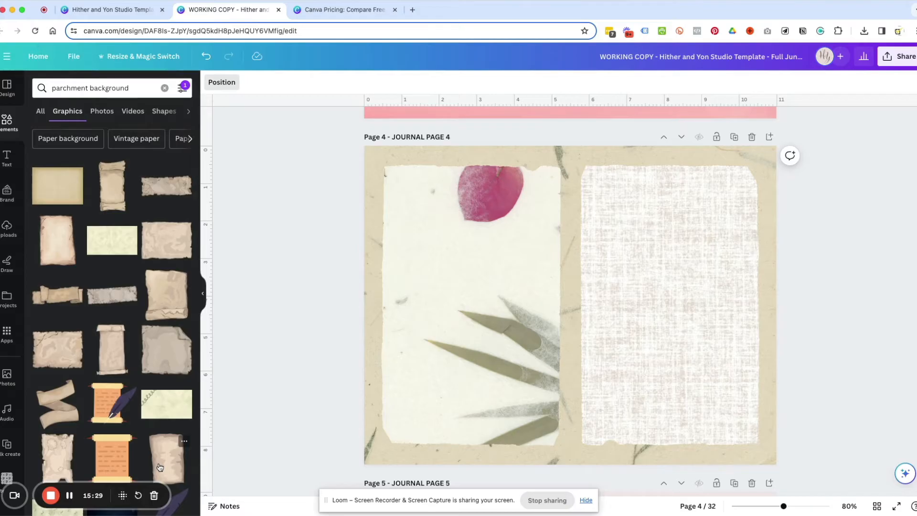
{"action": "scroll", "coordinate": [100, 226], "scroll_direction": "down", "scroll_amount": 3}
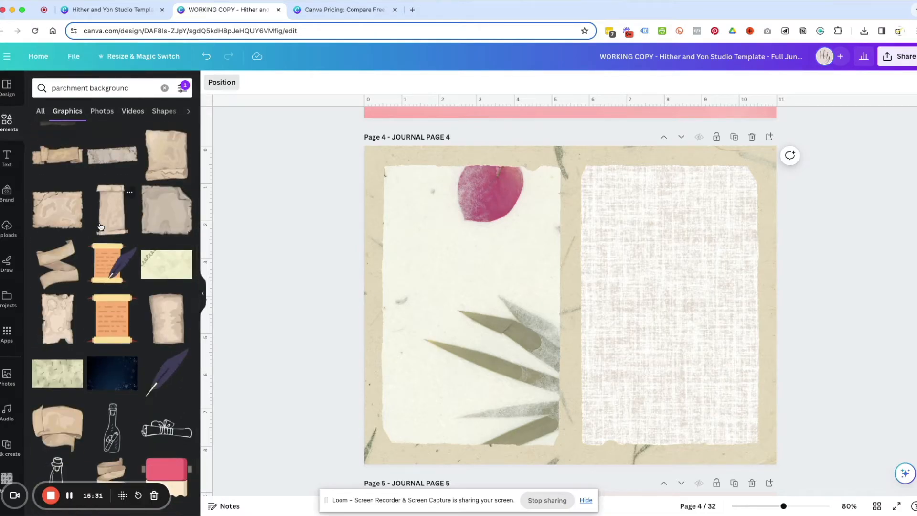
{"action": "scroll", "coordinate": [100, 227], "scroll_direction": "up", "scroll_amount": 3}
Step: Switch the graphics search to "Vintage paper" and fill the right frame with the plain cream paper with a torn lower edge
{"action": "left_click", "coordinate": [138, 138]}
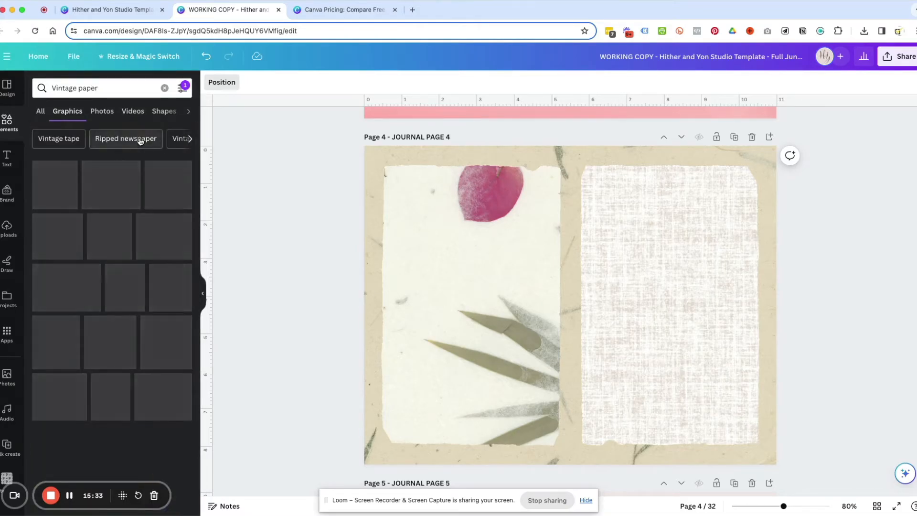
{"action": "scroll", "coordinate": [148, 294], "scroll_direction": "down", "scroll_amount": 10}
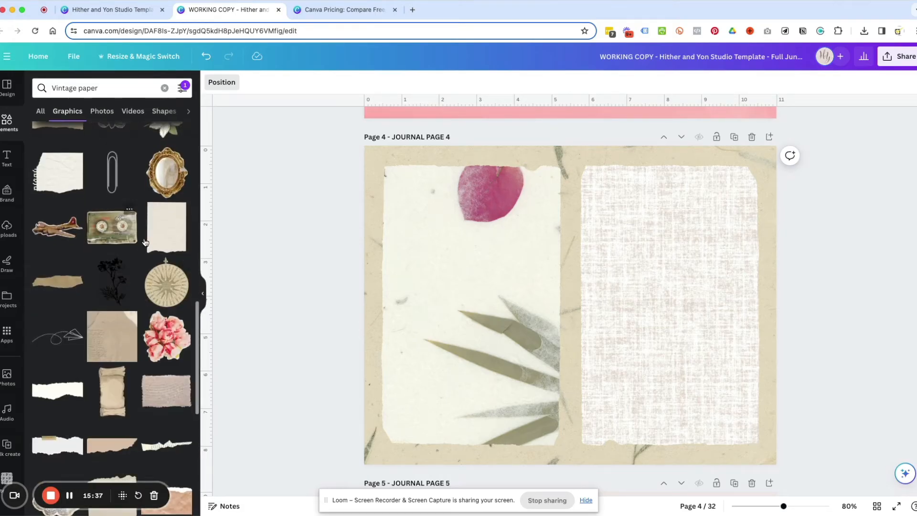
{"action": "left_click_drag", "start_coordinate": [164, 232], "coordinate": [661, 268]}
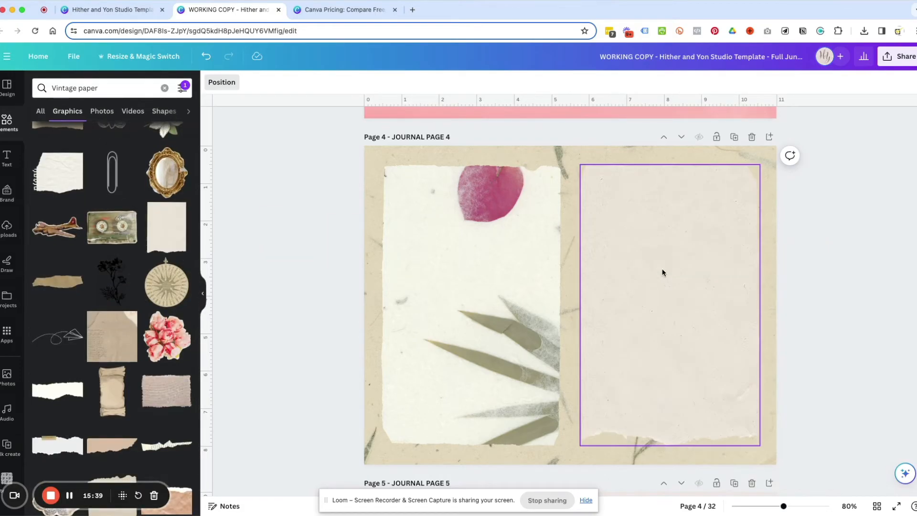
Step: Enlarge the cream paper inside the right frame so that its torn lower edge is cropped out
{"action": "double_click", "coordinate": [662, 270]}
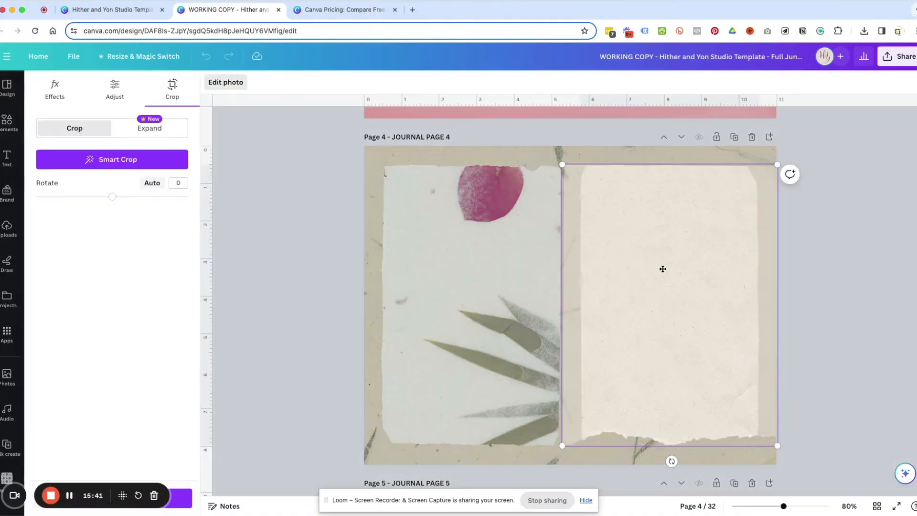
{"action": "left_click_drag", "start_coordinate": [562, 446], "coordinate": [499, 495]}
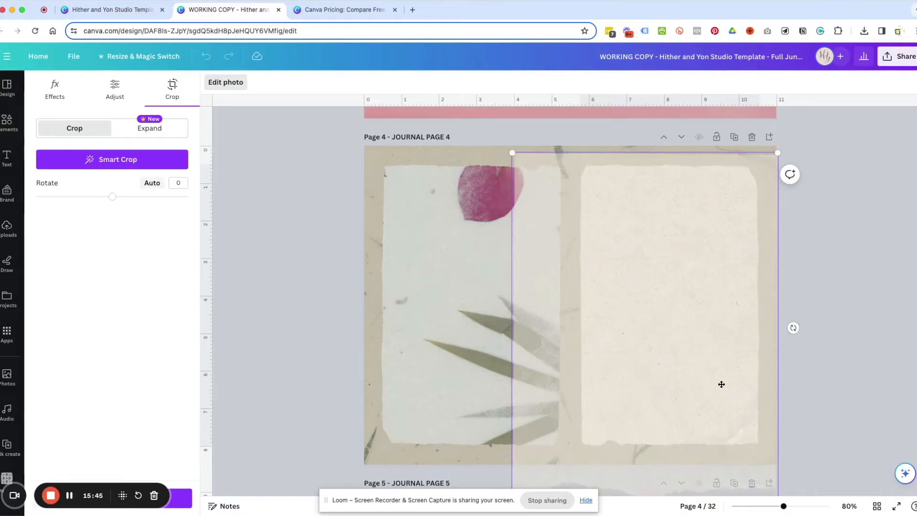
{"action": "left_click", "coordinate": [831, 363]}
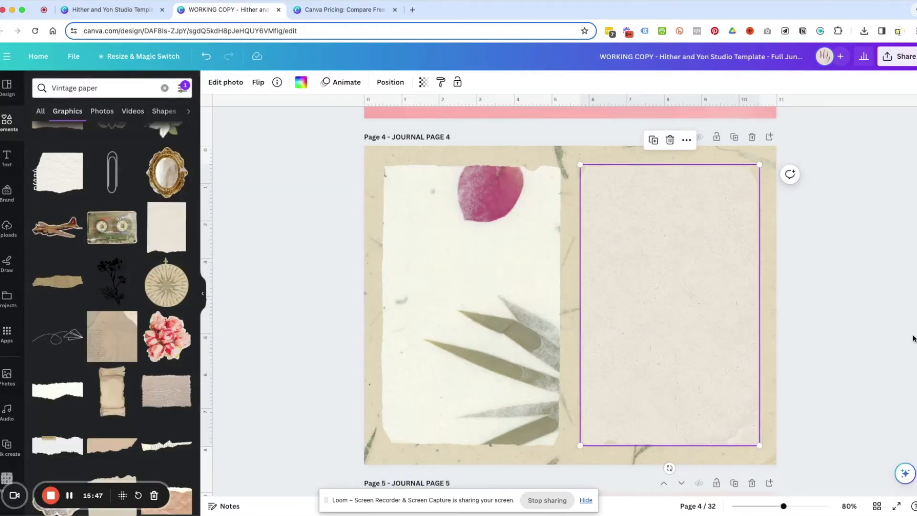
Step: Browse further through the vintage paper graphics and fill the right frame with the crumpled pinkish-beige paper
{"action": "scroll", "coordinate": [125, 274], "scroll_direction": "down", "scroll_amount": 6}
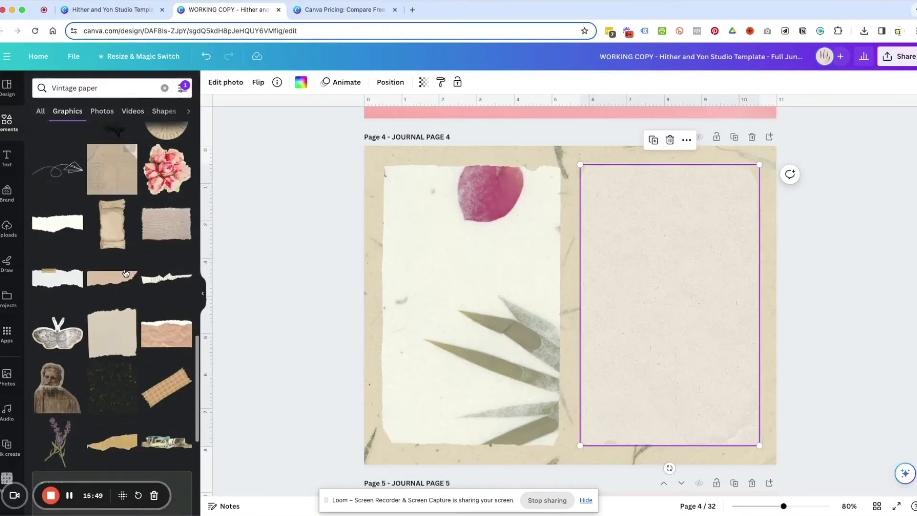
{"action": "scroll", "coordinate": [126, 273], "scroll_direction": "down", "scroll_amount": 5}
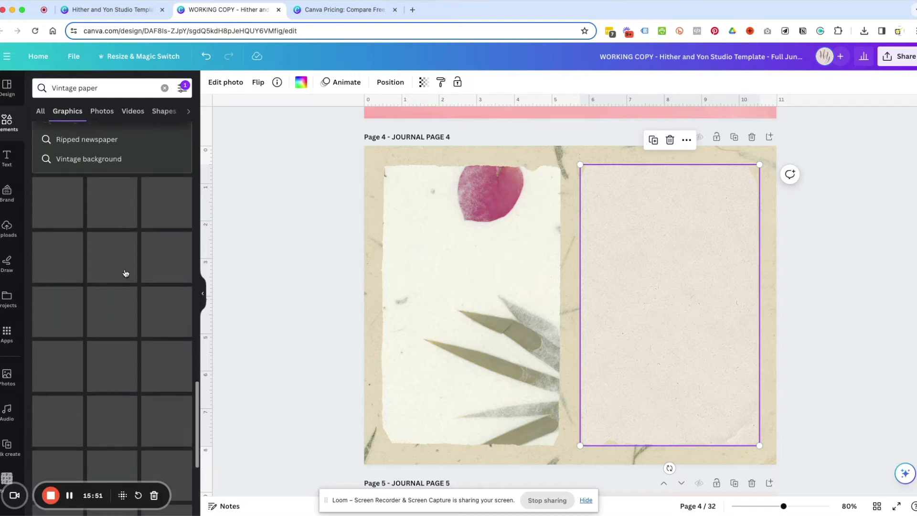
{"action": "scroll", "coordinate": [125, 273], "scroll_direction": "down", "scroll_amount": 6}
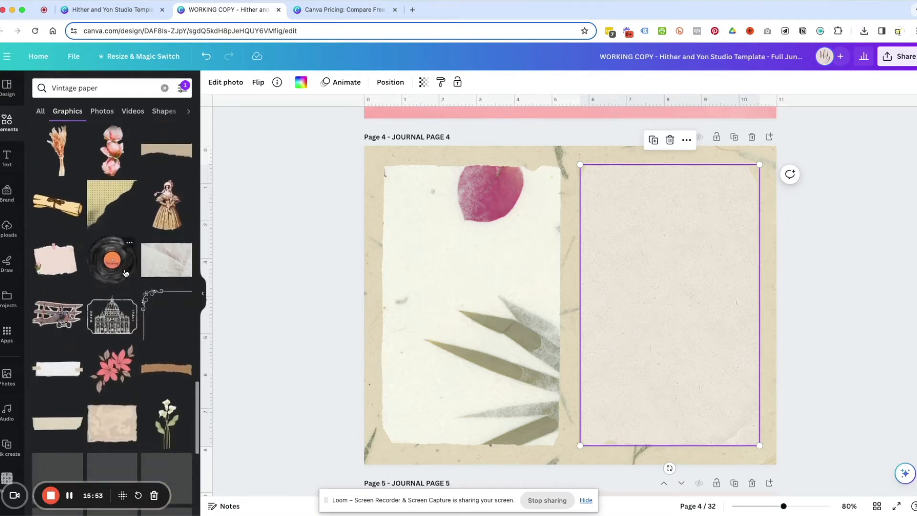
{"action": "scroll", "coordinate": [125, 273], "scroll_direction": "down", "scroll_amount": 4}
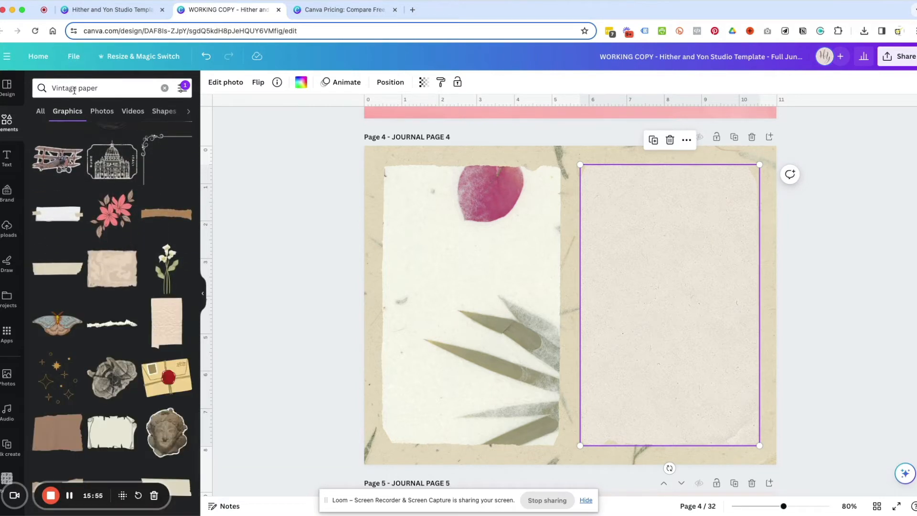
{"action": "left_click", "coordinate": [162, 334]}
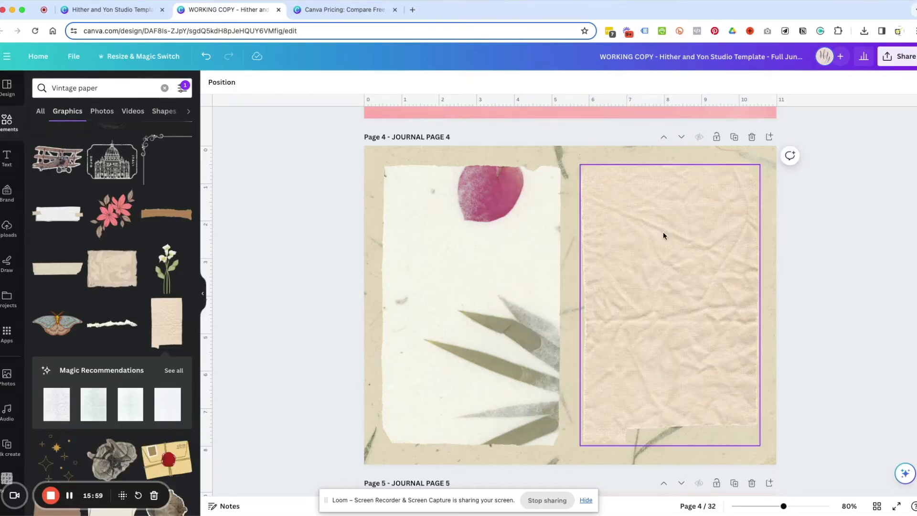
Step: Enlarge and reposition the crumpled paper inside the right frame so that it covers the whole frame
{"action": "double_click", "coordinate": [692, 355]}
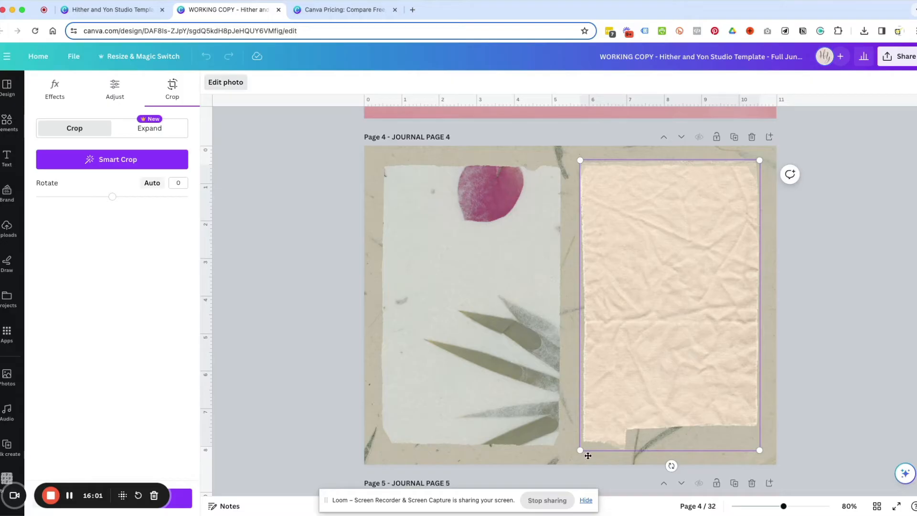
{"action": "left_click_drag", "start_coordinate": [579, 449], "coordinate": [507, 504]}
{"action": "left_click_drag", "start_coordinate": [672, 296], "coordinate": [696, 272]}
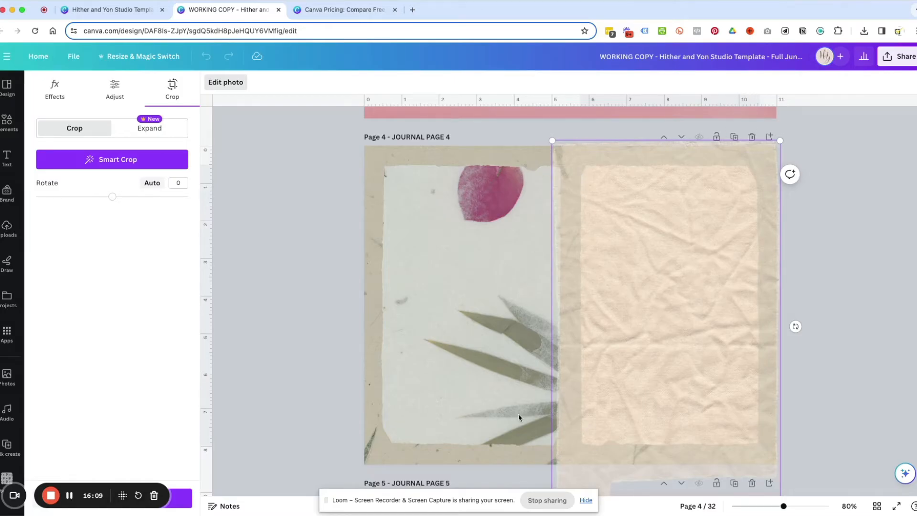
{"action": "left_click", "coordinate": [843, 324]}
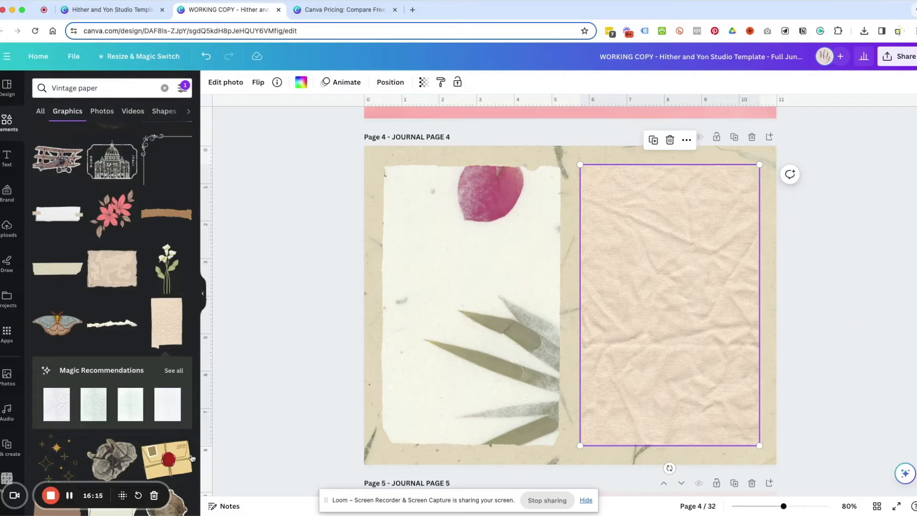
Step: Fill the right frame with the white folded paper from the Magic Recommendations
{"action": "left_click", "coordinate": [170, 418]}
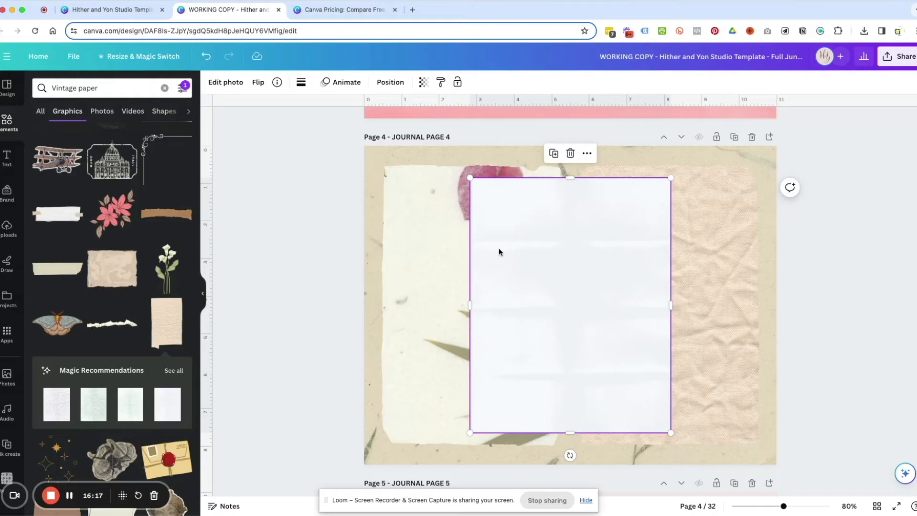
{"action": "left_click_drag", "start_coordinate": [528, 254], "coordinate": [647, 236]}
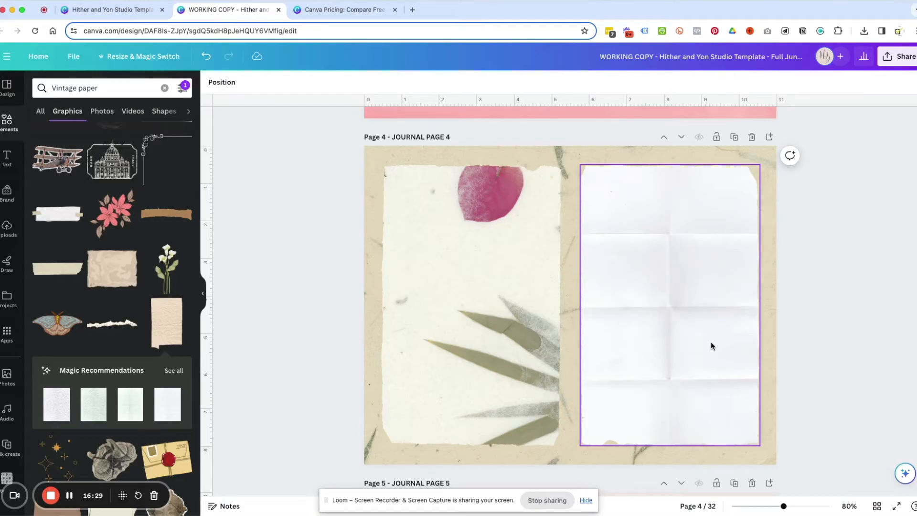
Step: Fully lock the left frame with the petal and leaf paper on Journal Page 4
{"action": "left_click", "coordinate": [482, 337]}
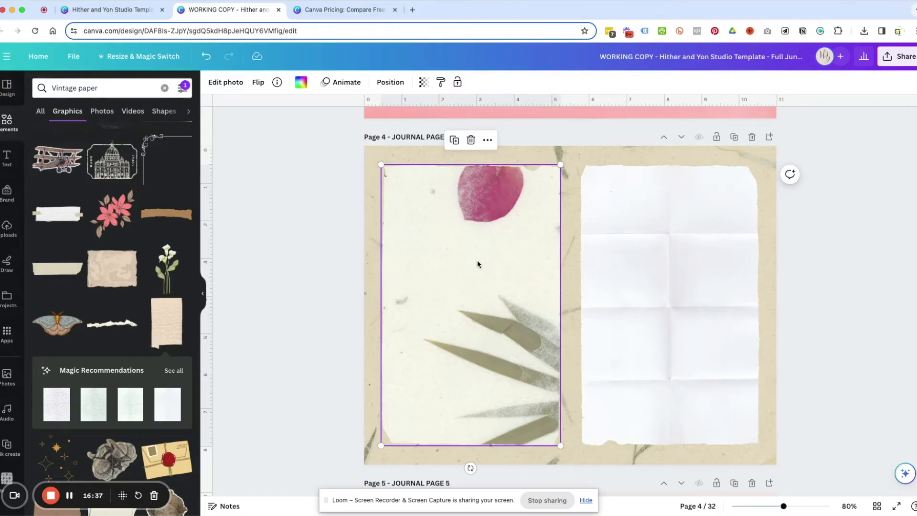
{"action": "left_click", "coordinate": [457, 82]}
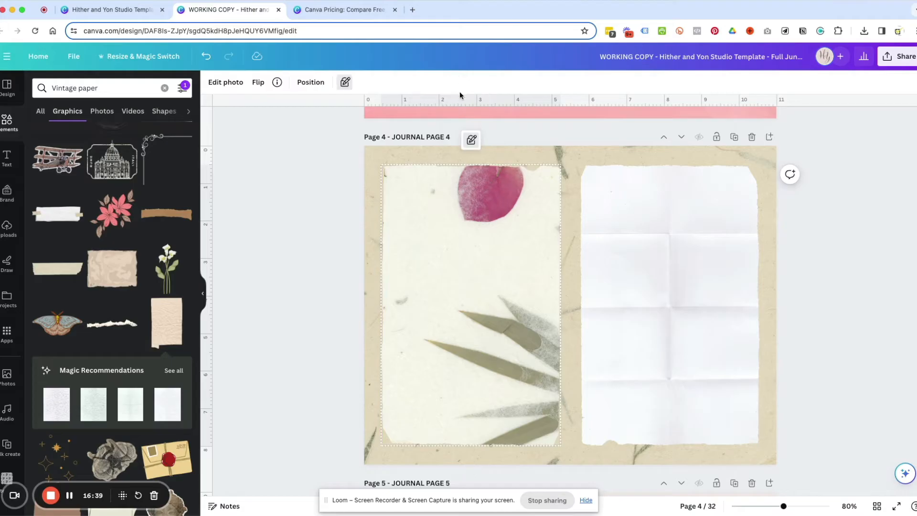
{"action": "left_click", "coordinate": [346, 82]}
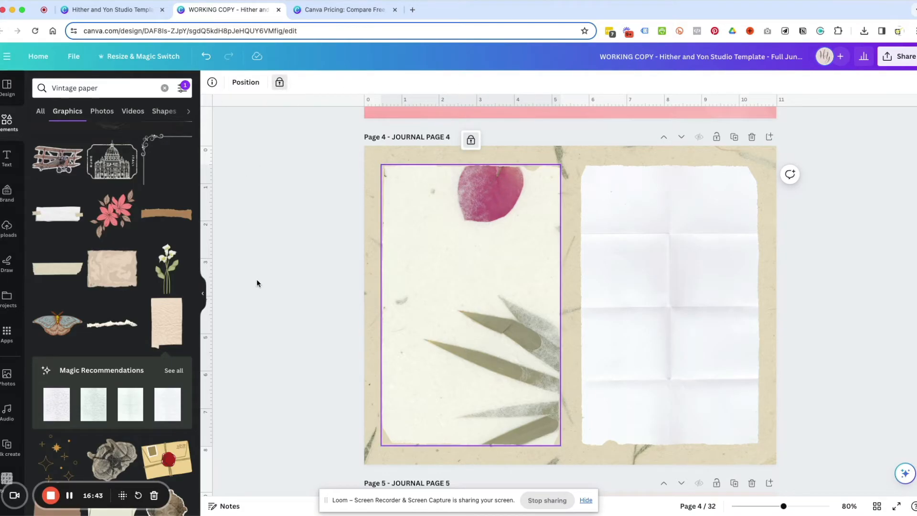
Step: Search the graphics for "pressed flowers"
{"action": "left_click_drag", "start_coordinate": [105, 90], "coordinate": [32, 83]}
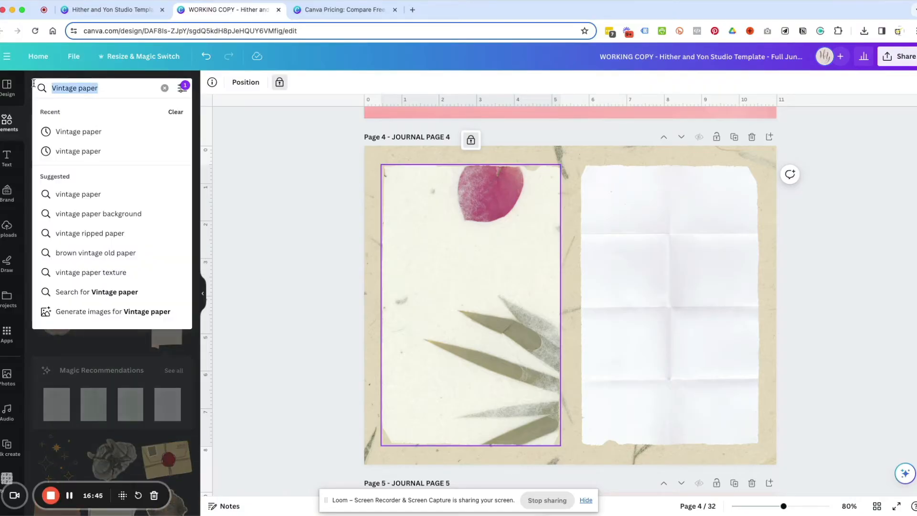
{"action": "type", "text": "pressed fl"}
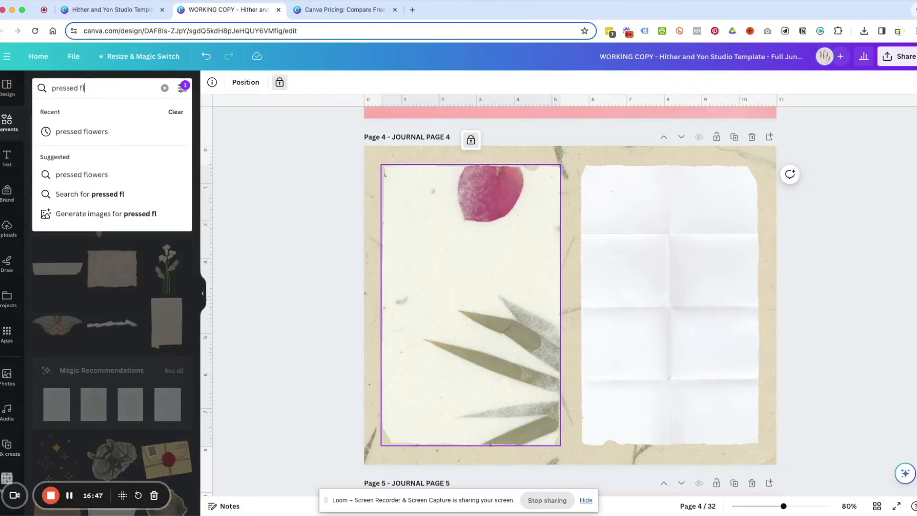
{"action": "type", "text": "owers"}
{"action": "key", "text": "Return"}
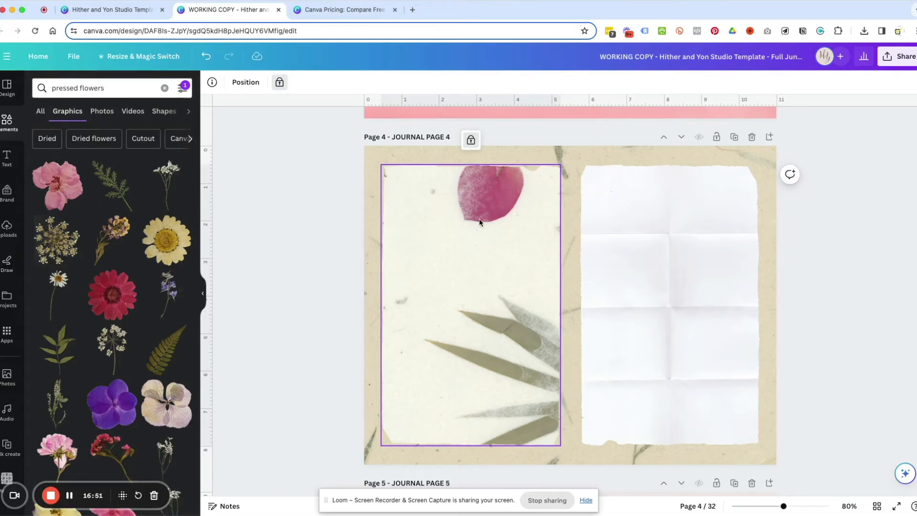
Step: Try the pressed red flower stem and the coral daisy on Journal Page 4, deleting each one again
{"action": "scroll", "coordinate": [122, 326], "scroll_direction": "down", "scroll_amount": 3}
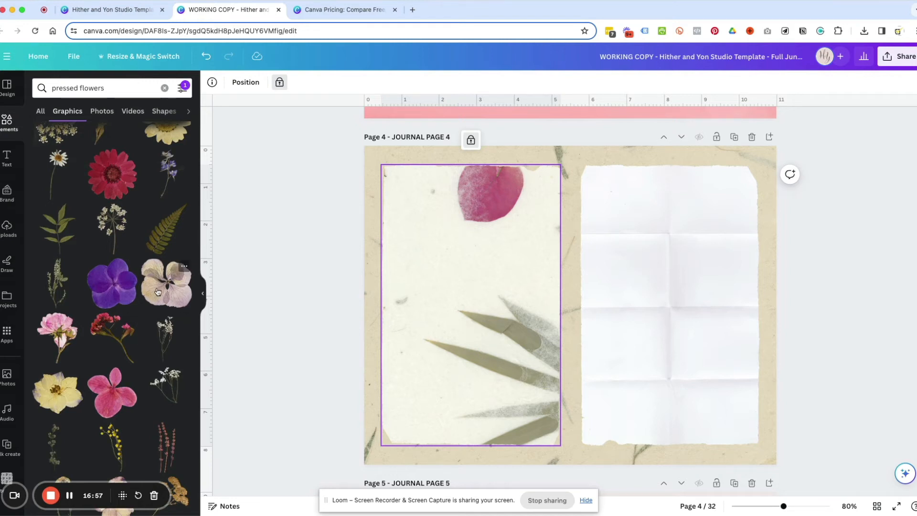
{"action": "scroll", "coordinate": [157, 291], "scroll_direction": "down", "scroll_amount": 5}
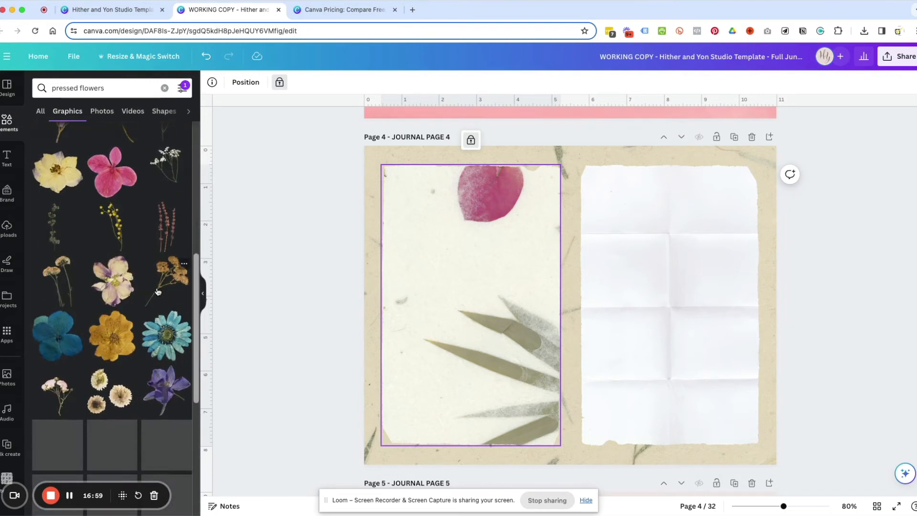
{"action": "scroll", "coordinate": [149, 300], "scroll_direction": "down", "scroll_amount": 10}
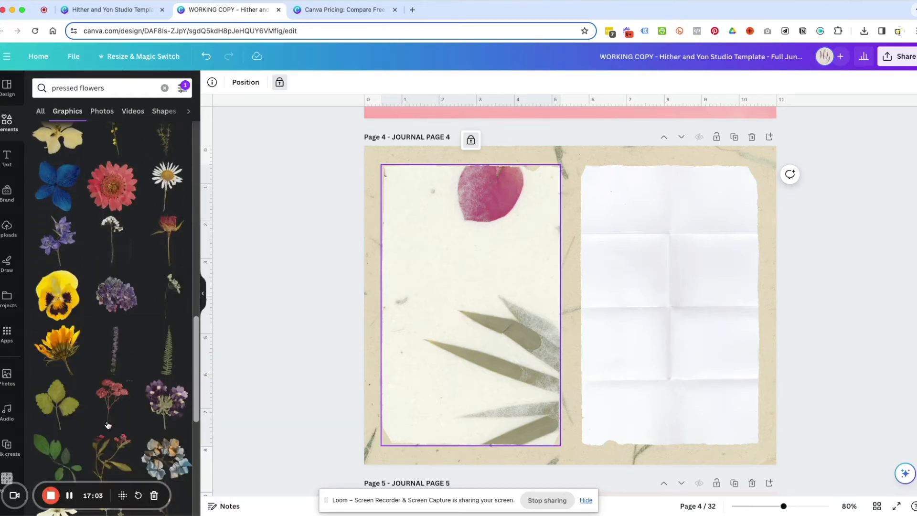
{"action": "left_click", "coordinate": [111, 410]}
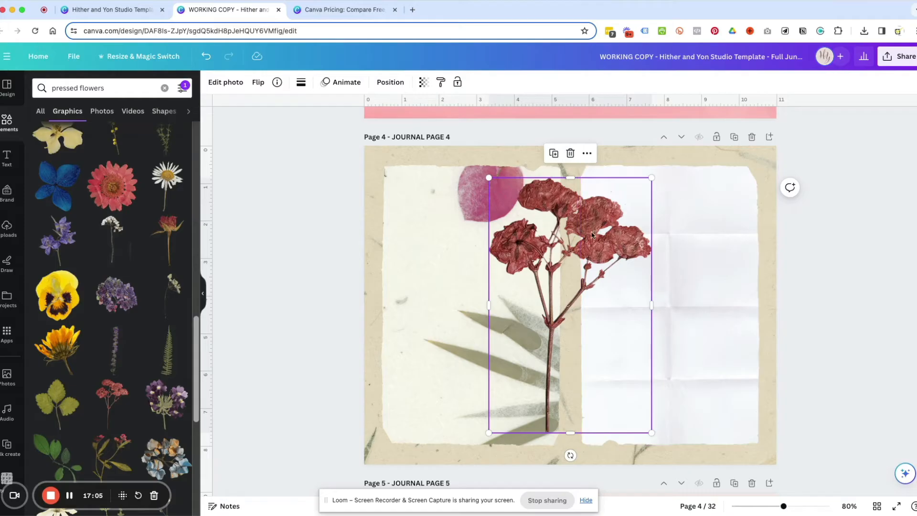
{"action": "key", "text": "Delete"}
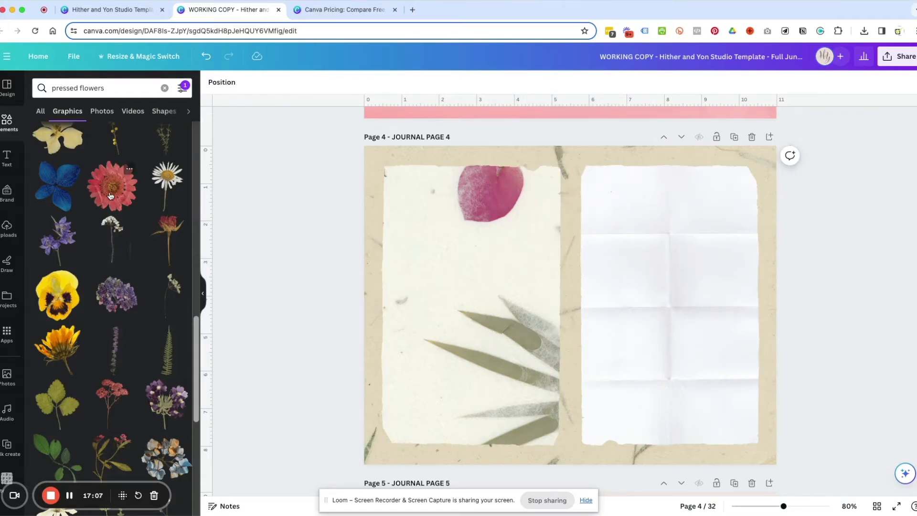
{"action": "left_click", "coordinate": [109, 195]}
{"action": "key", "text": "Delete"}
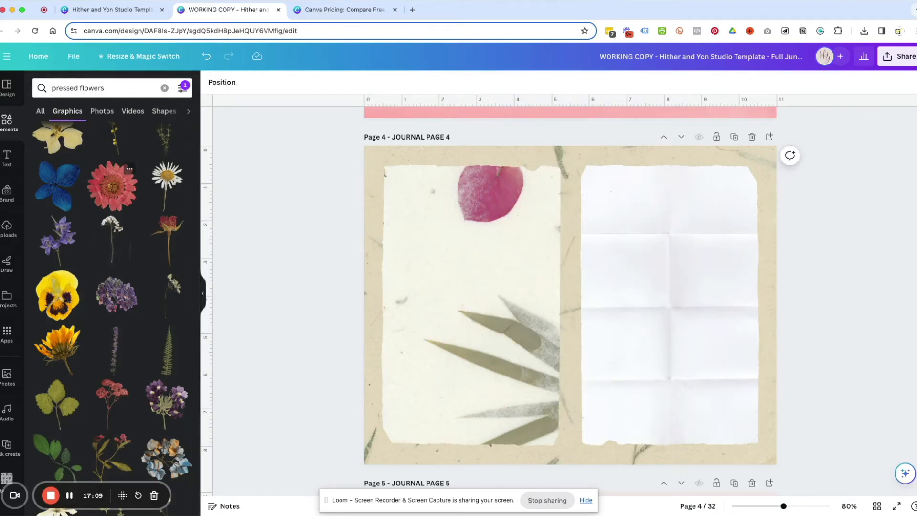
Step: Add the pressed leafy branch with red blossoms, shrink it and place it on the lower part of the left frame
{"action": "scroll", "coordinate": [84, 300], "scroll_direction": "down", "scroll_amount": 3}
{"action": "scroll", "coordinate": [83, 300], "scroll_direction": "down", "scroll_amount": 1}
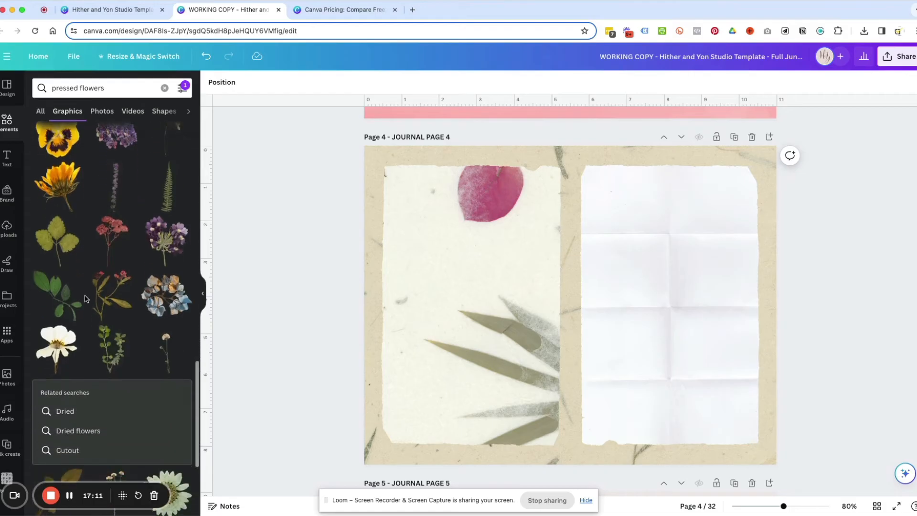
{"action": "left_click", "coordinate": [120, 297]}
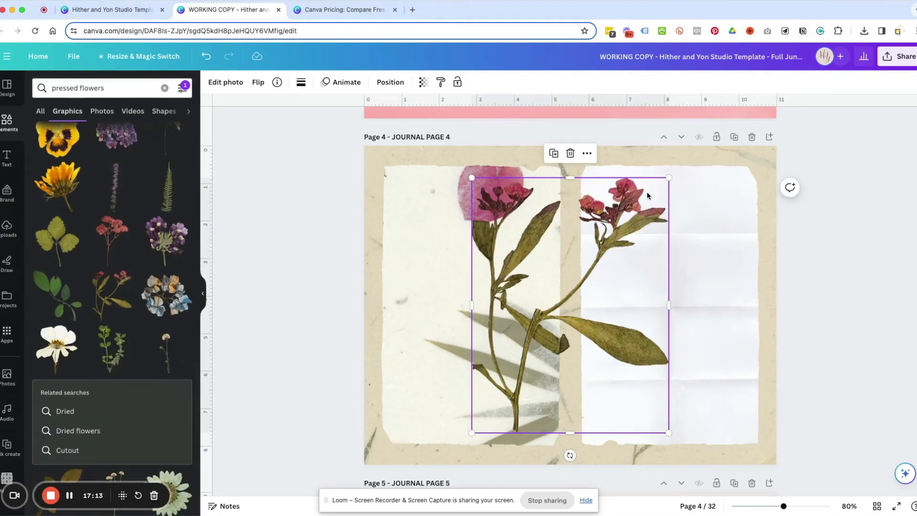
{"action": "left_click_drag", "start_coordinate": [671, 179], "coordinate": [520, 235]}
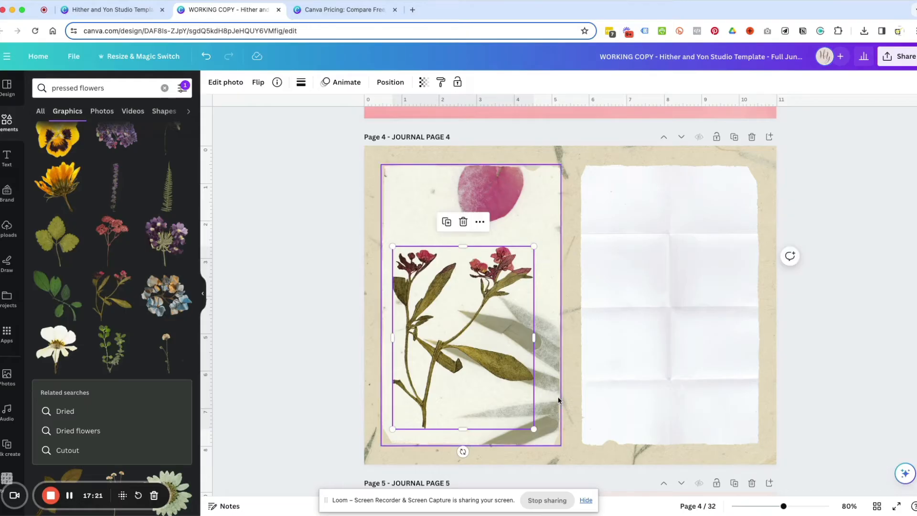
{"action": "left_click", "coordinate": [629, 387]}
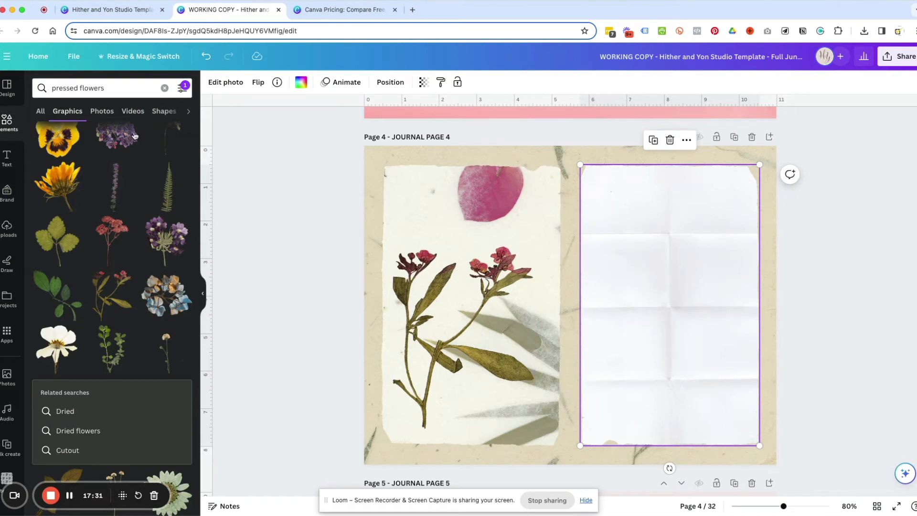
Step: Search the graphics for "torn paper" and check that the price filter is set to Free
{"action": "left_click", "coordinate": [115, 88]}
{"action": "type", "text": "torn paper"}
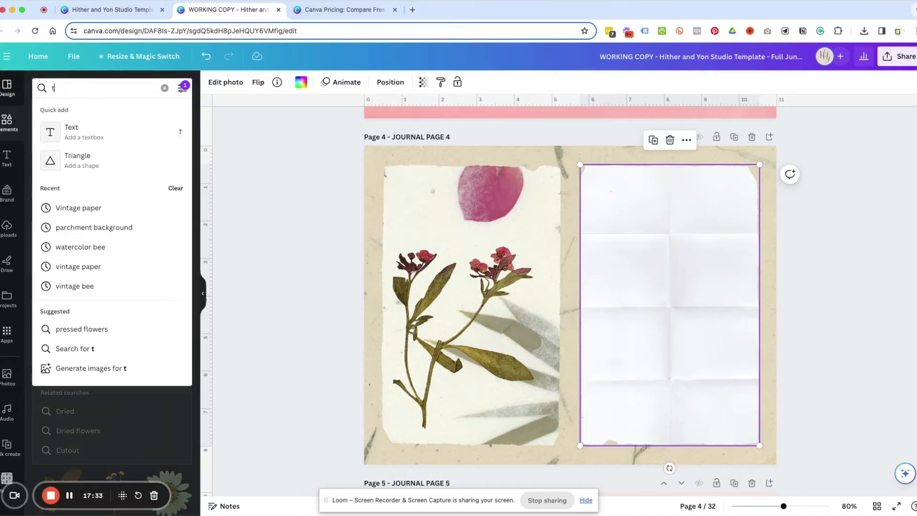
{"action": "key", "text": "Return"}
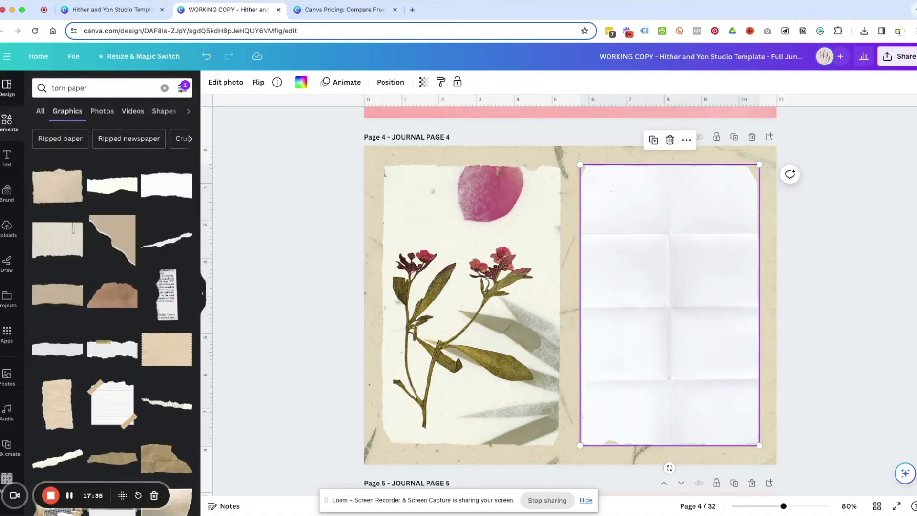
{"action": "left_click", "coordinate": [181, 89]}
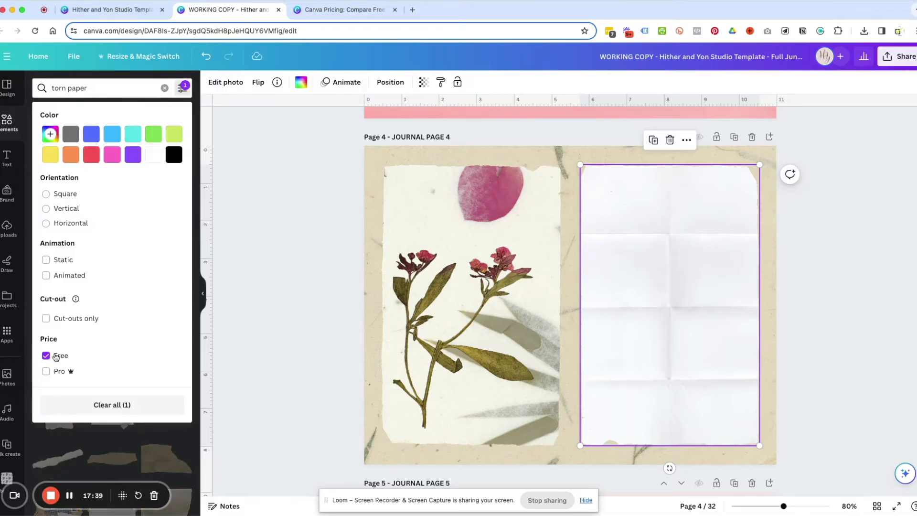
{"action": "left_click", "coordinate": [124, 447]}
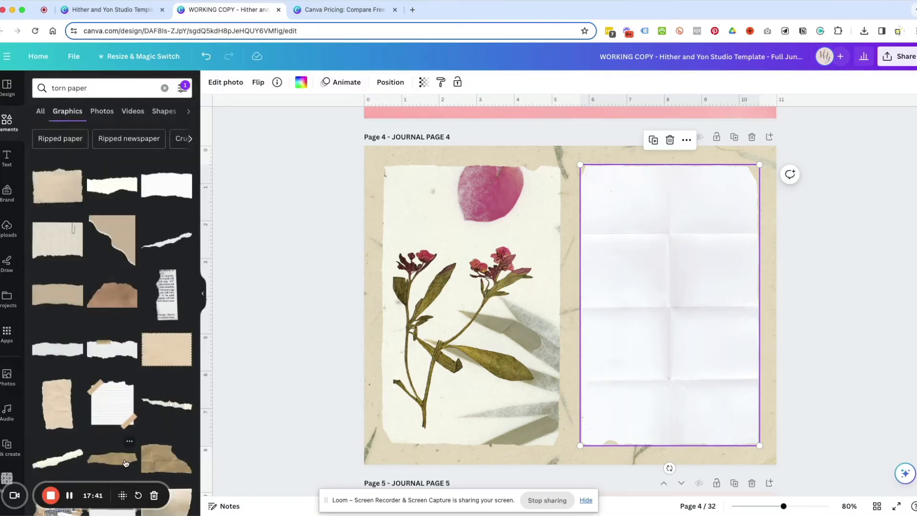
Step: Try the torn cream strip and the torn brown strip across the lower flower stem, deleting both again
{"action": "scroll", "coordinate": [85, 461], "scroll_direction": "down", "scroll_amount": 2}
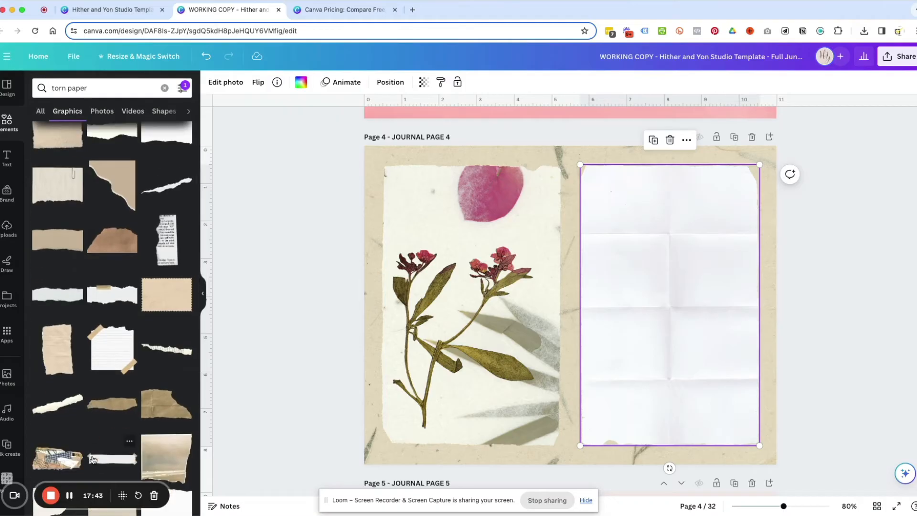
{"action": "left_click", "coordinate": [60, 407]}
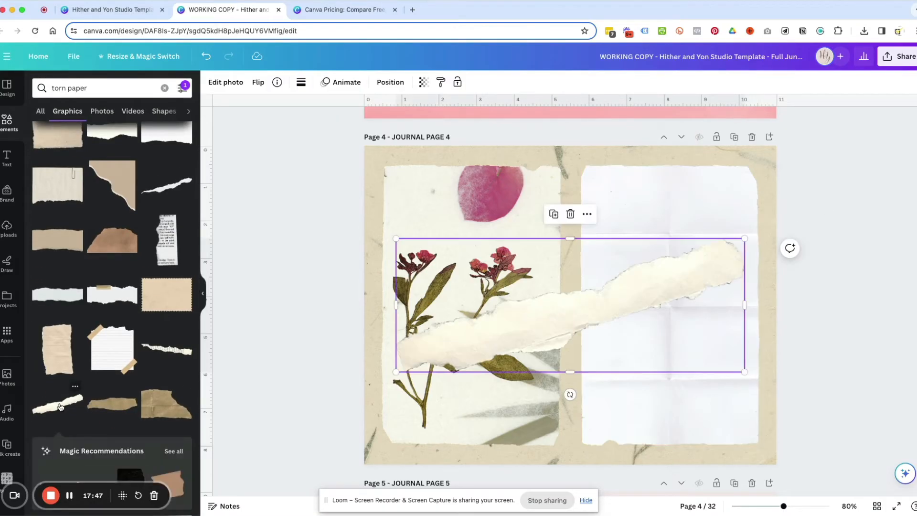
{"action": "left_click_drag", "start_coordinate": [743, 240], "coordinate": [474, 387]}
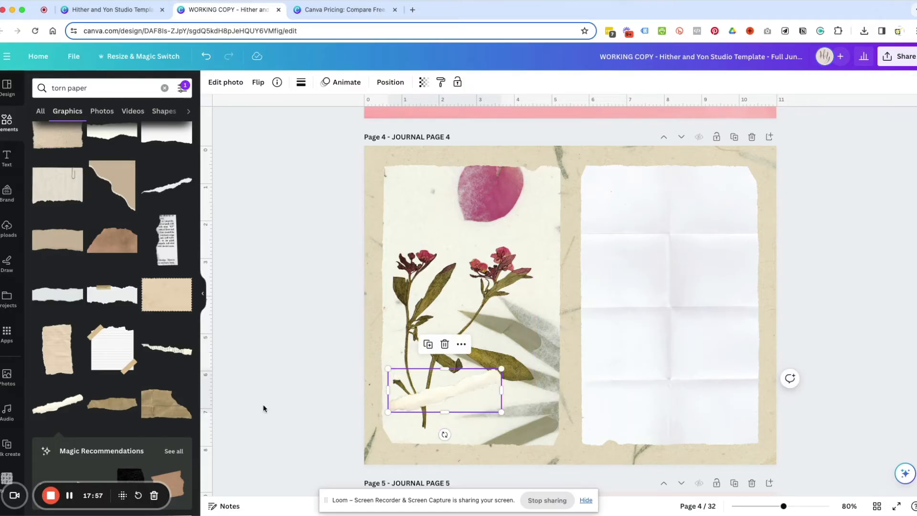
{"action": "left_click", "coordinate": [116, 405]}
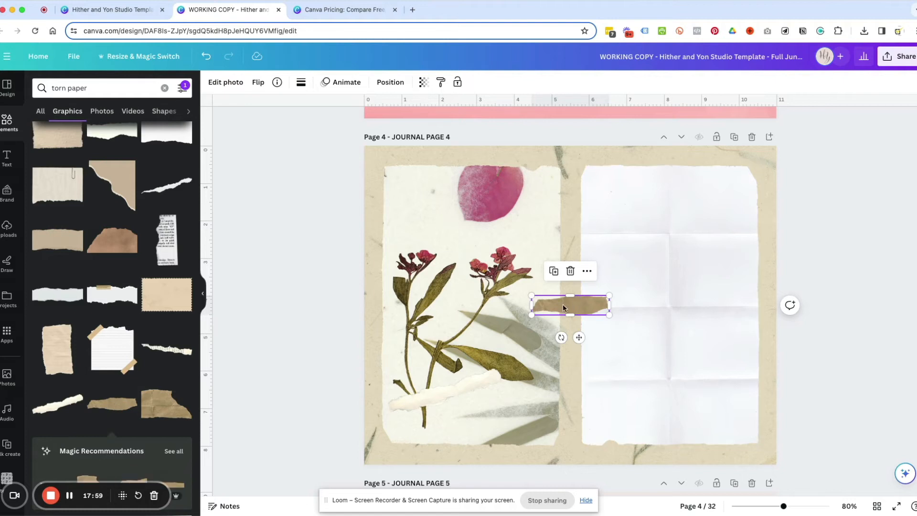
{"action": "left_click_drag", "start_coordinate": [564, 307], "coordinate": [468, 402]}
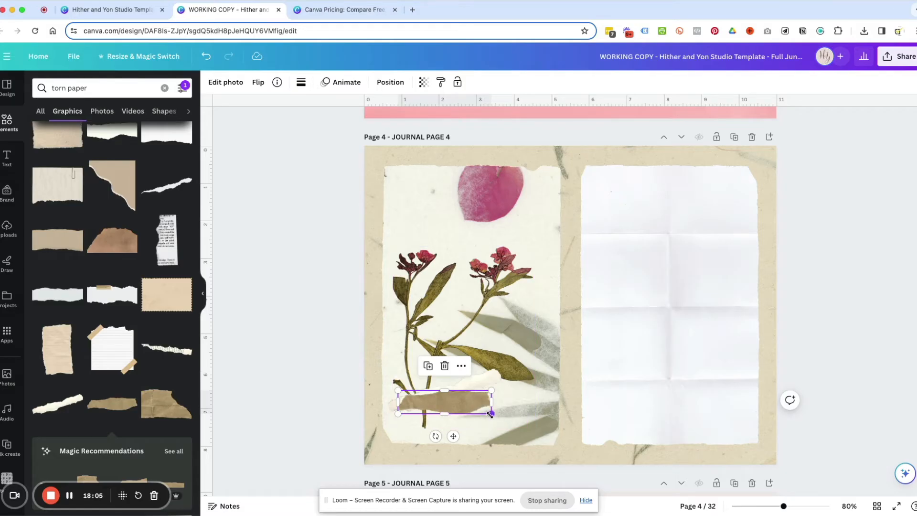
{"action": "scroll", "coordinate": [113, 397], "scroll_direction": "down", "scroll_amount": 5}
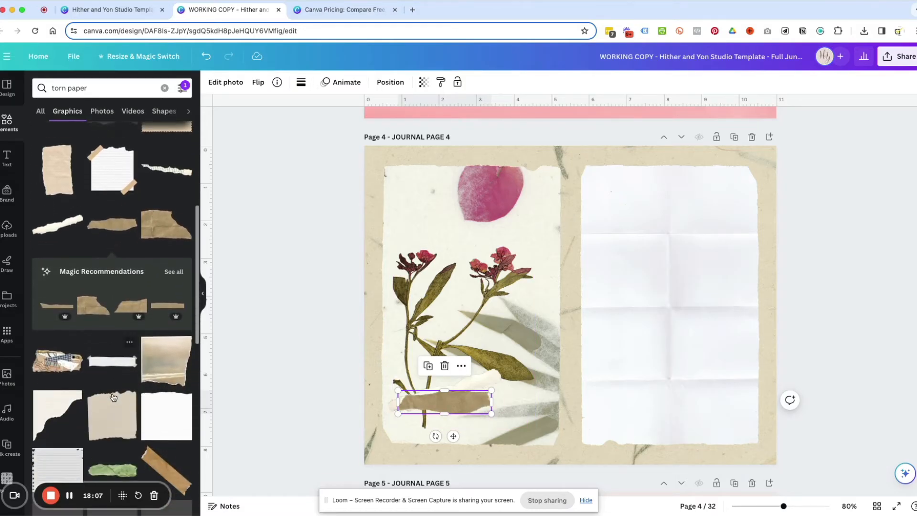
{"action": "left_click_drag", "start_coordinate": [465, 406], "coordinate": [442, 388]}
{"action": "key", "text": "Delete"}
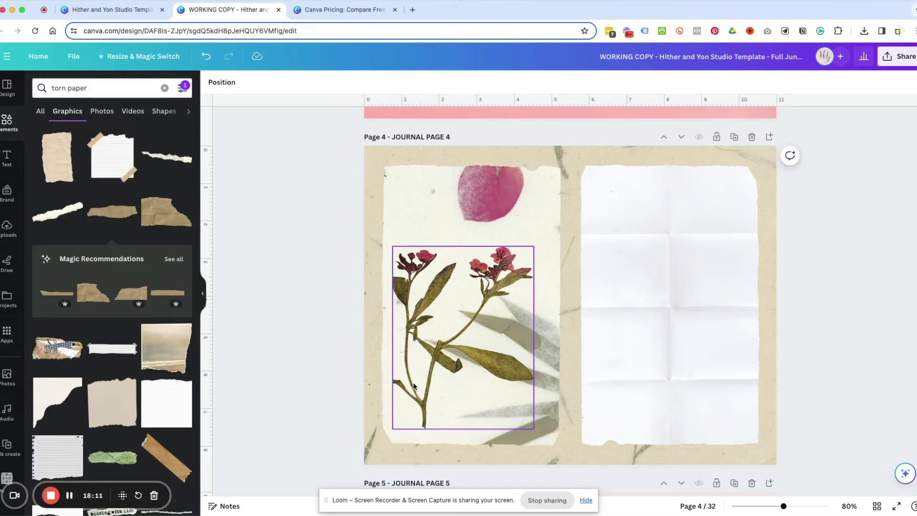
Step: Add the white paper strip with taped ends and place it across the lower flower stem on the left frame
{"action": "left_click", "coordinate": [110, 352]}
{"action": "left_click_drag", "start_coordinate": [609, 303], "coordinate": [516, 399]}
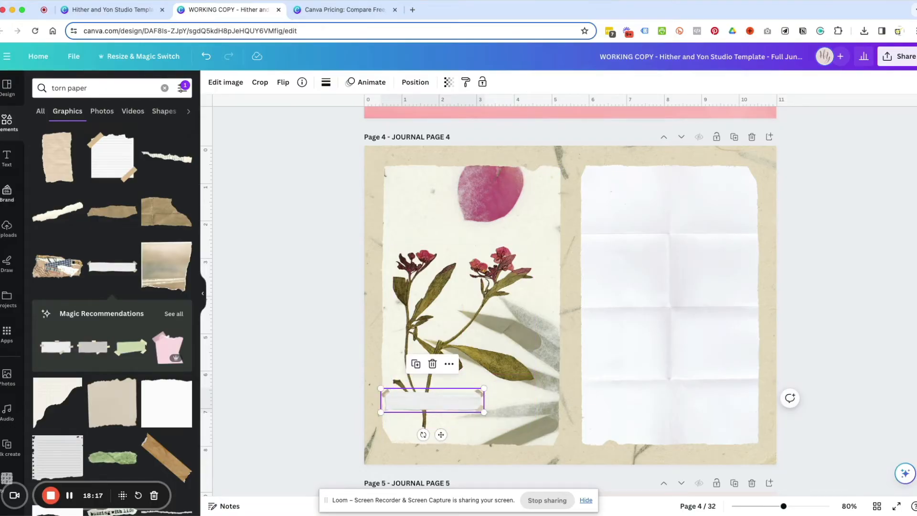
Step: Add a subheading to Journal Page 4, shrink it to size 27.3 and make it read "Bloom"
{"action": "left_click", "coordinate": [6, 158]}
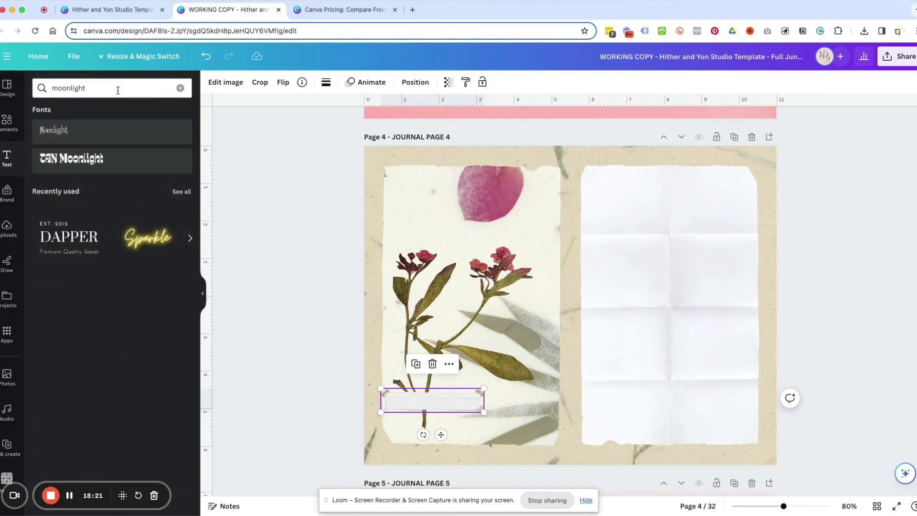
{"action": "left_click", "coordinate": [181, 89]}
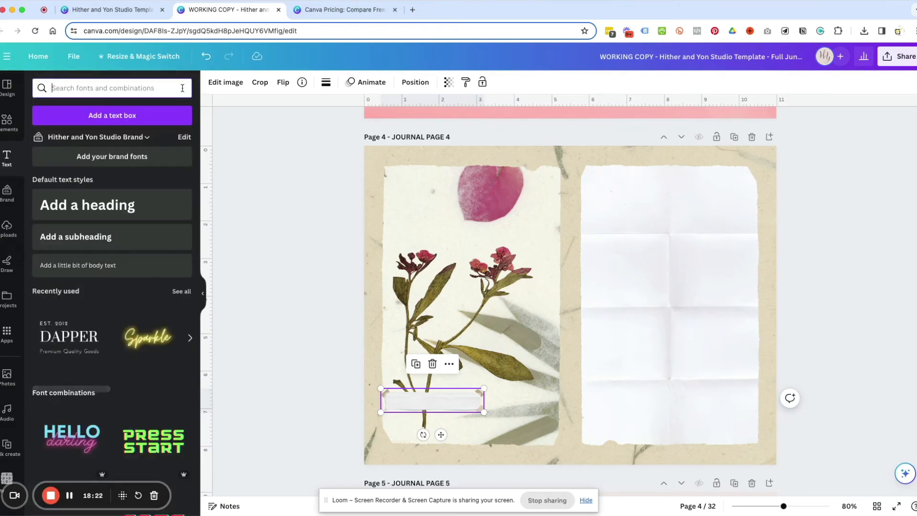
{"action": "left_click", "coordinate": [83, 237]}
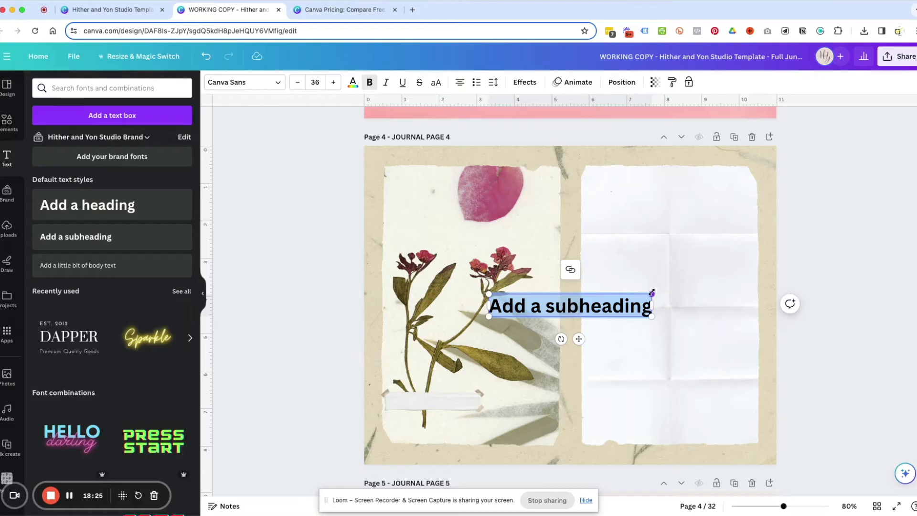
{"action": "left_click_drag", "start_coordinate": [651, 293], "coordinate": [612, 299]}
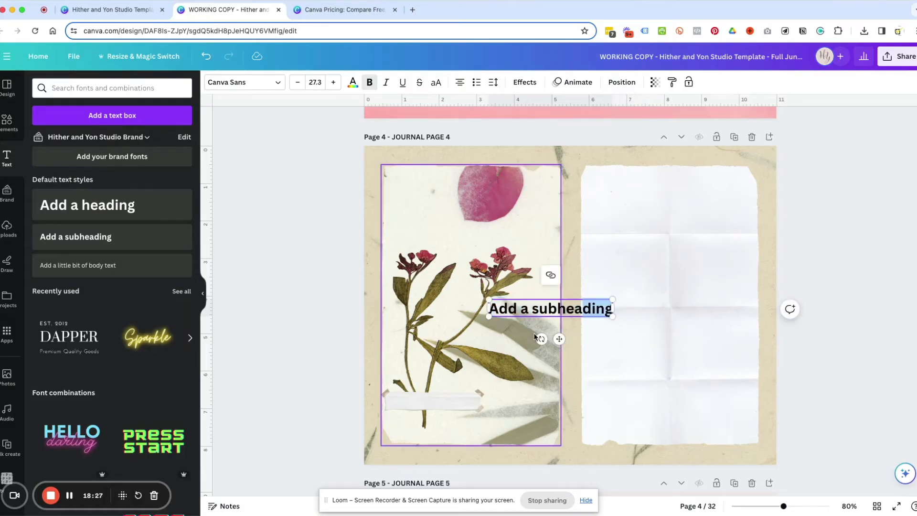
{"action": "double_click", "coordinate": [534, 308]}
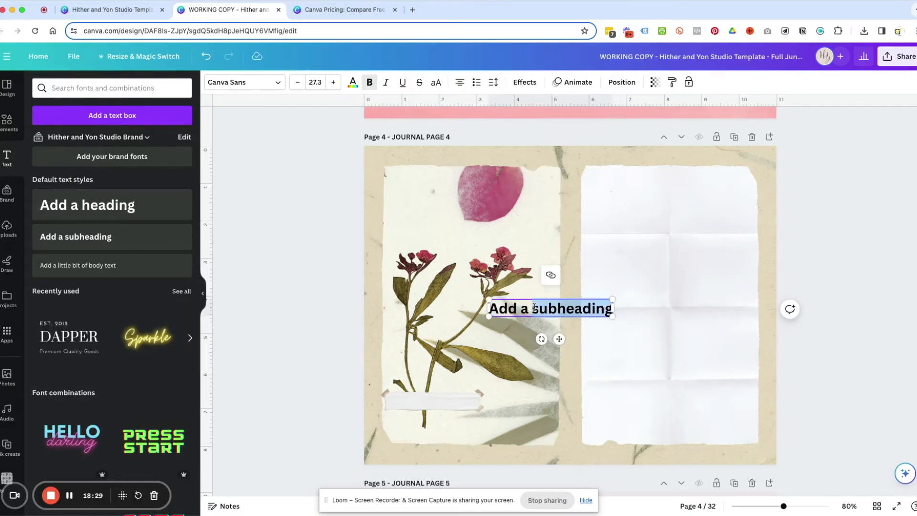
{"action": "left_click", "coordinate": [534, 308]}
{"action": "type", "text": "BLOOM"}
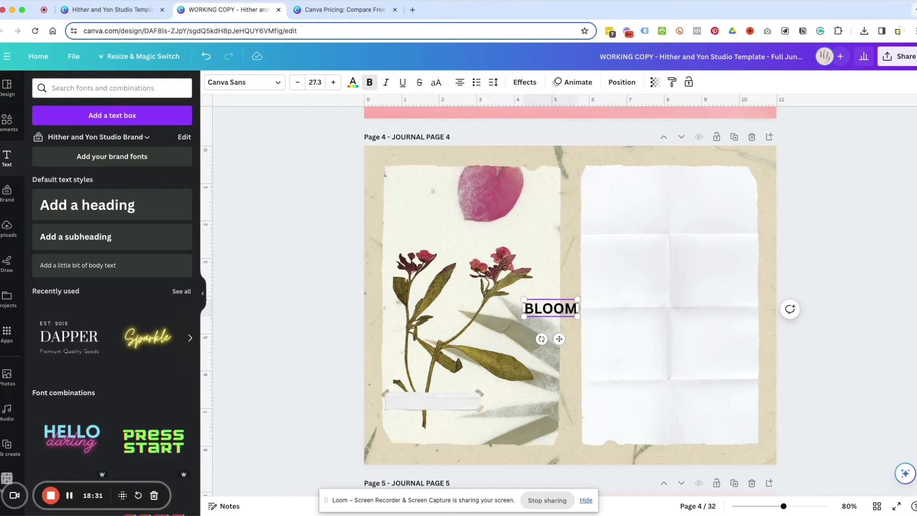
{"action": "key", "text": "BackSpace"}
{"action": "key", "text": "BackSpace"}
{"action": "key", "text": "BackSpace"}
{"action": "key", "text": "BackSpace"}
{"action": "type", "text": "loom"}
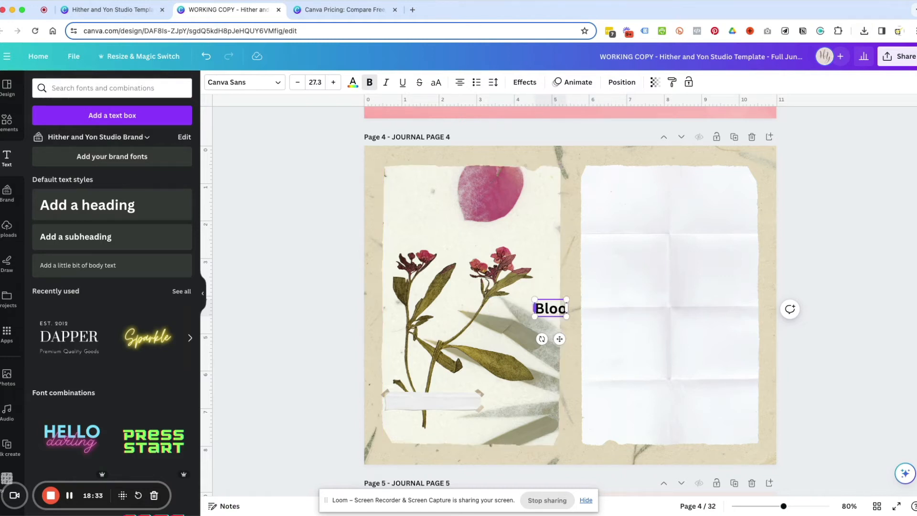
Step: Browse the fonts and set the "Bloom" text in Cardo
{"action": "double_click", "coordinate": [557, 311]}
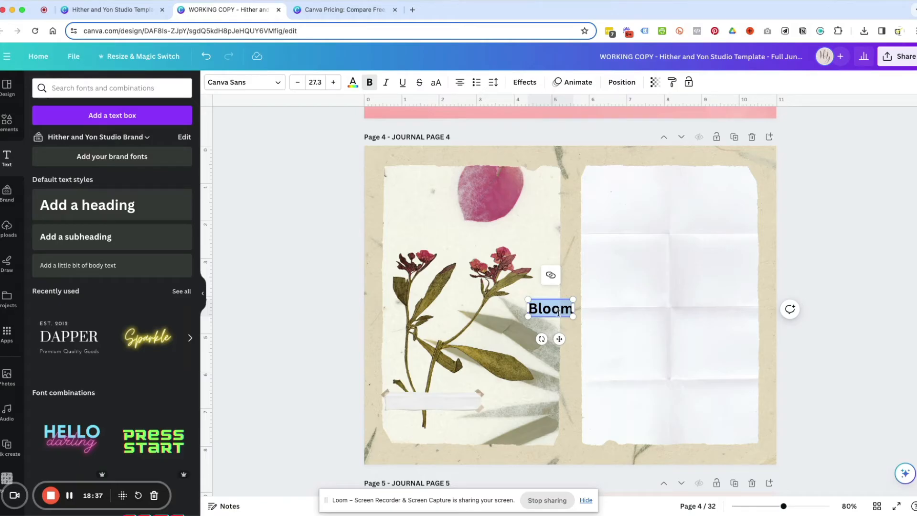
{"action": "left_click", "coordinate": [234, 85]}
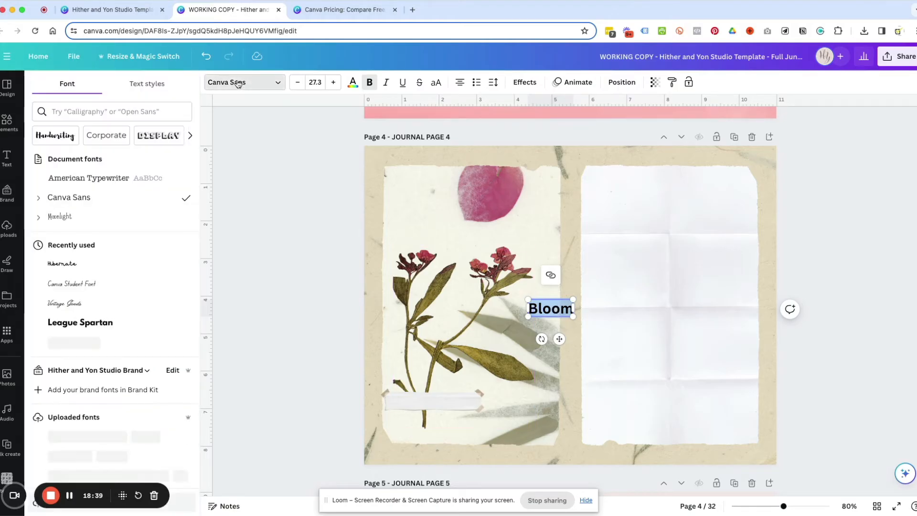
{"action": "scroll", "coordinate": [107, 359], "scroll_direction": "down", "scroll_amount": 5}
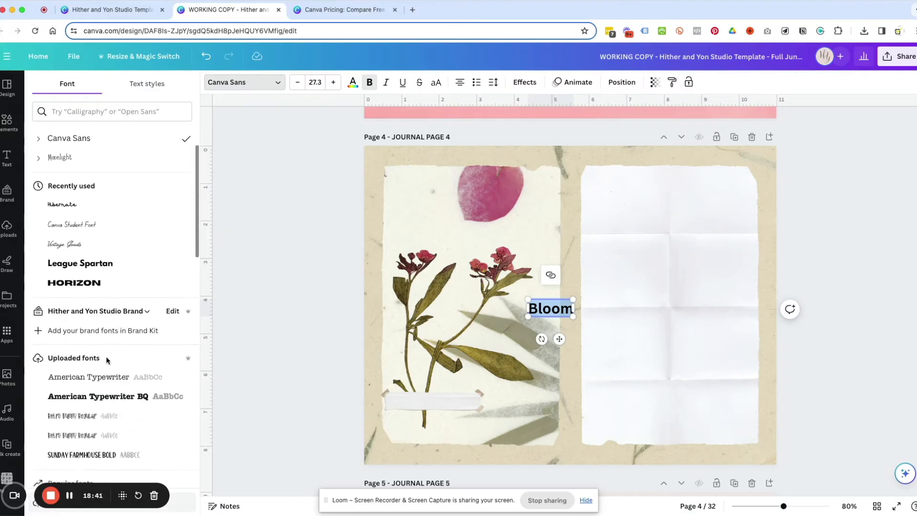
{"action": "scroll", "coordinate": [107, 360], "scroll_direction": "down", "scroll_amount": 9}
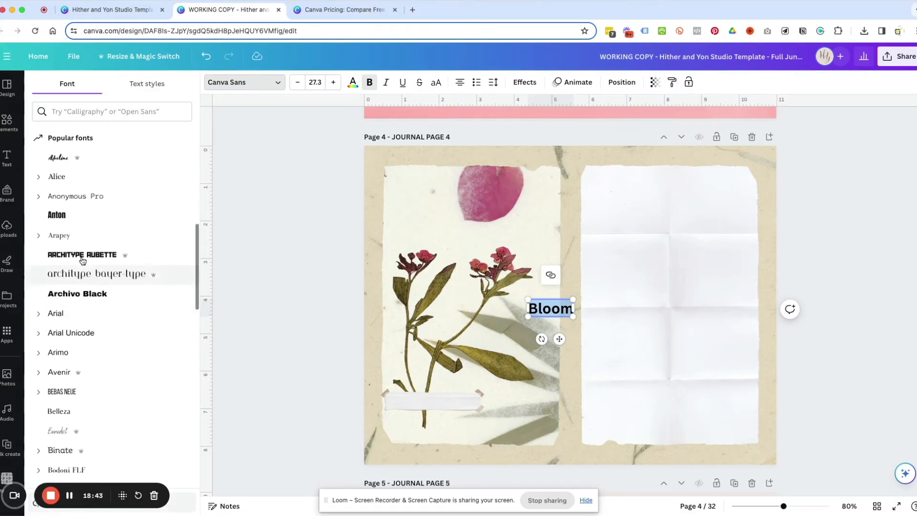
{"action": "mouse_move", "coordinate": [77, 159]}
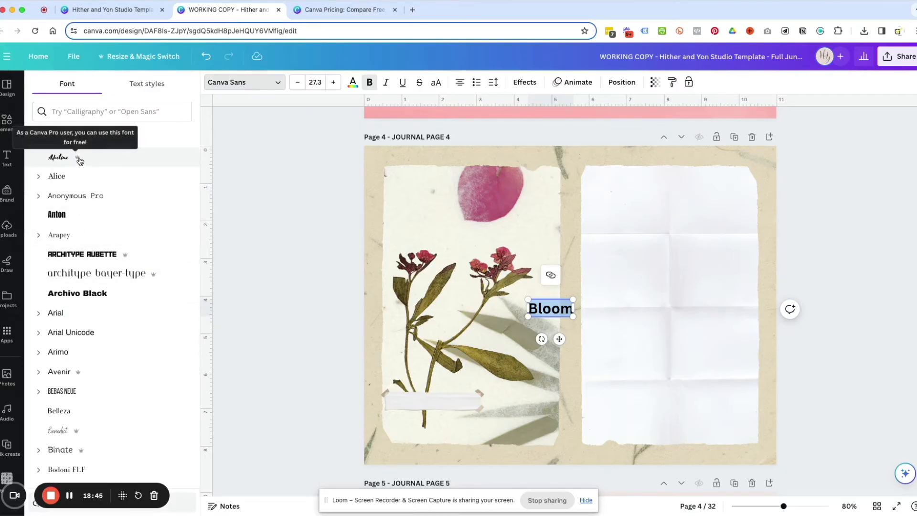
{"action": "scroll", "coordinate": [88, 344], "scroll_direction": "down", "scroll_amount": 7}
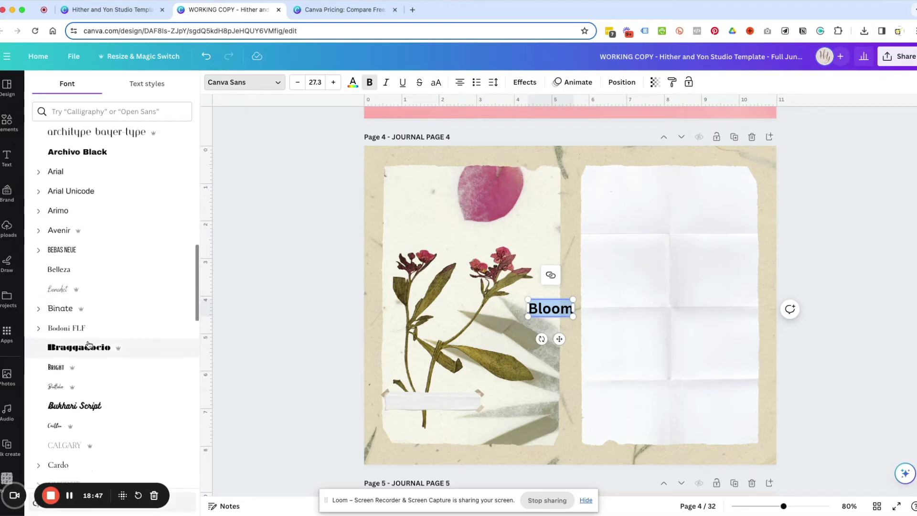
{"action": "scroll", "coordinate": [88, 343], "scroll_direction": "down", "scroll_amount": 5}
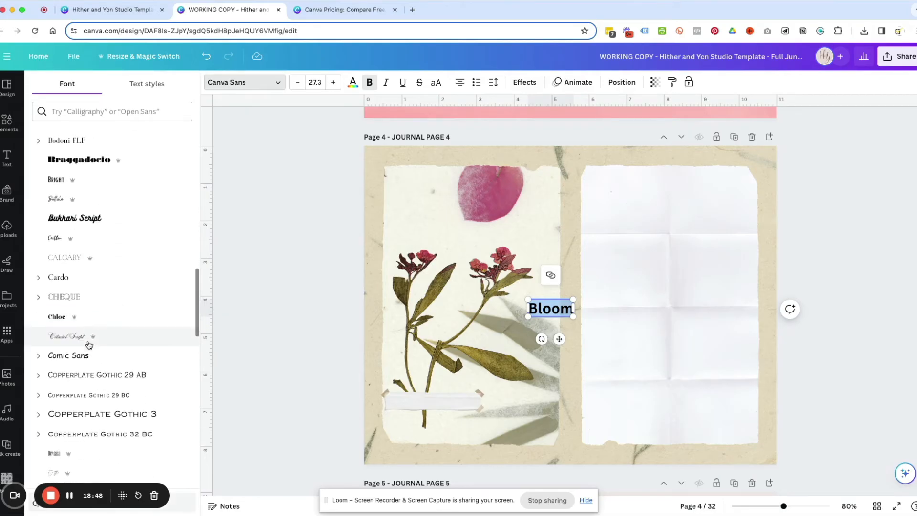
{"action": "left_click", "coordinate": [61, 279]}
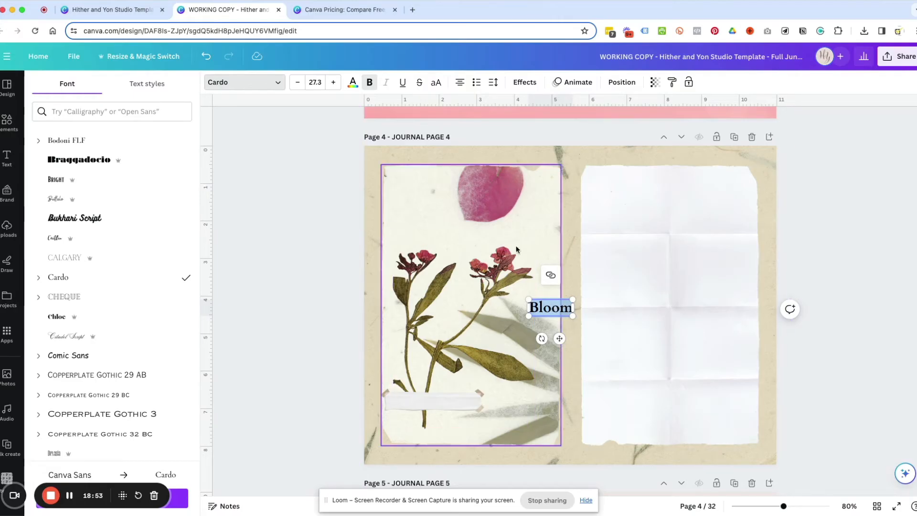
Step: Recolour the "Bloom" text with the muted olive-grey photo colour taken from the pink petal paper
{"action": "left_click", "coordinate": [354, 88]}
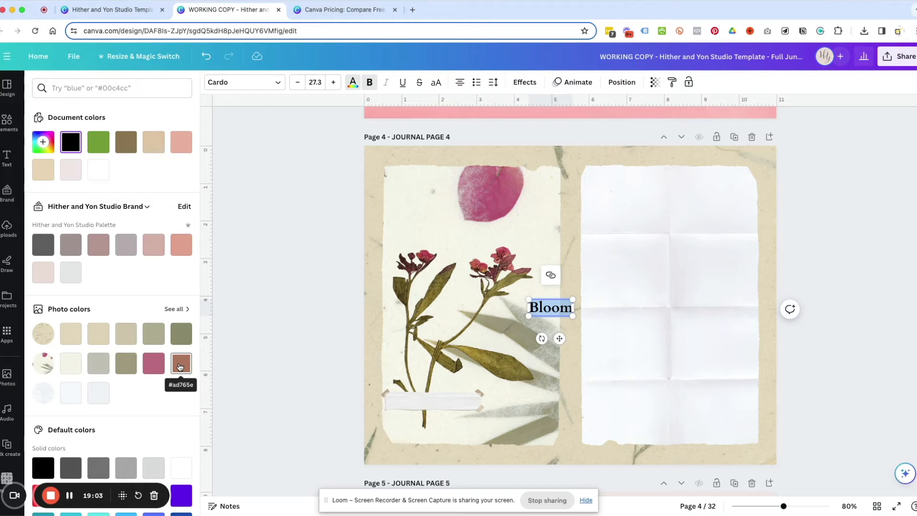
{"action": "left_click", "coordinate": [178, 309]}
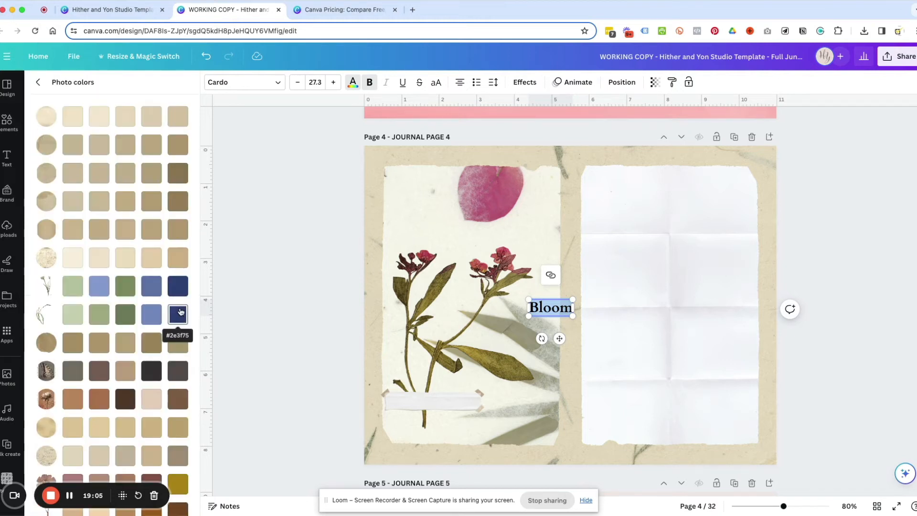
{"action": "left_click", "coordinate": [151, 370]}
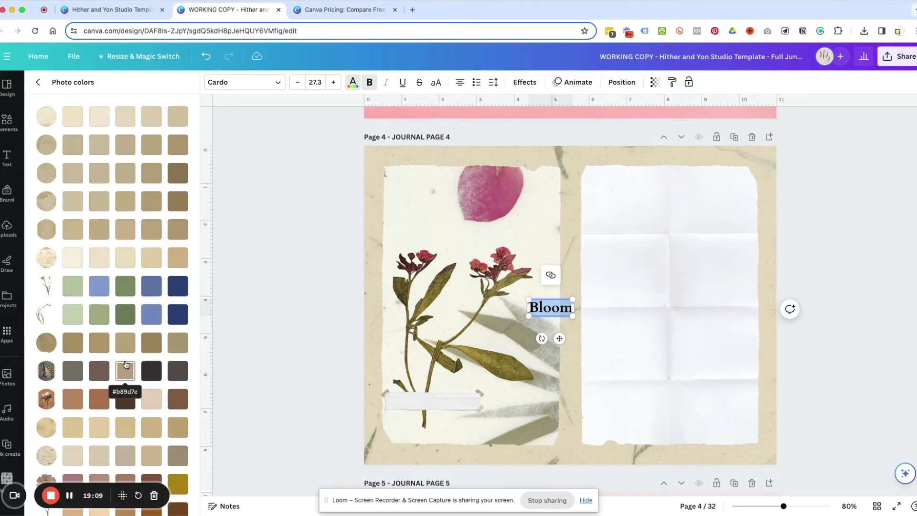
{"action": "scroll", "coordinate": [125, 364], "scroll_direction": "down", "scroll_amount": 6}
{"action": "scroll", "coordinate": [125, 363], "scroll_direction": "down", "scroll_amount": 2}
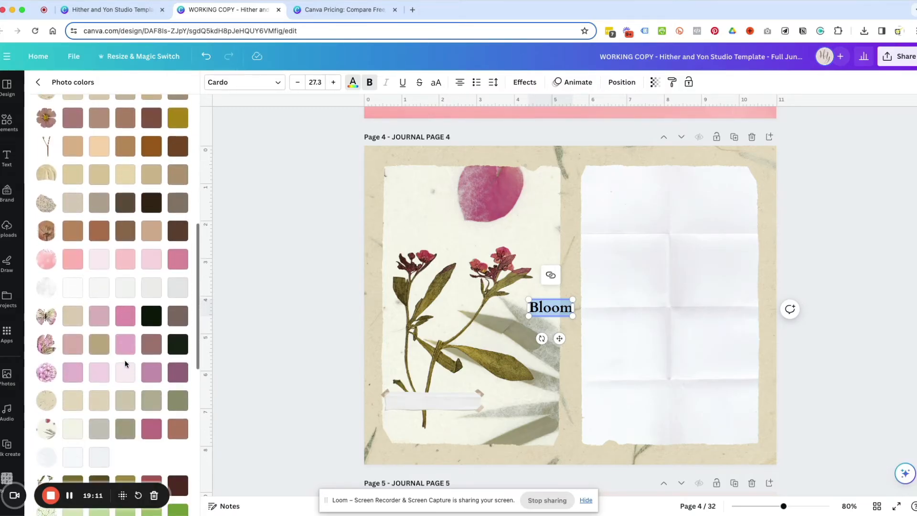
{"action": "scroll", "coordinate": [125, 364], "scroll_direction": "down", "scroll_amount": 5}
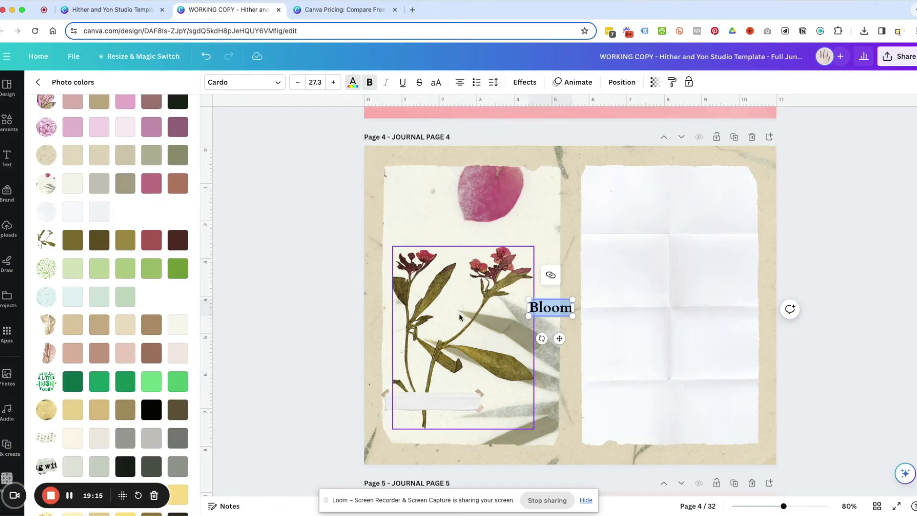
{"action": "left_click", "coordinate": [123, 186]}
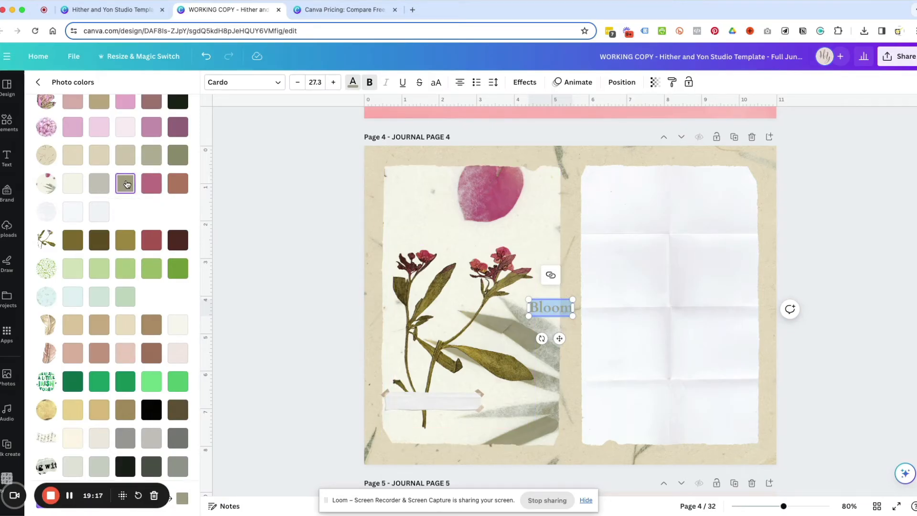
Step: Place "Bloom" on the white taped strip, enlarging the strip to about 3.2 wide by 0.8 high and adjusting the text's position on it
{"action": "left_click_drag", "start_coordinate": [559, 338], "coordinate": [427, 430]}
{"action": "left_click", "coordinate": [461, 410]}
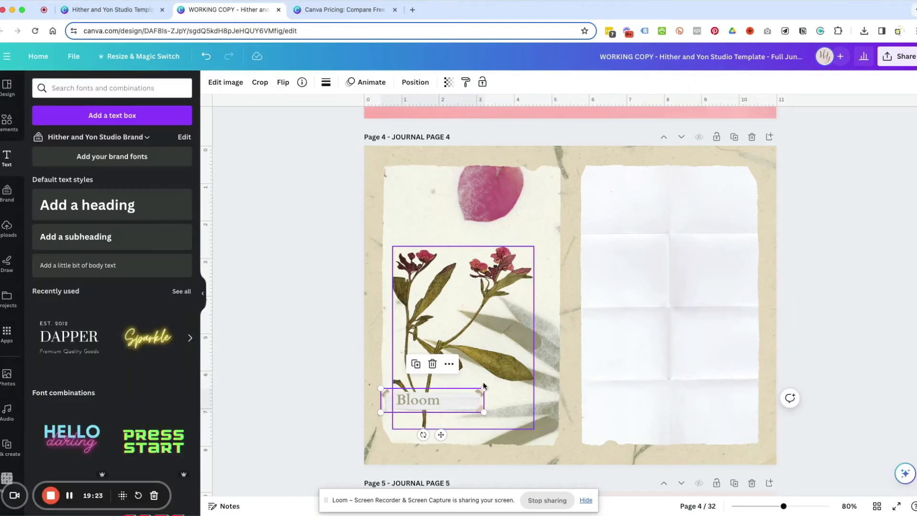
{"action": "left_click_drag", "start_coordinate": [483, 385], "coordinate": [502, 383]}
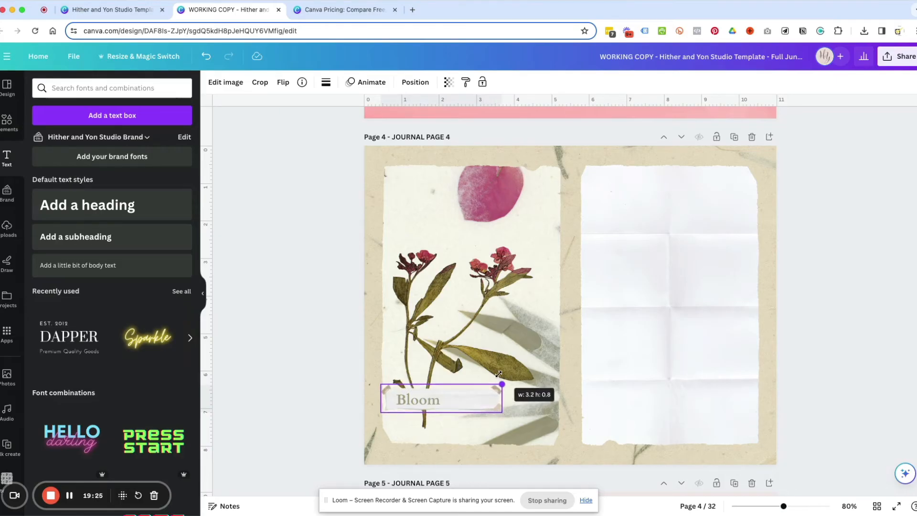
{"action": "left_click", "coordinate": [423, 399]}
{"action": "left_click_drag", "start_coordinate": [431, 400], "coordinate": [436, 403]}
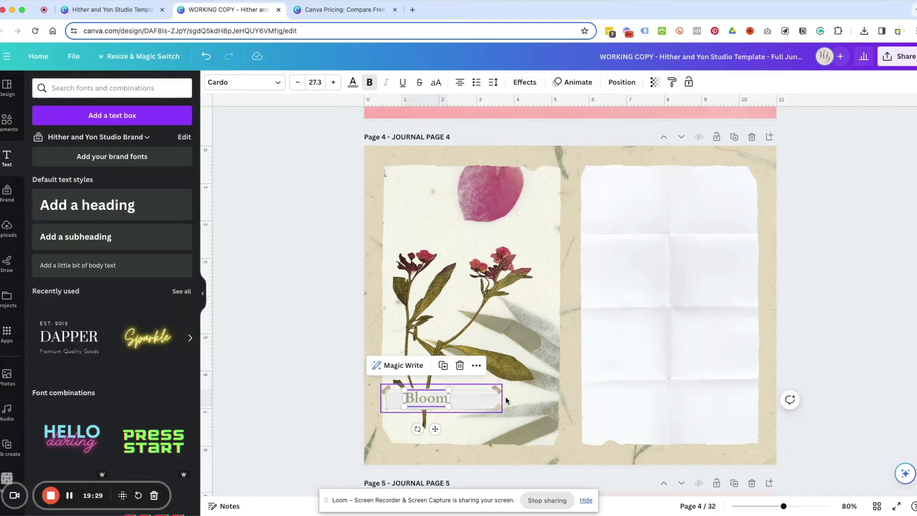
{"action": "left_click", "coordinate": [524, 382]}
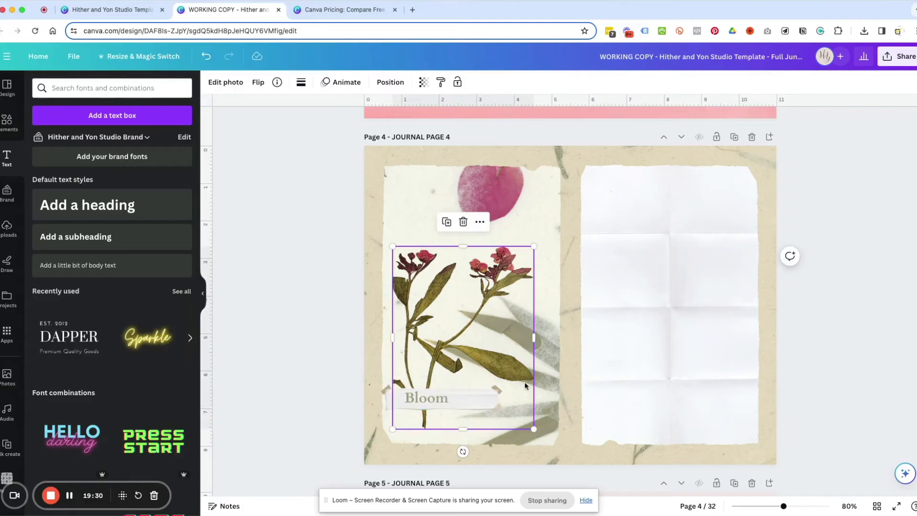
{"action": "left_click", "coordinate": [420, 398]}
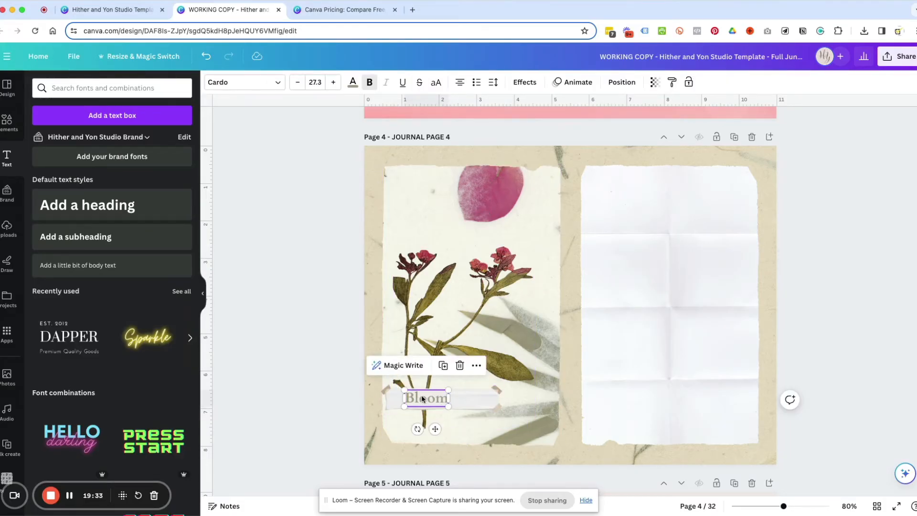
{"action": "left_click", "coordinate": [433, 409]}
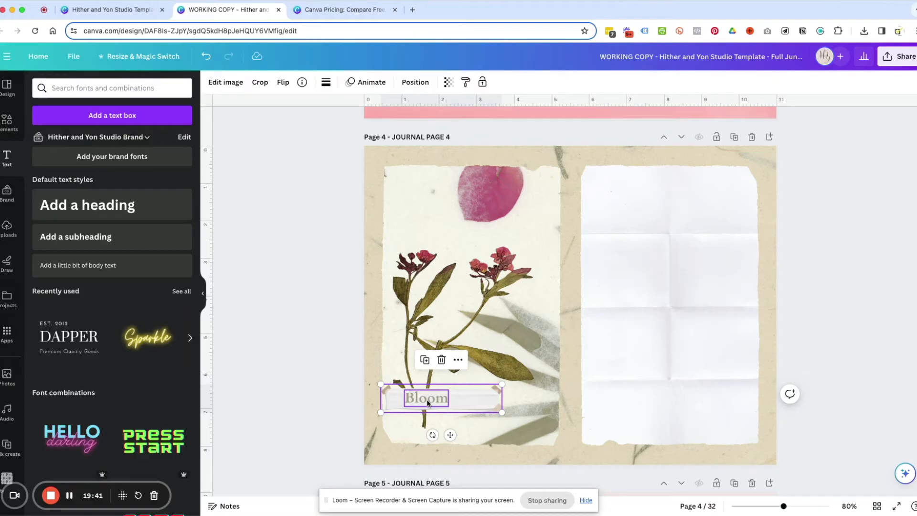
Step: Go to the side pockets on Page 10 and search the graphics for "pink background"
{"action": "scroll", "coordinate": [702, 348], "scroll_direction": "down", "scroll_amount": 10}
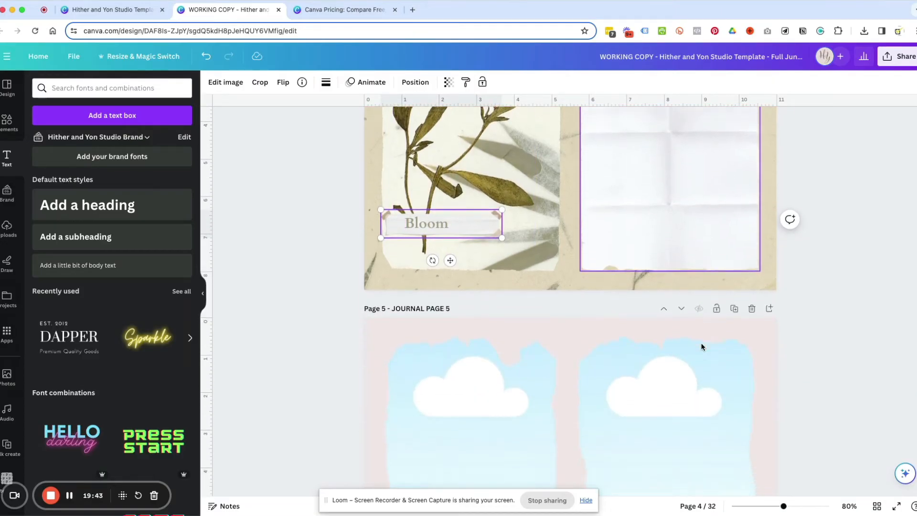
{"action": "scroll", "coordinate": [702, 346], "scroll_direction": "down", "scroll_amount": 20}
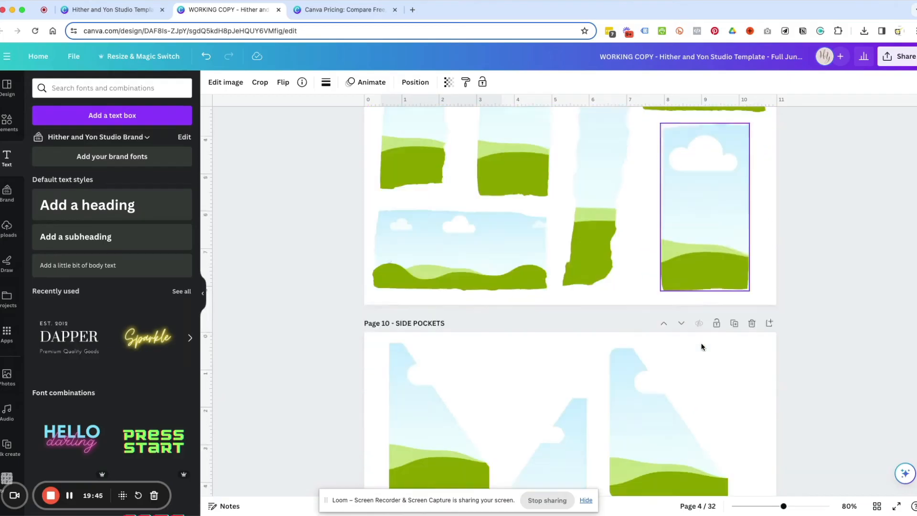
{"action": "scroll", "coordinate": [702, 346], "scroll_direction": "down", "scroll_amount": 2}
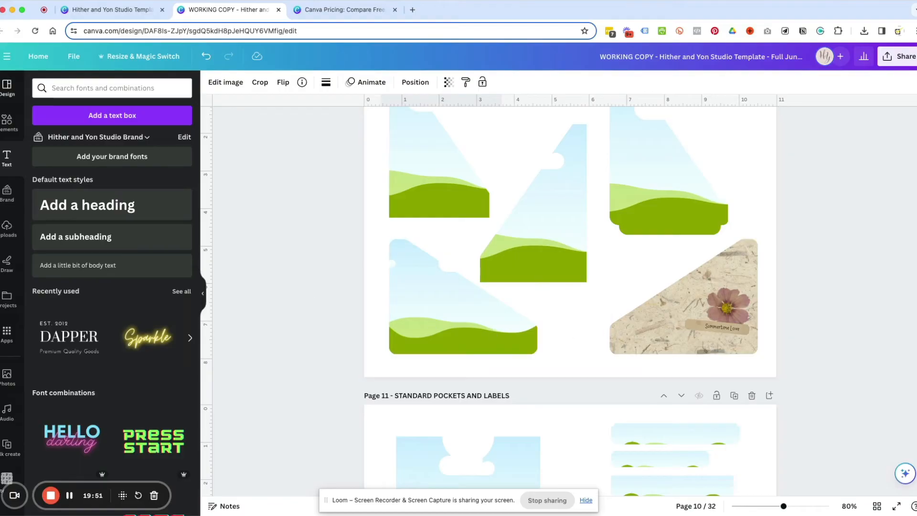
{"action": "left_click", "coordinate": [3, 122]}
{"action": "left_click", "coordinate": [38, 80]}
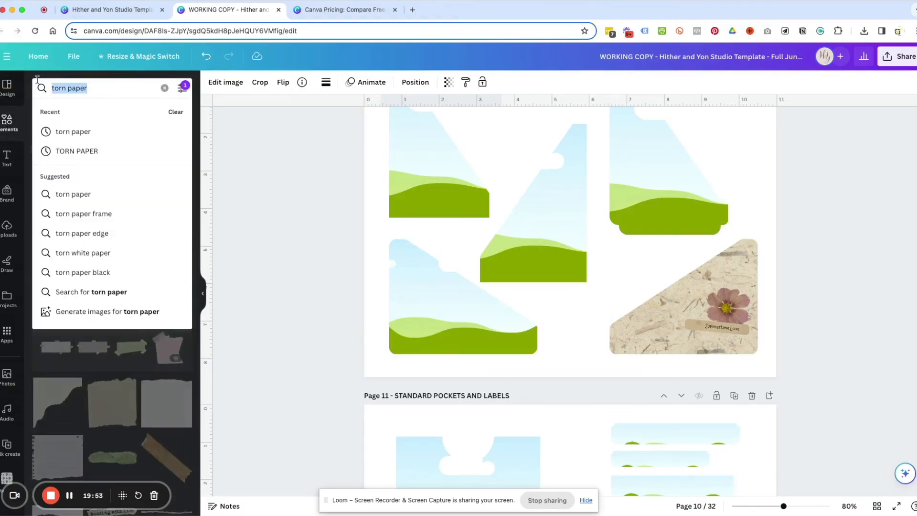
{"action": "type", "text": "pink background"}
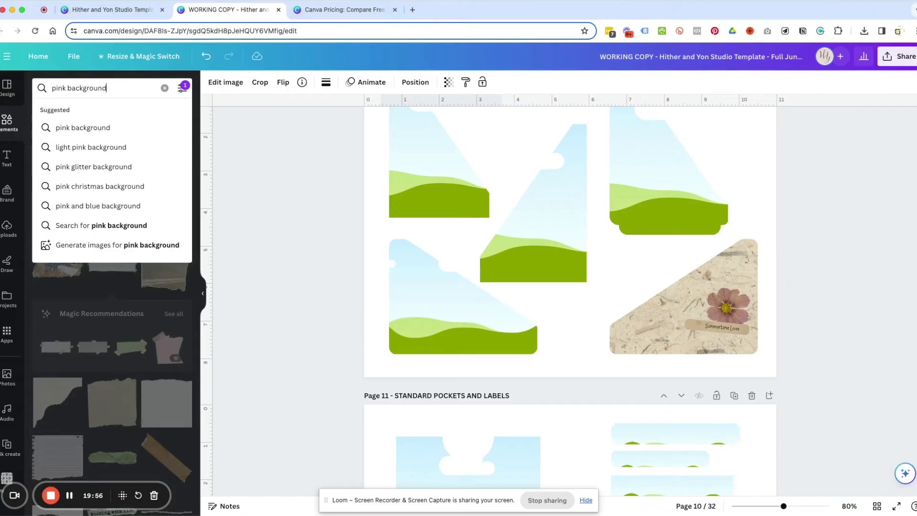
{"action": "key", "text": "Return"}
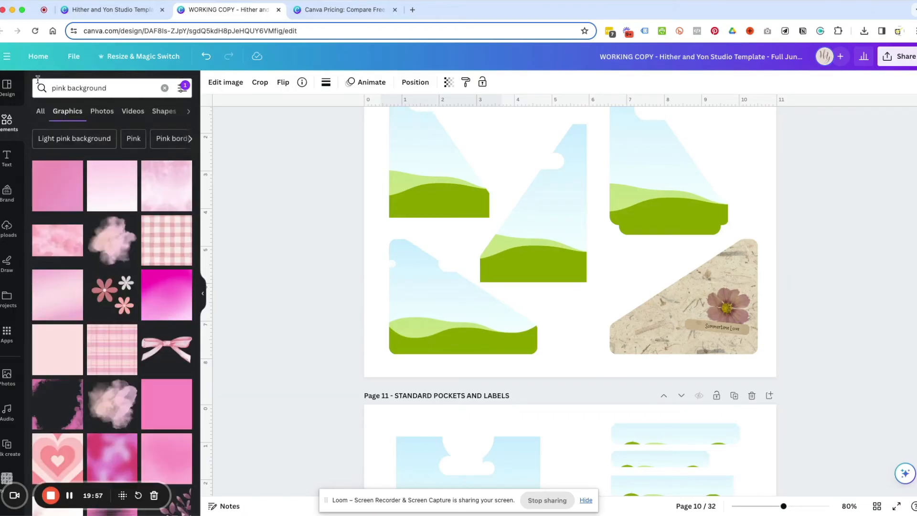
Step: Try the pale pink floral background and the blurred magenta background in the lower-left side pocket on Page 10
{"action": "scroll", "coordinate": [91, 259], "scroll_direction": "down", "scroll_amount": 5}
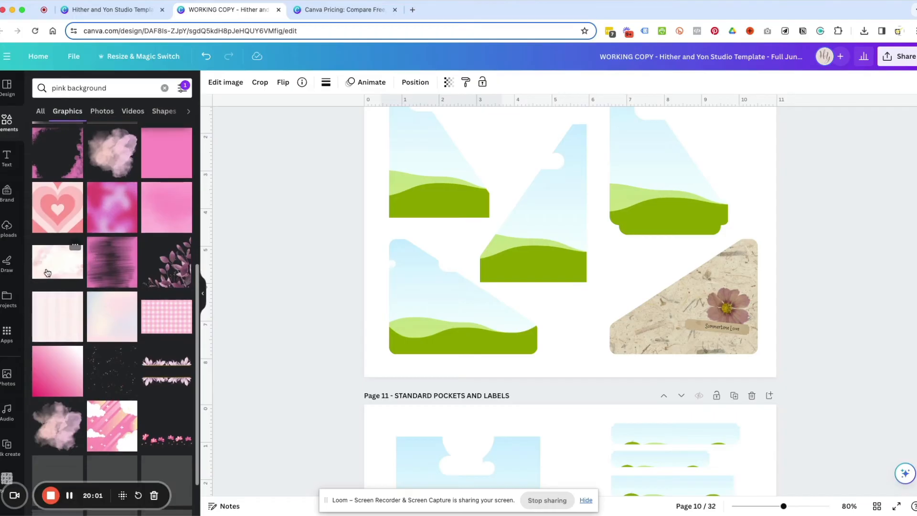
{"action": "left_click_drag", "start_coordinate": [46, 272], "coordinate": [435, 308]}
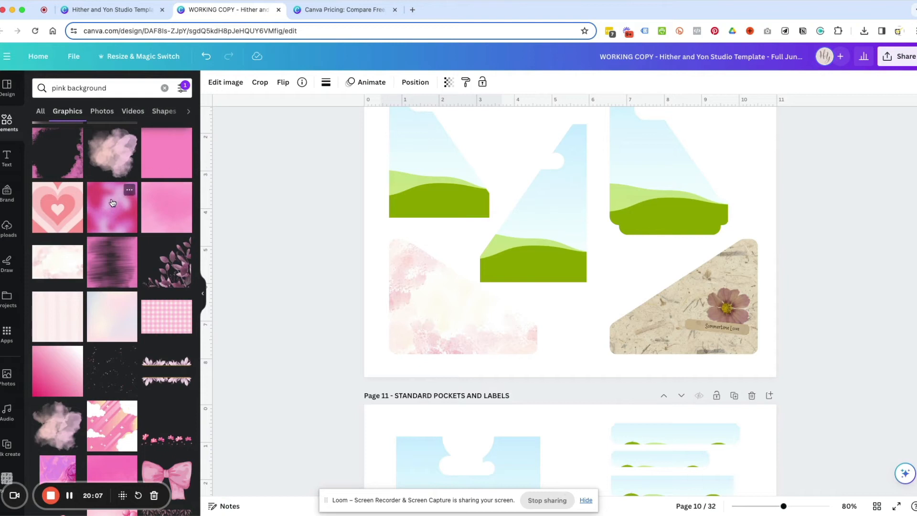
{"action": "left_click_drag", "start_coordinate": [114, 214], "coordinate": [440, 340]}
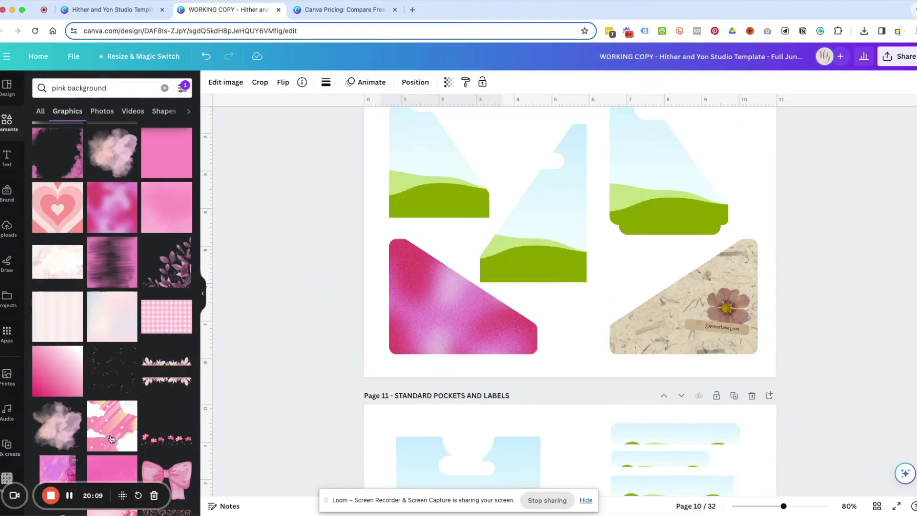
{"action": "mouse_move", "coordinate": [113, 422]}
{"action": "left_mouse_down"}
{"action": "mouse_move", "coordinate": [328, 377]}
{"action": "mouse_move", "coordinate": [429, 305]}
{"action": "mouse_move", "coordinate": [399, 286]}
{"action": "mouse_move", "coordinate": [65, 416]}
{"action": "mouse_move", "coordinate": [116, 426]}
{"action": "left_mouse_up"}
Step: Fill the lower-left side pocket on Page 10 with the pink pattern of scattered dark pink flowers
{"action": "scroll", "coordinate": [116, 427], "scroll_direction": "down", "scroll_amount": 6}
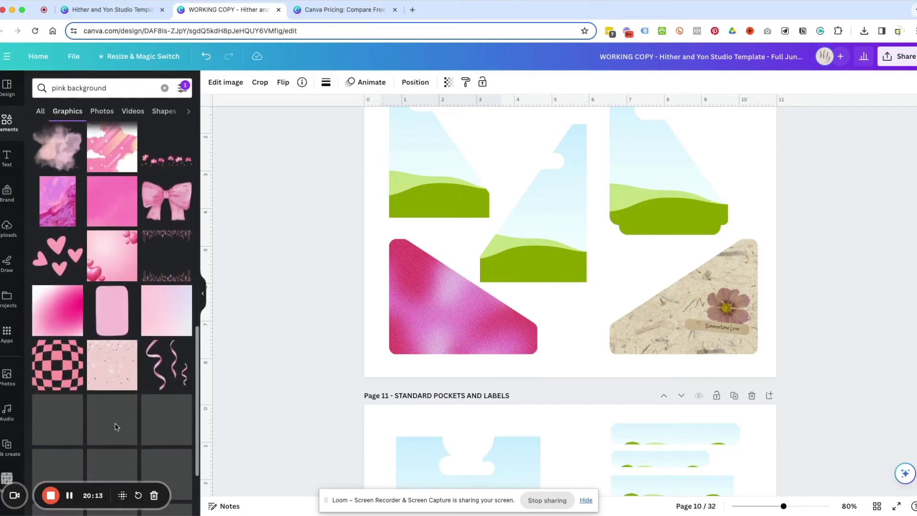
{"action": "scroll", "coordinate": [96, 337], "scroll_direction": "down", "scroll_amount": 7}
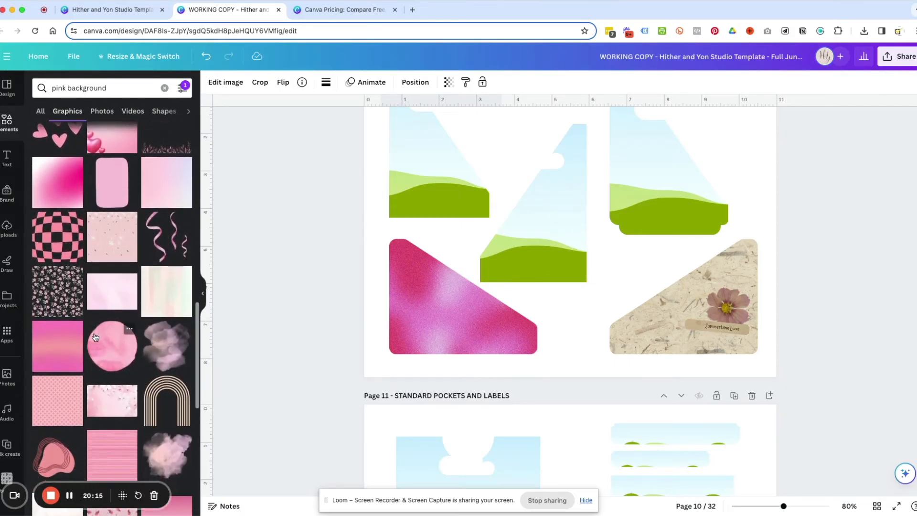
{"action": "left_click_drag", "start_coordinate": [106, 299], "coordinate": [446, 322]}
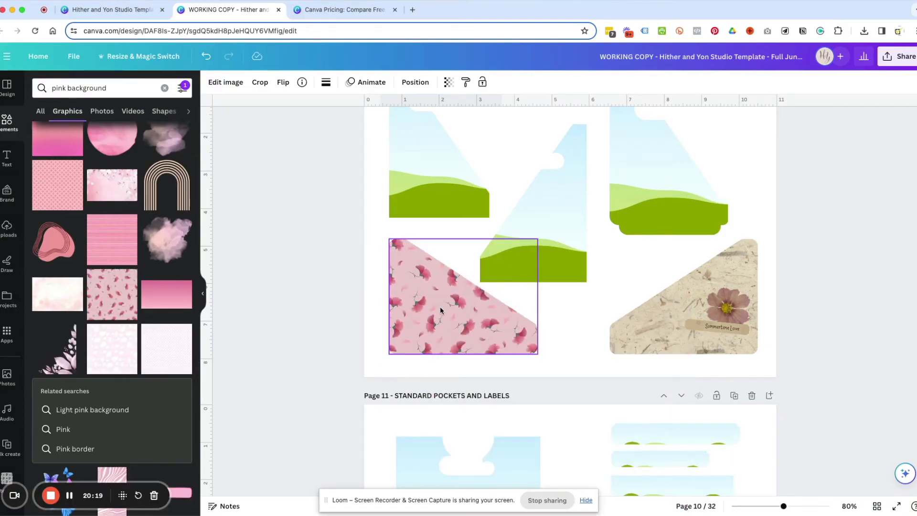
Step: Search the graphics for "white rose" and fully lock the pink flower-patterned side pocket
{"action": "left_click", "coordinate": [34, 87]}
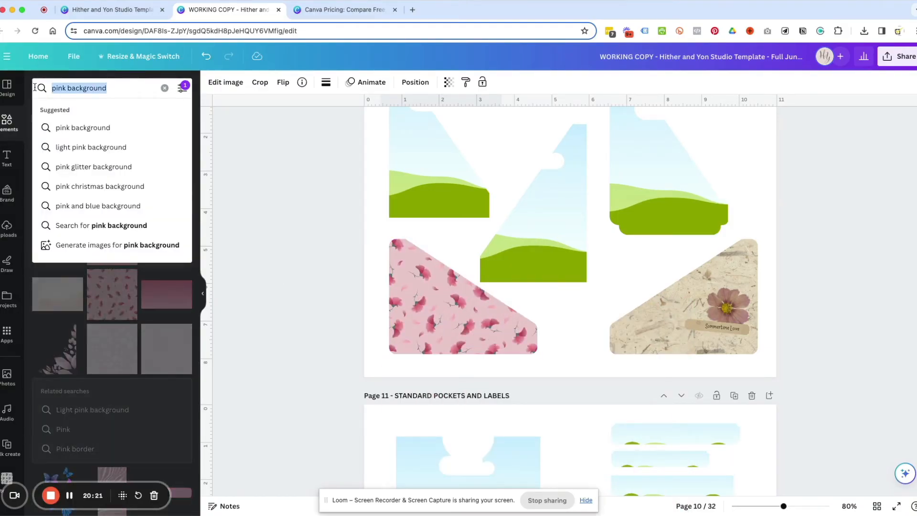
{"action": "type", "text": "white rose"}
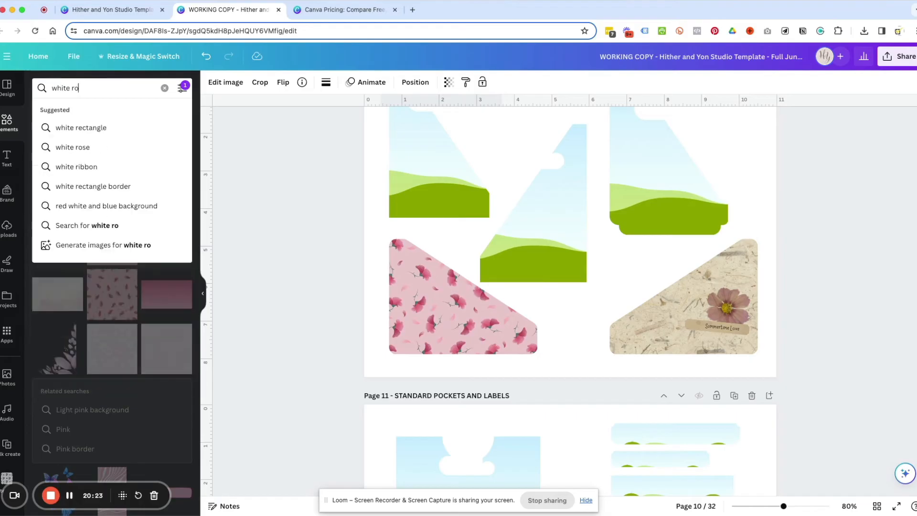
{"action": "key", "text": "Return"}
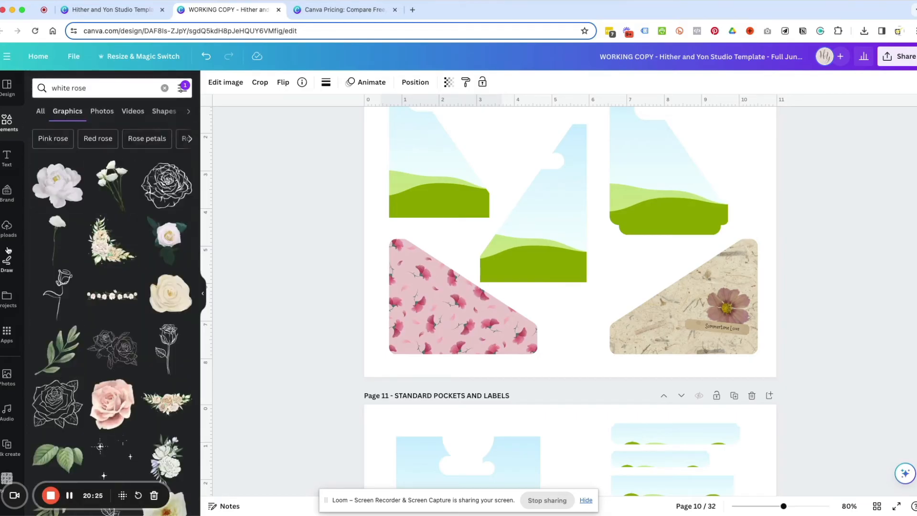
{"action": "left_click", "coordinate": [437, 333]}
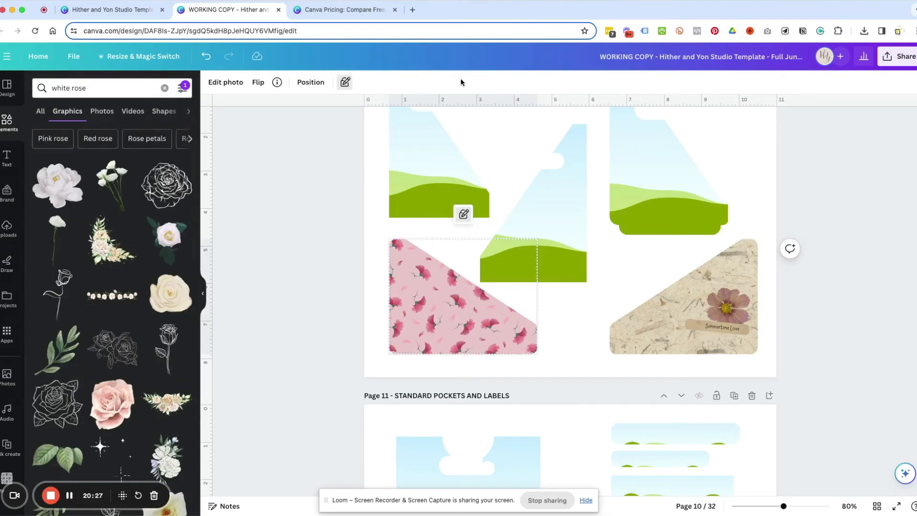
{"action": "left_click", "coordinate": [344, 84]}
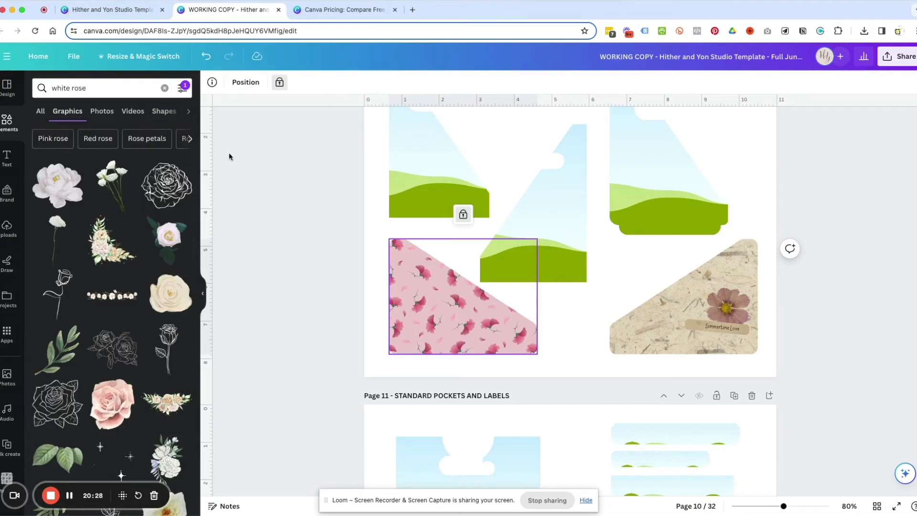
Step: Add the large white bloom with a yellow centre, shrink it to about 2.1 wide and place it in the pink pocket's lower-left corner
{"action": "left_click", "coordinate": [56, 186]}
{"action": "left_click_drag", "start_coordinate": [549, 215], "coordinate": [445, 311]}
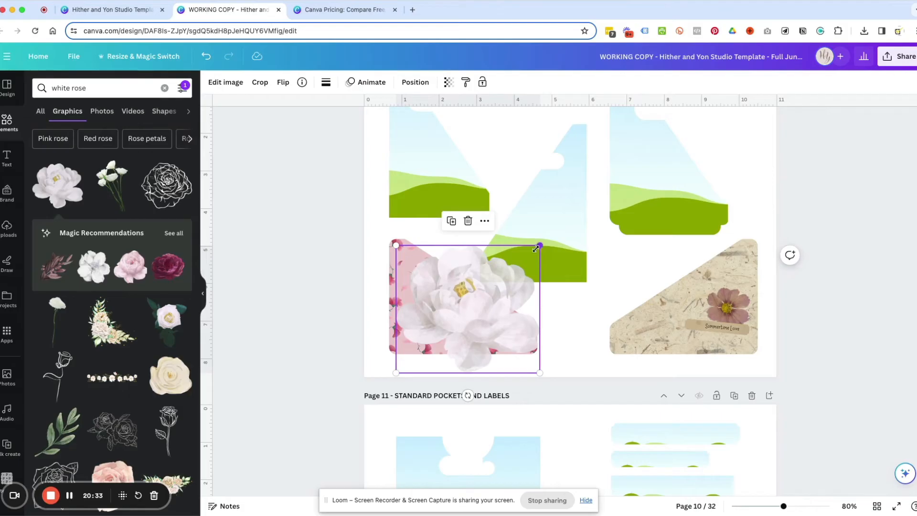
{"action": "left_click_drag", "start_coordinate": [536, 249], "coordinate": [475, 297]}
{"action": "left_click_drag", "start_coordinate": [433, 334], "coordinate": [427, 313]}
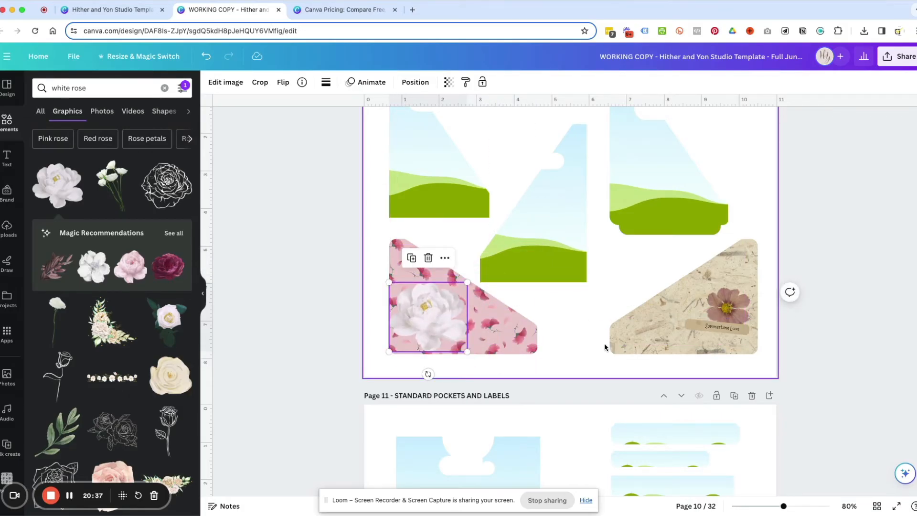
{"action": "left_click", "coordinate": [571, 323]}
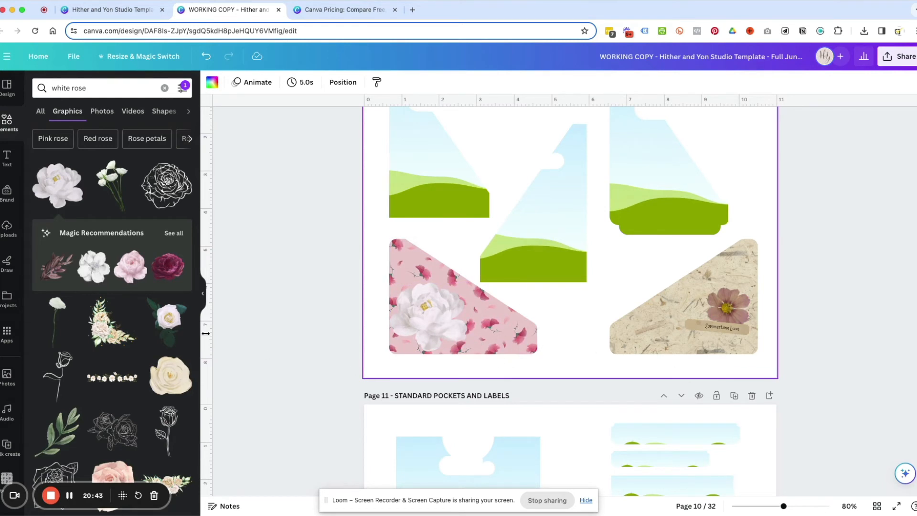
Step: Search for "blue background" and fill the large notched pocket on Page 11 with the mottled dark blue watercolor graphic
{"action": "scroll", "coordinate": [726, 372], "scroll_direction": "down", "scroll_amount": 3}
{"action": "scroll", "coordinate": [115, 311], "scroll_direction": "down", "scroll_amount": 5}
{"action": "scroll", "coordinate": [450, 364], "scroll_direction": "down", "scroll_amount": 3}
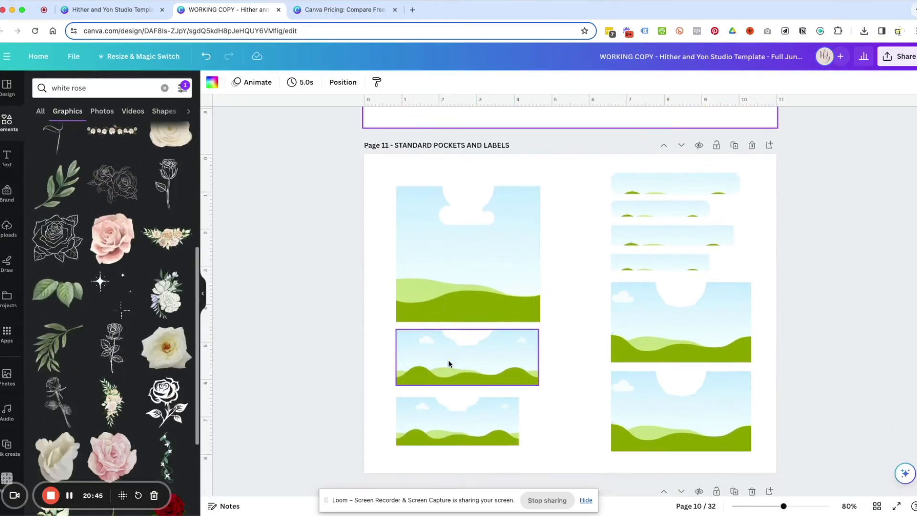
{"action": "left_click", "coordinate": [36, 86]}
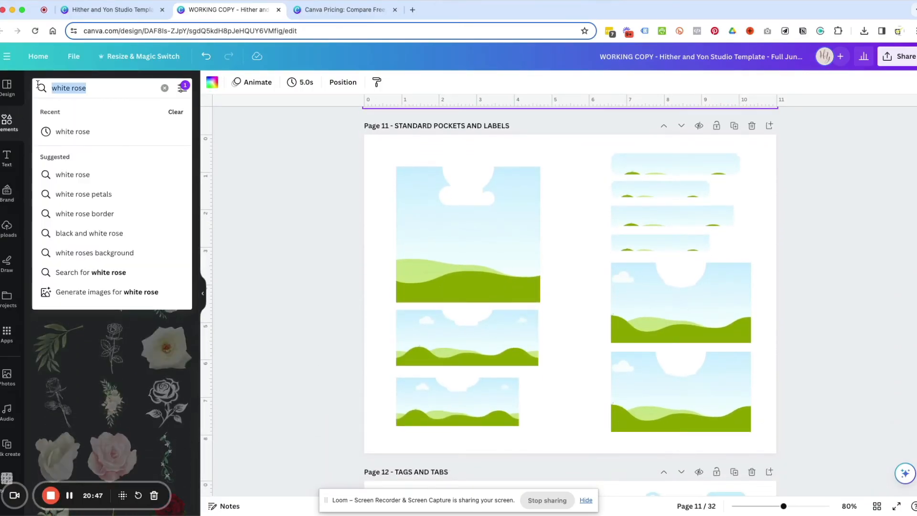
{"action": "key", "text": "BackSpace"}
{"action": "type", "text": "pink background"}
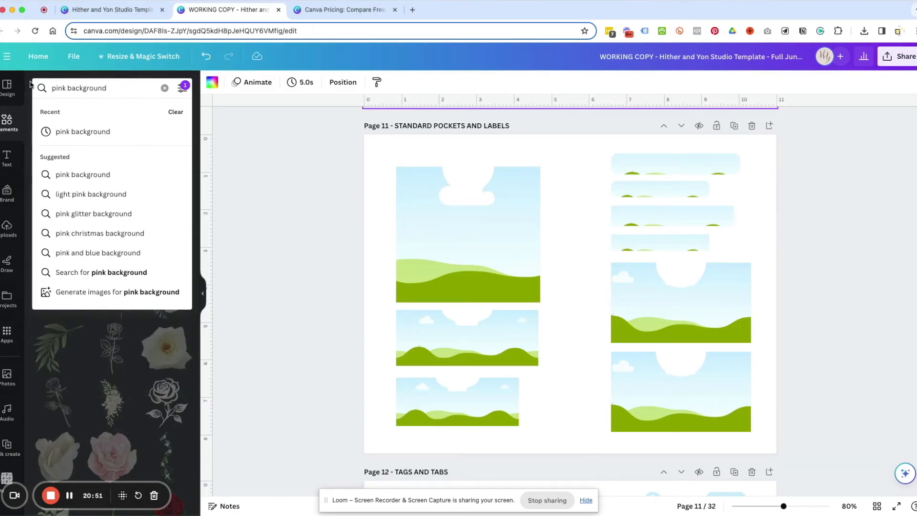
{"action": "double_click", "coordinate": [54, 89]}
{"action": "type", "text": "blue"}
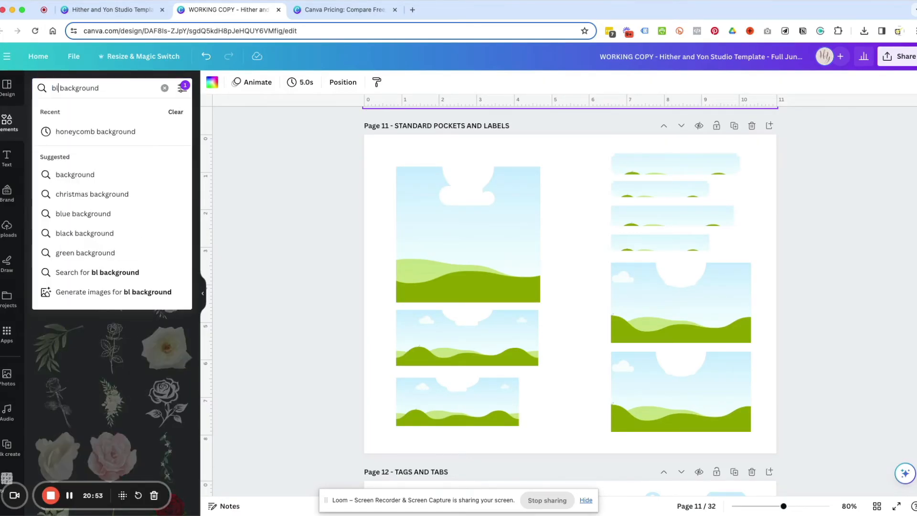
{"action": "key", "text": "Return"}
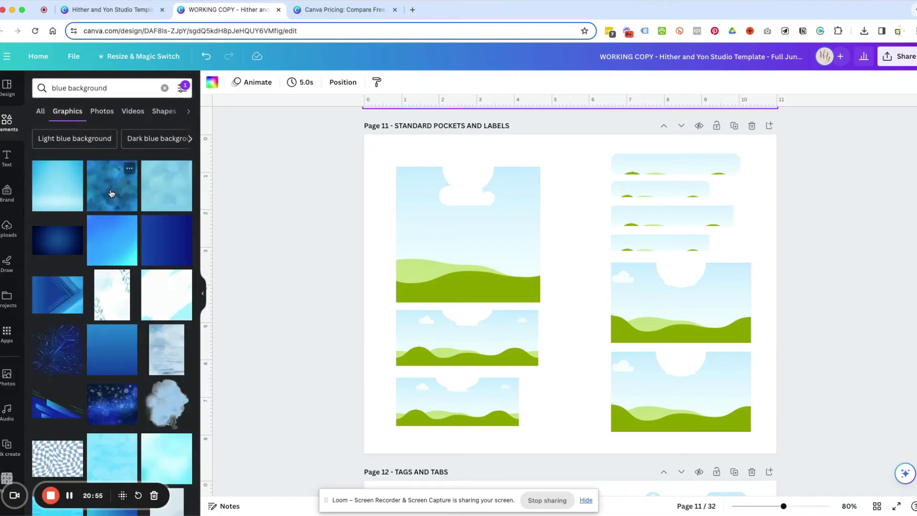
{"action": "left_click_drag", "start_coordinate": [107, 191], "coordinate": [462, 250]}
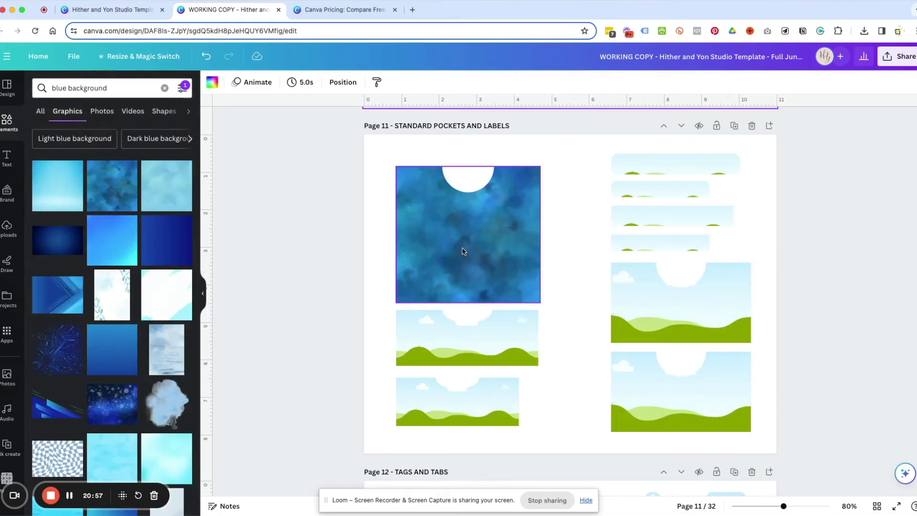
Step: Search the graphics for "watercolor bird", check the search filters and look through the results for a suitable bird or nest
{"action": "triple_click", "coordinate": [105, 88]}
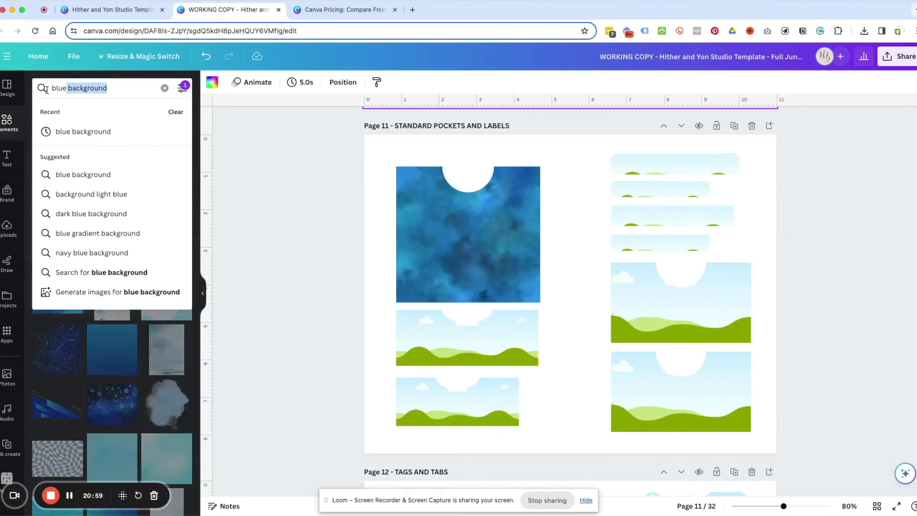
{"action": "type", "text": "waterco"}
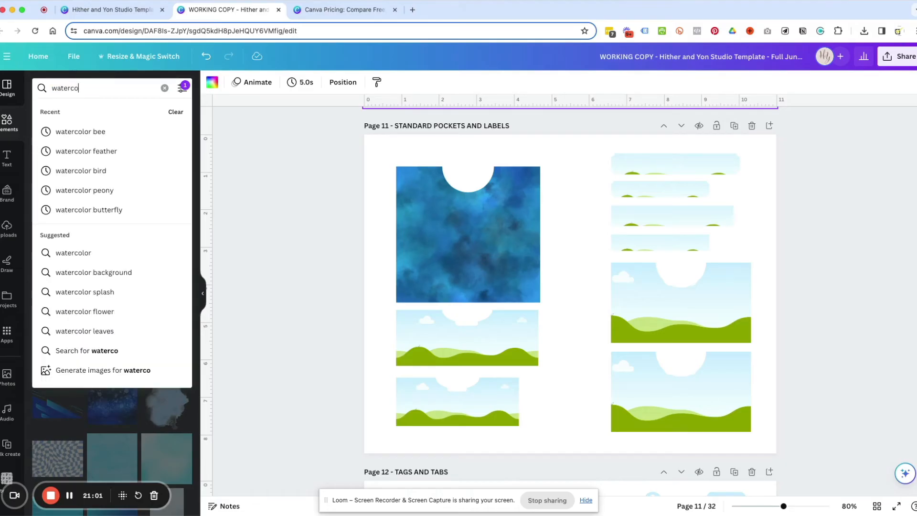
{"action": "type", "text": "lor bird"}
{"action": "key", "text": "Return"}
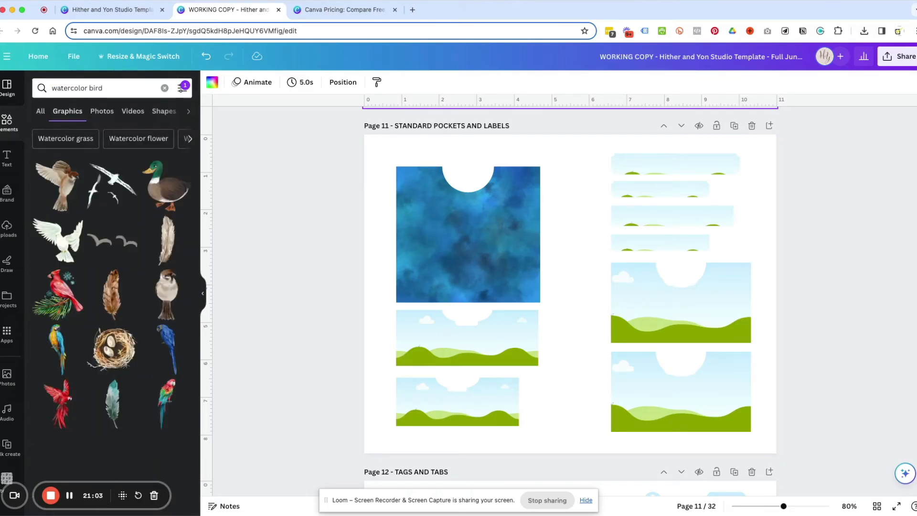
{"action": "left_click", "coordinate": [182, 88]}
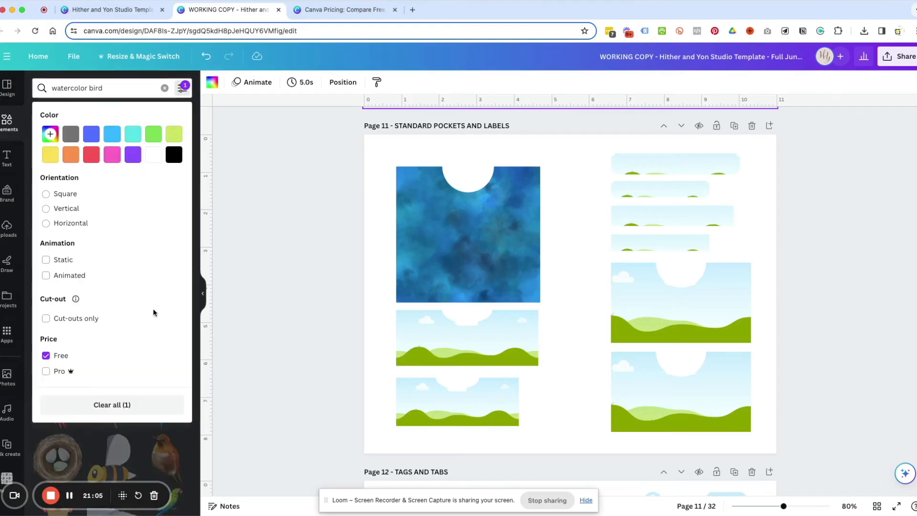
{"action": "left_click", "coordinate": [128, 88]}
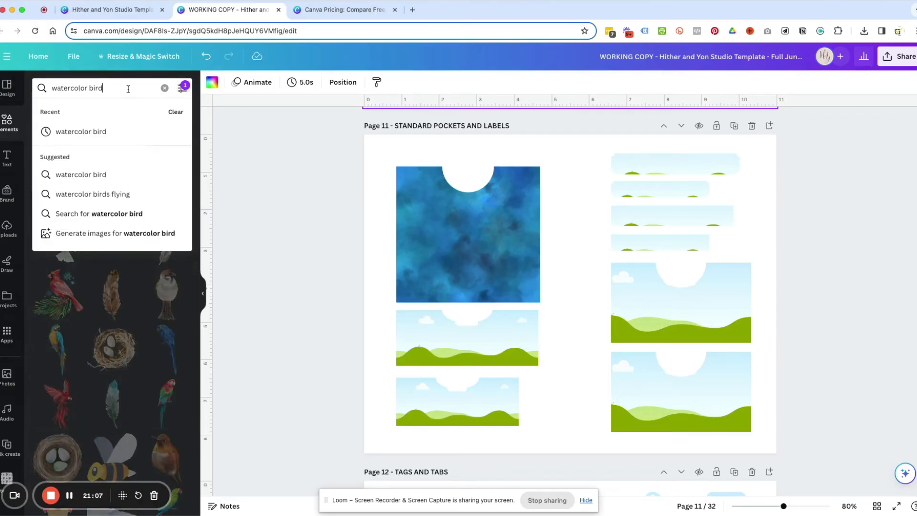
{"action": "left_click", "coordinate": [158, 304]}
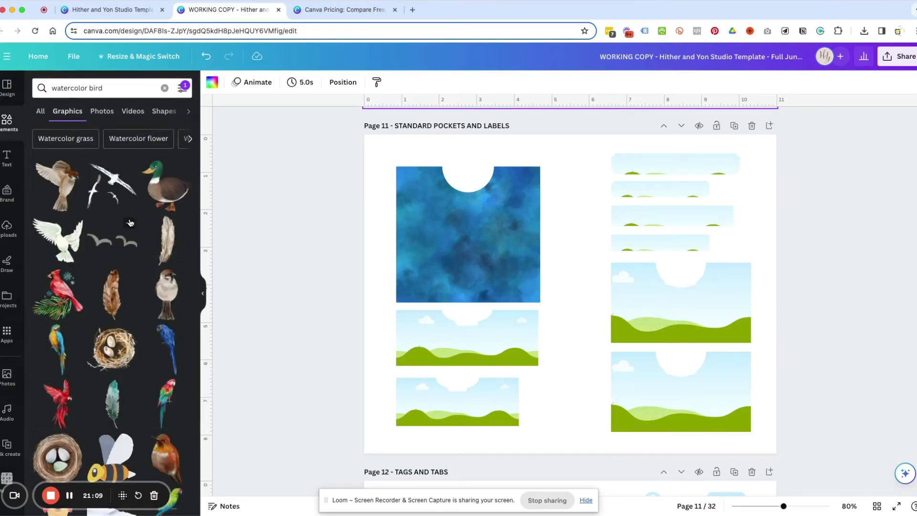
{"action": "scroll", "coordinate": [131, 222], "scroll_direction": "down", "scroll_amount": 6}
{"action": "scroll", "coordinate": [130, 222], "scroll_direction": "down", "scroll_amount": 5}
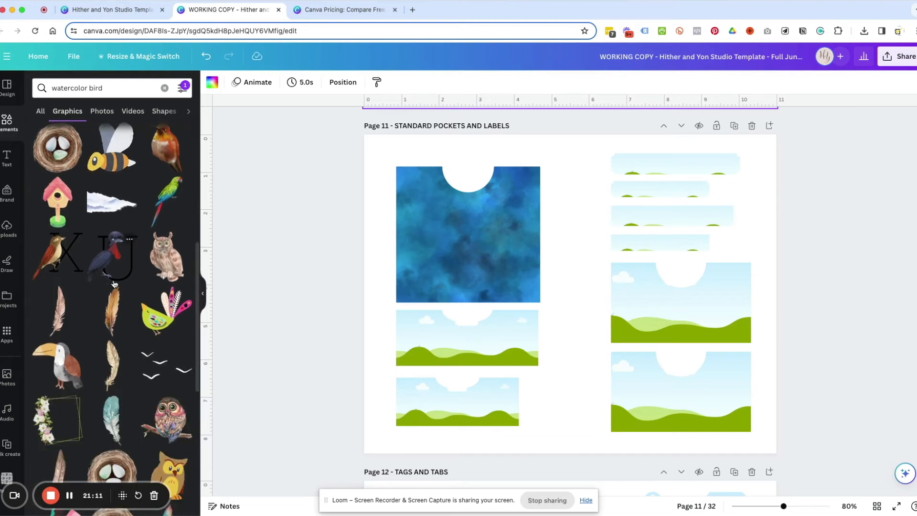
{"action": "scroll", "coordinate": [114, 285], "scroll_direction": "down", "scroll_amount": 1}
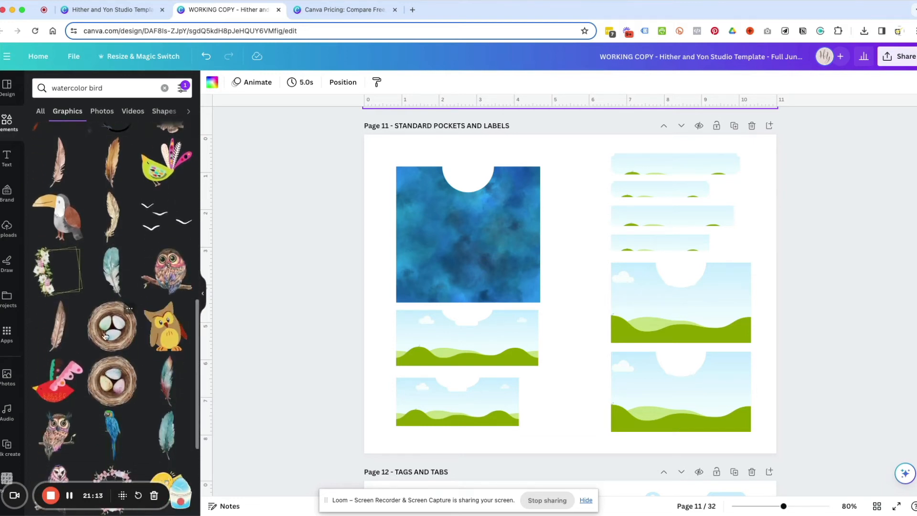
Step: Lock the large notched pocket with the dark blue watercolor background on Page 11
{"action": "left_click", "coordinate": [474, 256]}
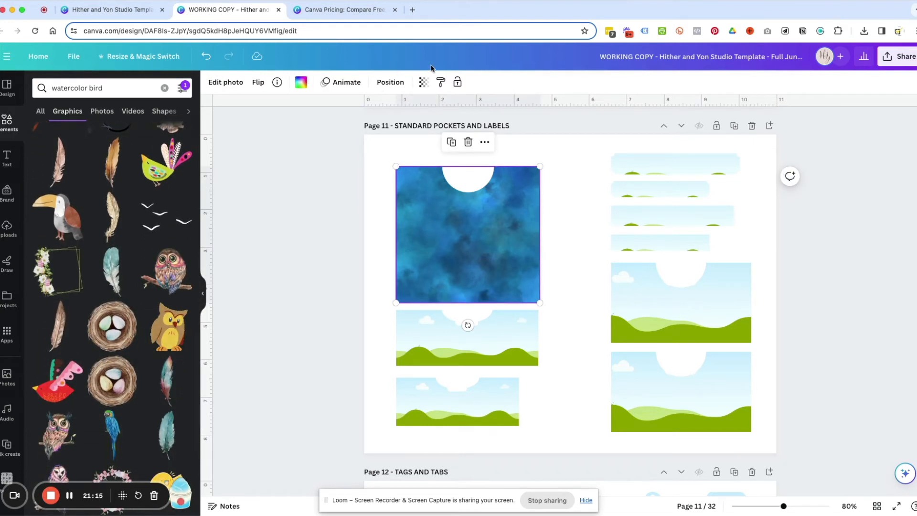
{"action": "left_click", "coordinate": [345, 82]}
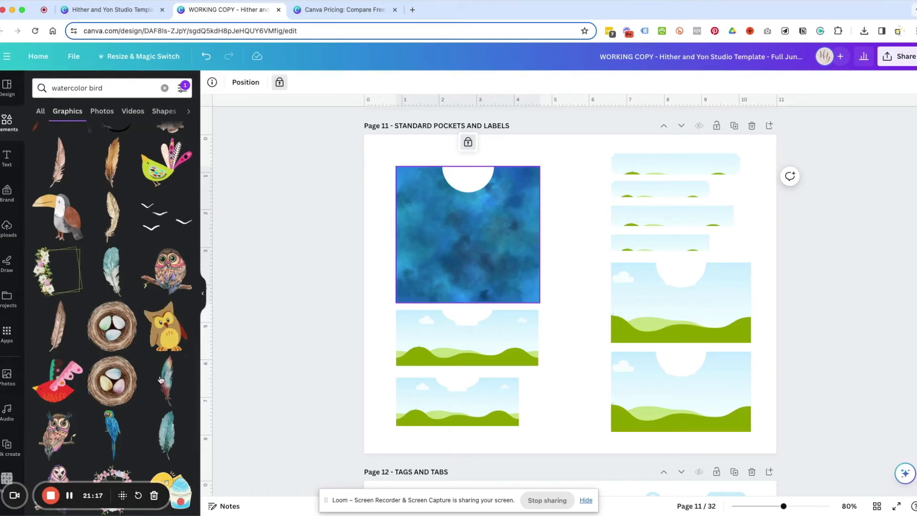
Step: Try the nest graphic with yellow, blue and pink eggs at about 2.2 wide on the blue pocket, and delete it
{"action": "left_click", "coordinate": [115, 384]}
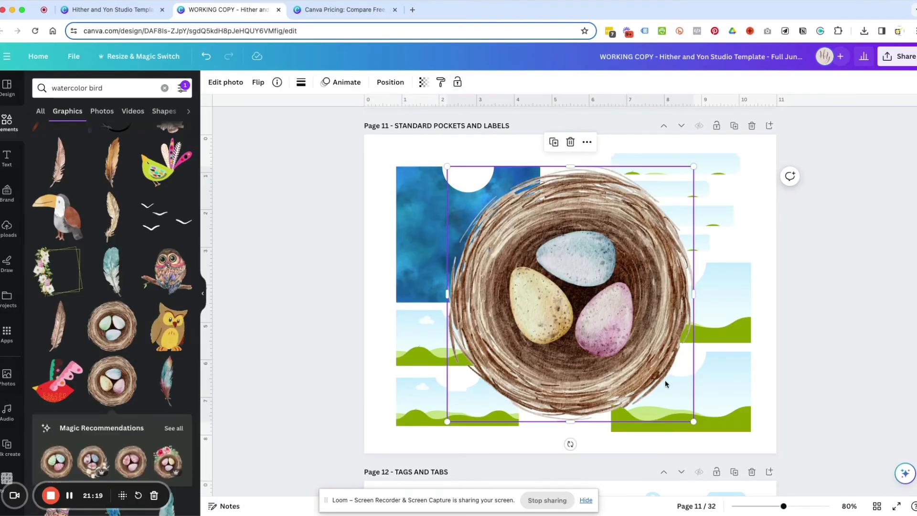
{"action": "left_click_drag", "start_coordinate": [694, 421], "coordinate": [528, 267]}
{"action": "left_click_drag", "start_coordinate": [489, 233], "coordinate": [444, 274]}
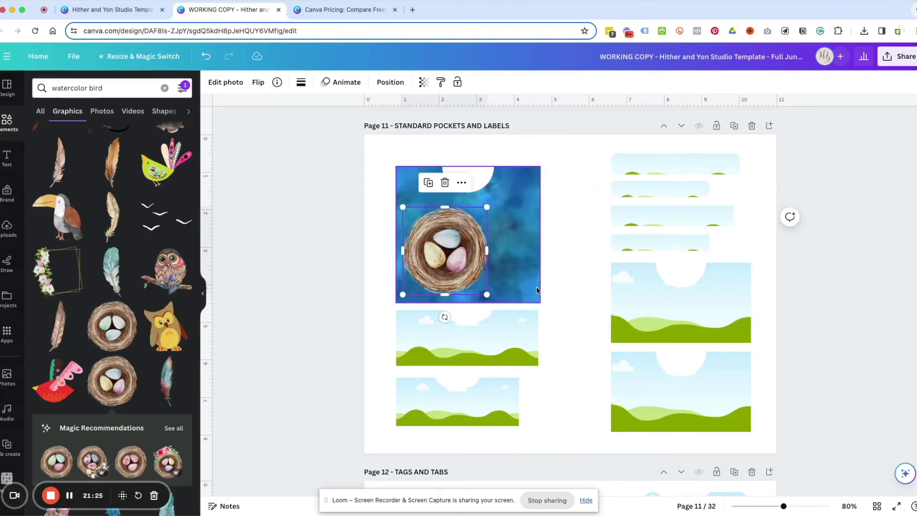
{"action": "key", "text": "Delete"}
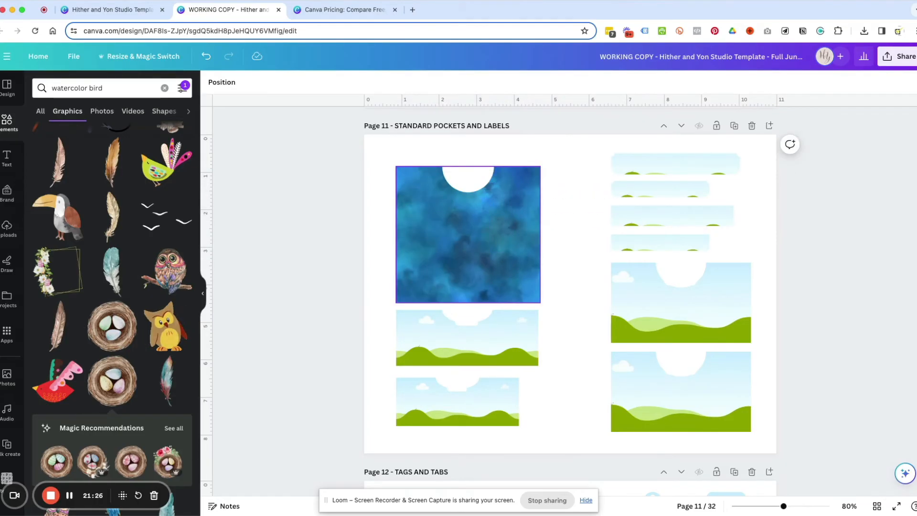
Step: Try the slim brown feather graphic on the blue pocket, shrinking and repositioning it, and delete it
{"action": "left_click", "coordinate": [68, 331]}
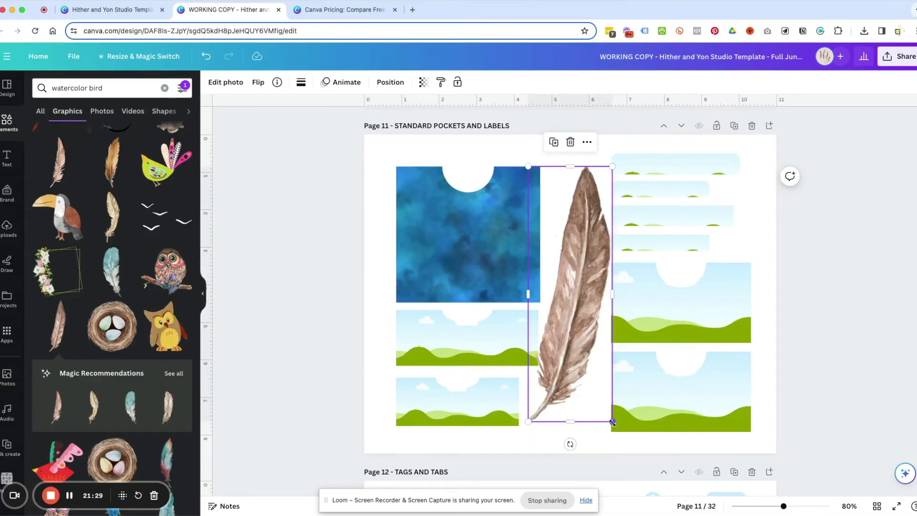
{"action": "left_click_drag", "start_coordinate": [612, 422], "coordinate": [577, 313]}
{"action": "left_click_drag", "start_coordinate": [549, 267], "coordinate": [501, 268]}
{"action": "left_click_drag", "start_coordinate": [529, 310], "coordinate": [515, 270]}
{"action": "left_click_drag", "start_coordinate": [496, 242], "coordinate": [508, 253]}
{"action": "key", "text": "Delete"}
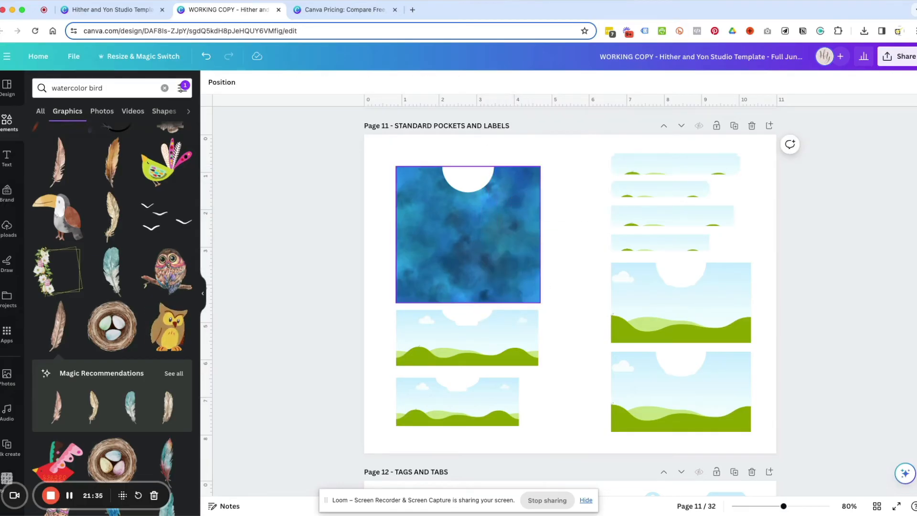
Step: Look further through the bird results, try the brown and teal feather on Page 11, and delete it
{"action": "scroll", "coordinate": [122, 256], "scroll_direction": "down", "scroll_amount": 6}
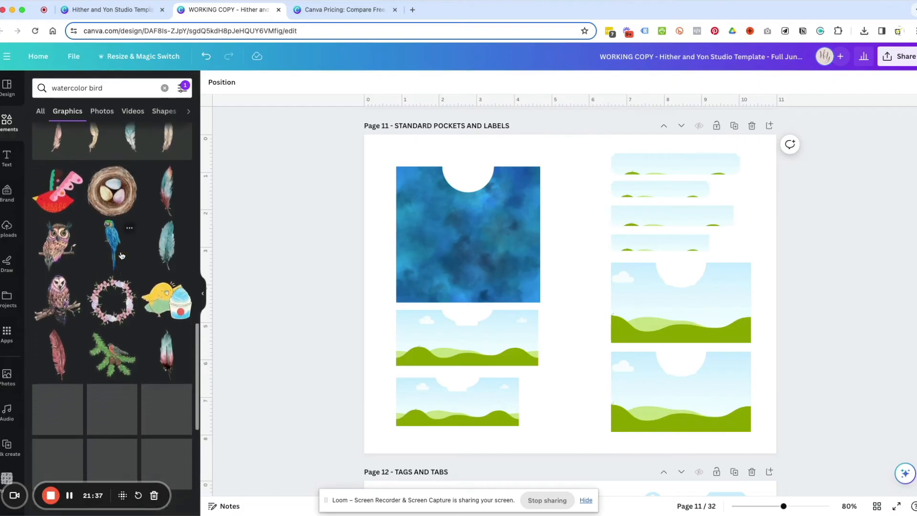
{"action": "scroll", "coordinate": [122, 255], "scroll_direction": "down", "scroll_amount": 1}
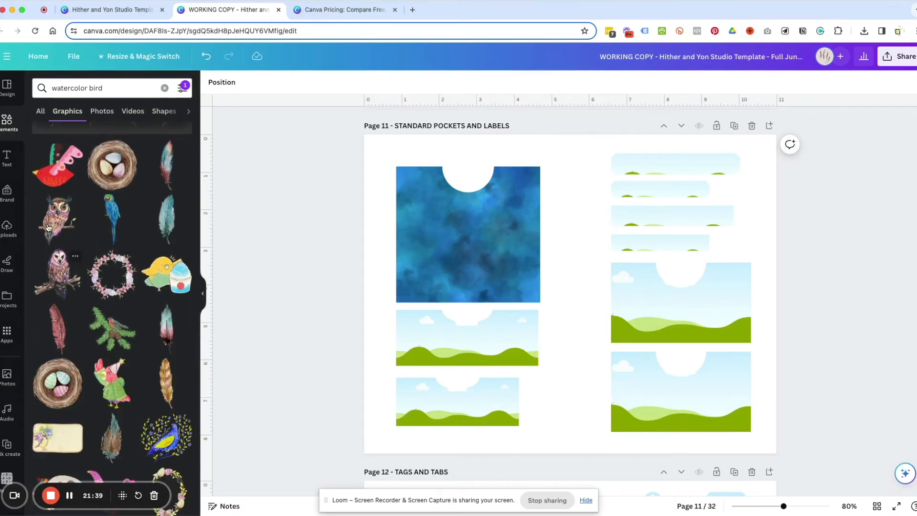
{"action": "scroll", "coordinate": [111, 273], "scroll_direction": "down", "scroll_amount": 3}
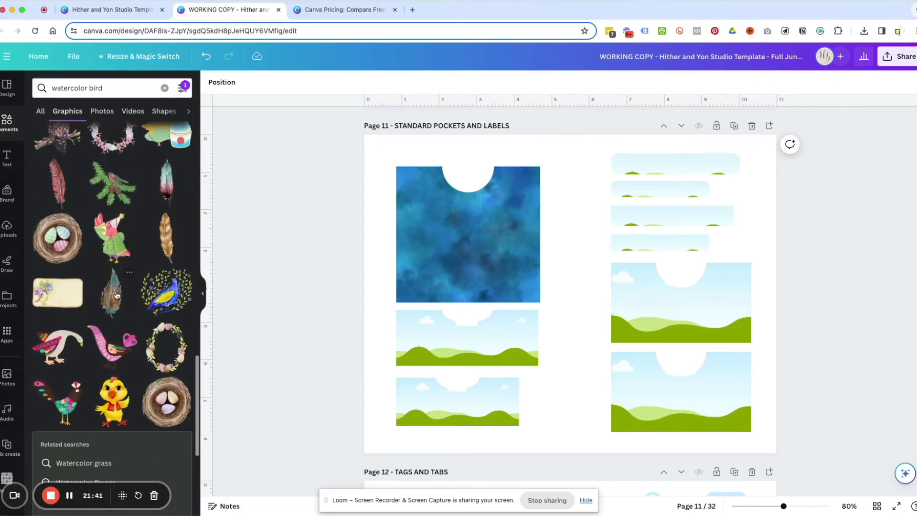
{"action": "left_click", "coordinate": [115, 294]}
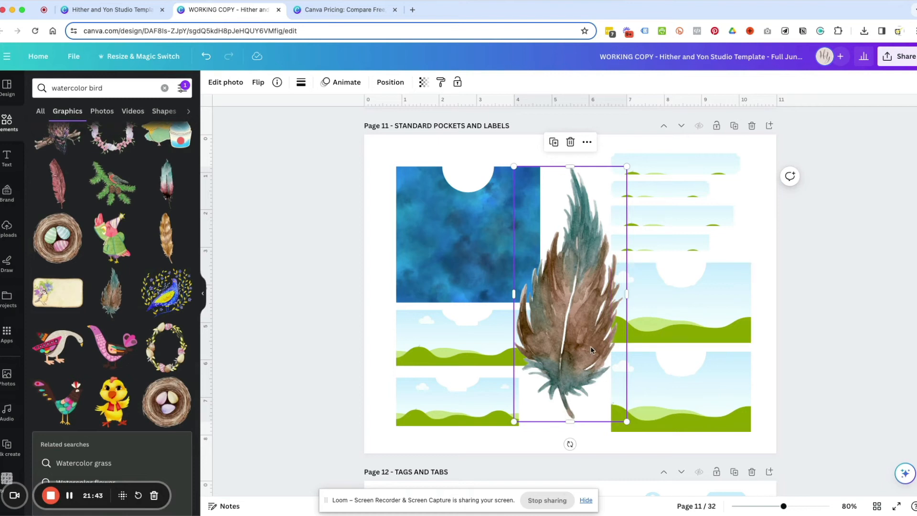
{"action": "key", "text": "Delete"}
Step: Duplicate the Page 12 Tags and Tabs page
{"action": "scroll", "coordinate": [590, 348], "scroll_direction": "down", "scroll_amount": 1}
{"action": "scroll", "coordinate": [172, 341], "scroll_direction": "down", "scroll_amount": 3}
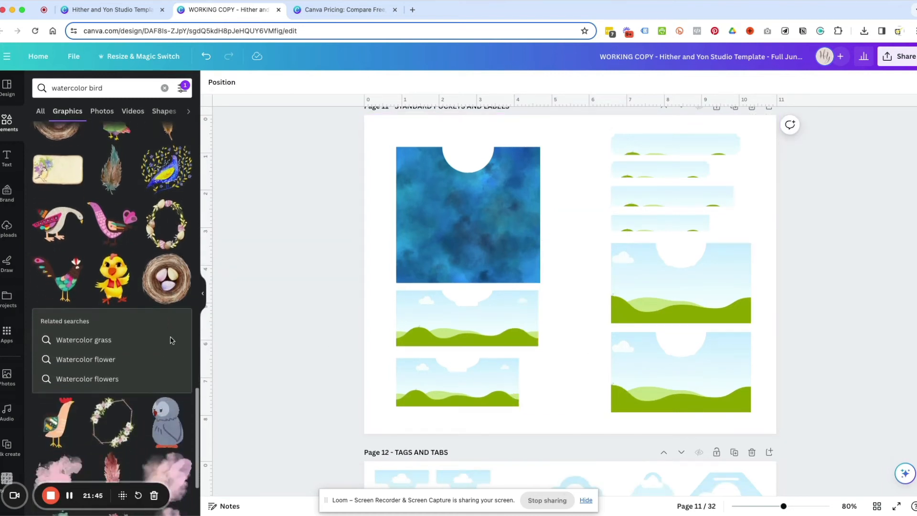
{"action": "scroll", "coordinate": [172, 340], "scroll_direction": "down", "scroll_amount": 6}
{"action": "scroll", "coordinate": [823, 399], "scroll_direction": "down", "scroll_amount": 3}
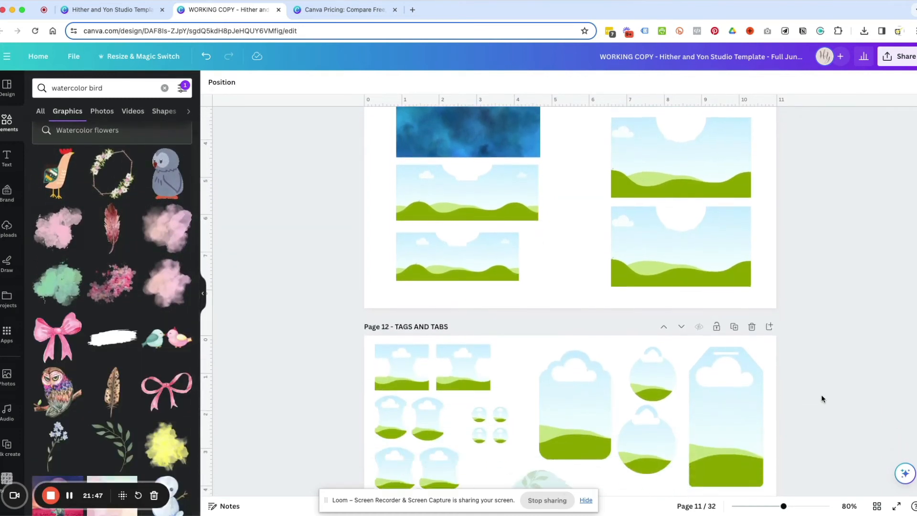
{"action": "scroll", "coordinate": [823, 399], "scroll_direction": "down", "scroll_amount": 6}
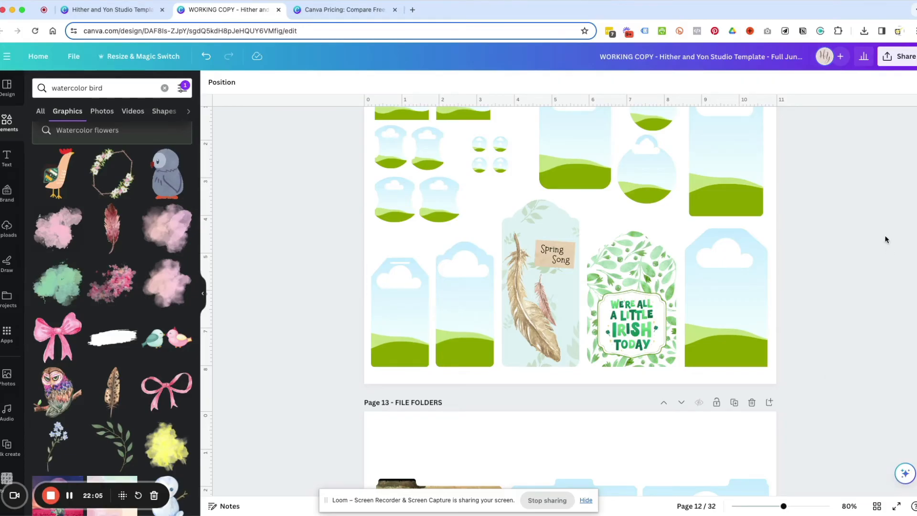
{"action": "scroll", "coordinate": [730, 265], "scroll_direction": "up", "scroll_amount": 5}
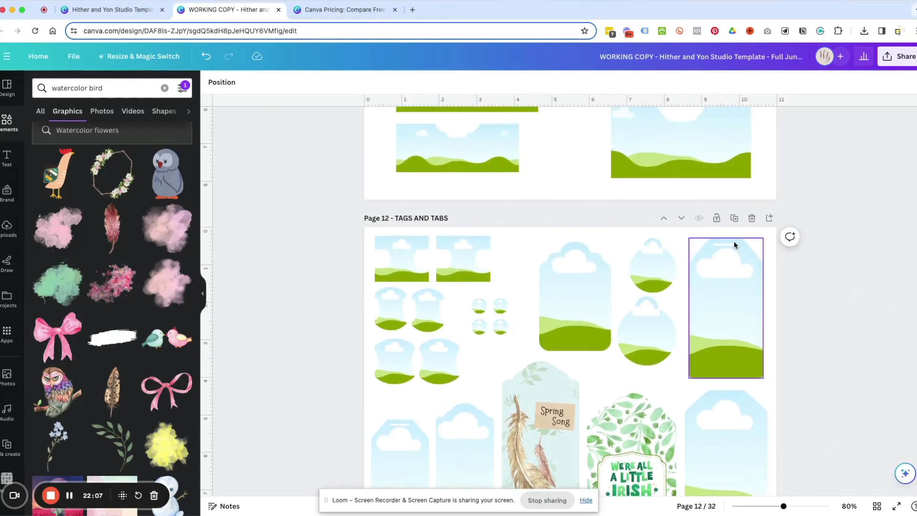
{"action": "left_click", "coordinate": [733, 217]}
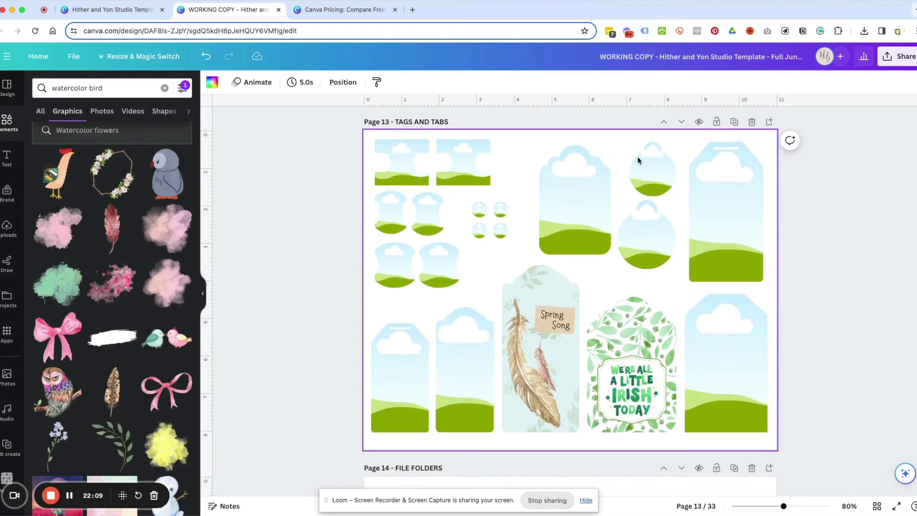
Step: Enlarge the cut-corner tag in the lower-right corner of the duplicated Tags and Tabs page, and reduce it to about 2.3 wide
{"action": "left_click", "coordinate": [730, 343]}
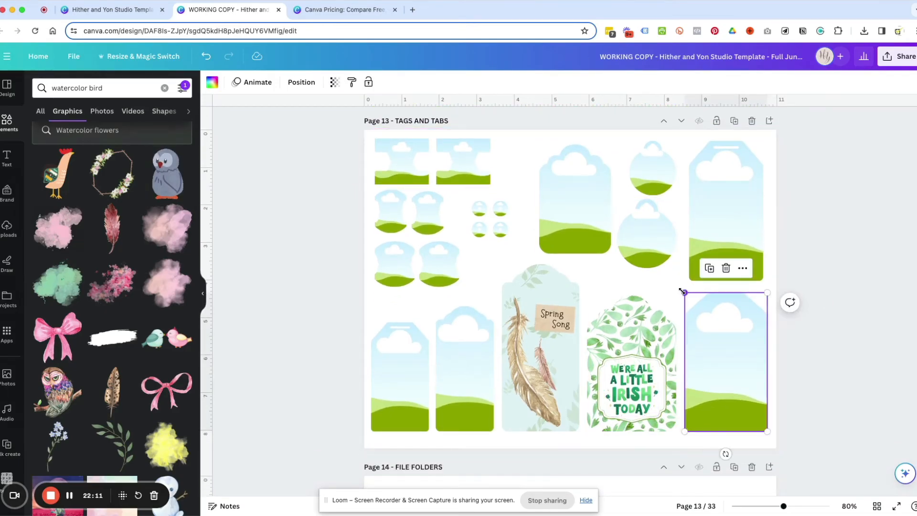
{"action": "left_click_drag", "start_coordinate": [685, 292], "coordinate": [527, 173]}
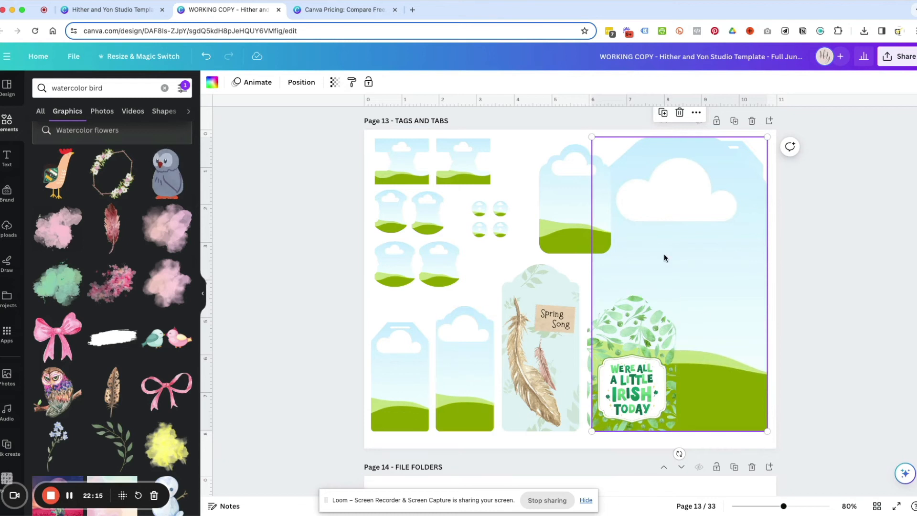
{"action": "left_click_drag", "start_coordinate": [591, 137], "coordinate": [677, 291]}
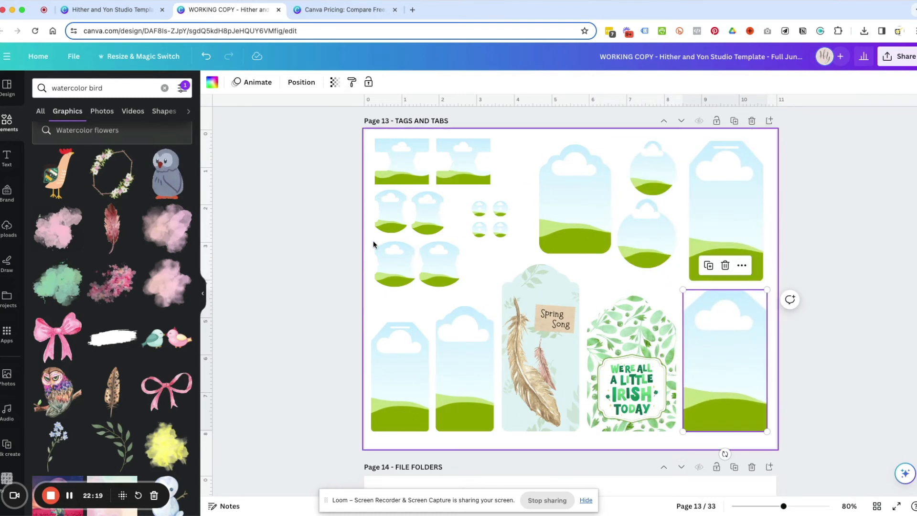
Step: Try resizing the right-hand small tab in the lower pair on the duplicated Tags and Tabs page
{"action": "scroll", "coordinate": [430, 267], "scroll_direction": "down", "scroll_amount": 1}
{"action": "left_click", "coordinate": [437, 246]}
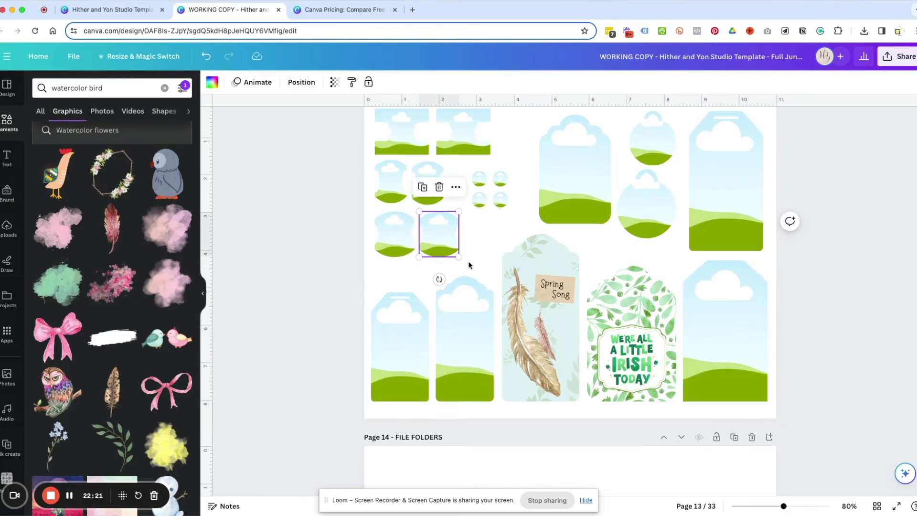
{"action": "mouse_move", "coordinate": [457, 256]}
{"action": "left_mouse_down"}
{"action": "mouse_move", "coordinate": [508, 311]}
{"action": "mouse_move", "coordinate": [444, 210]}
{"action": "mouse_move", "coordinate": [469, 248]}
{"action": "left_mouse_up"}
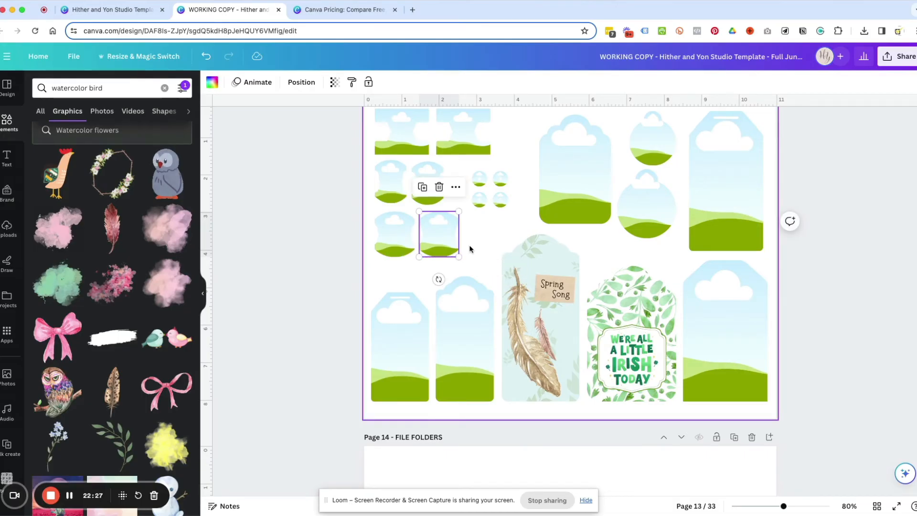
Step: Review the template pages from File Folders on Page 14 through Specimen Slides on Page 22, and browse more "watercolor bird" graphics
{"action": "scroll", "coordinate": [469, 248], "scroll_direction": "down", "scroll_amount": 5}
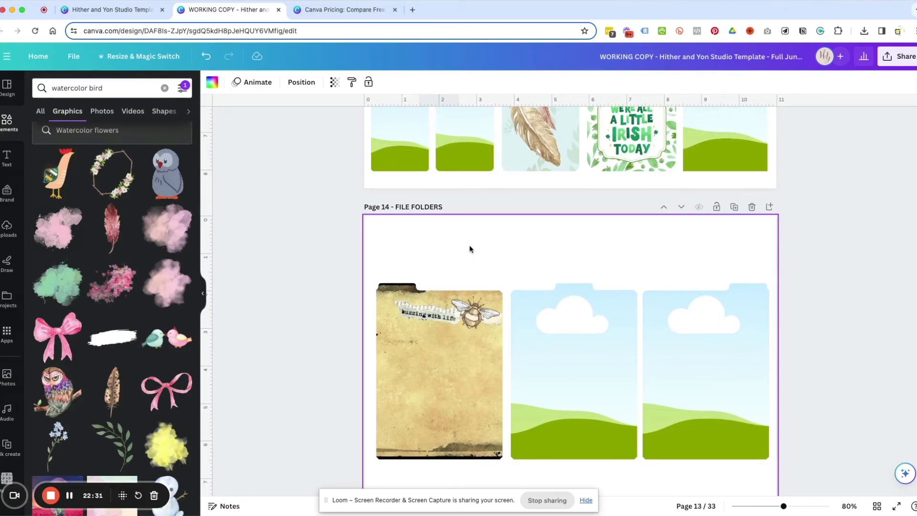
{"action": "scroll", "coordinate": [470, 249], "scroll_direction": "down", "scroll_amount": 5}
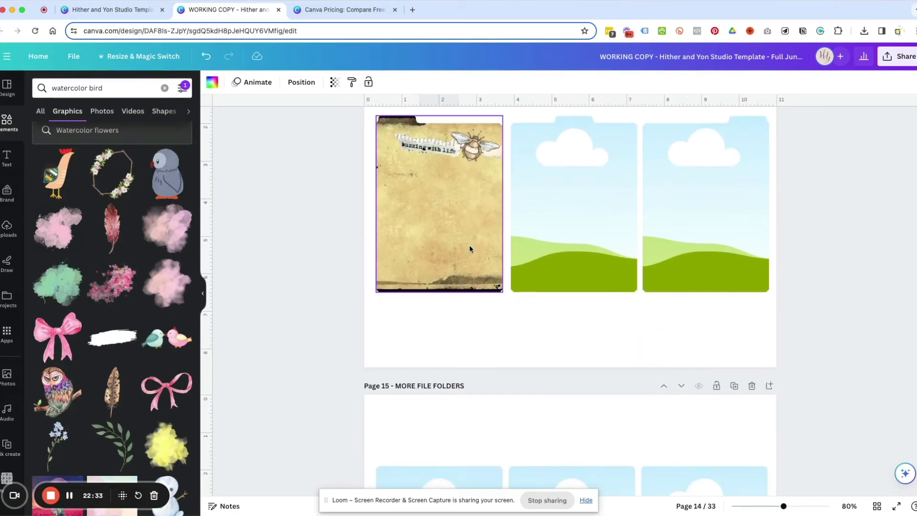
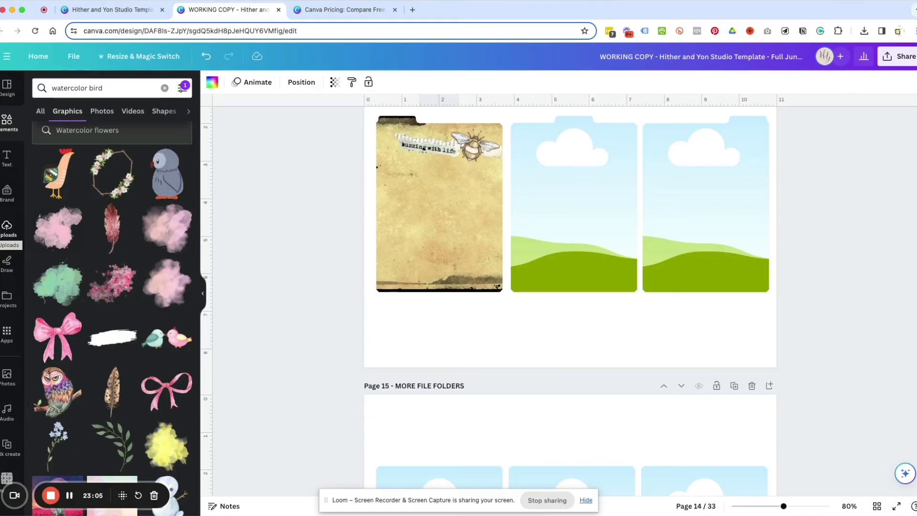
{"action": "scroll", "coordinate": [103, 260], "scroll_direction": "down", "scroll_amount": 3}
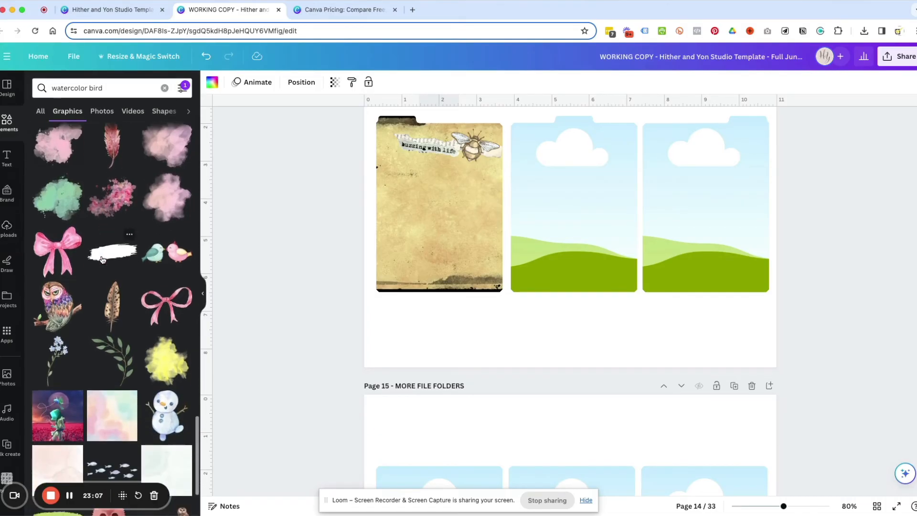
{"action": "scroll", "coordinate": [103, 260], "scroll_direction": "down", "scroll_amount": 10}
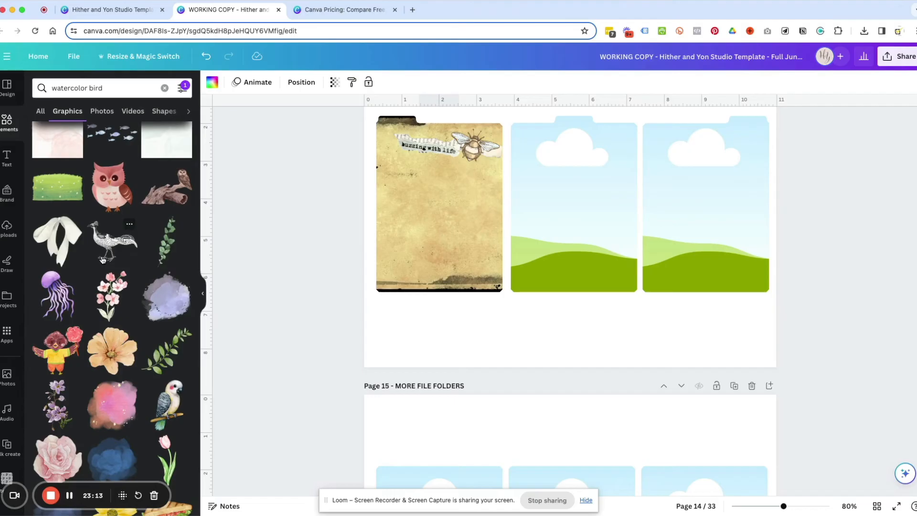
{"action": "scroll", "coordinate": [103, 260], "scroll_direction": "down", "scroll_amount": 3}
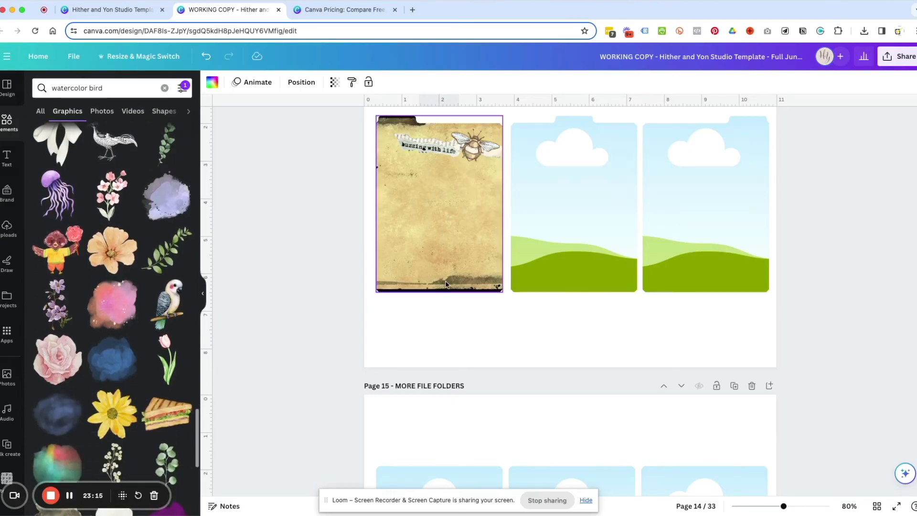
{"action": "scroll", "coordinate": [446, 281], "scroll_direction": "down", "scroll_amount": 6}
{"action": "scroll", "coordinate": [446, 283], "scroll_direction": "down", "scroll_amount": 7}
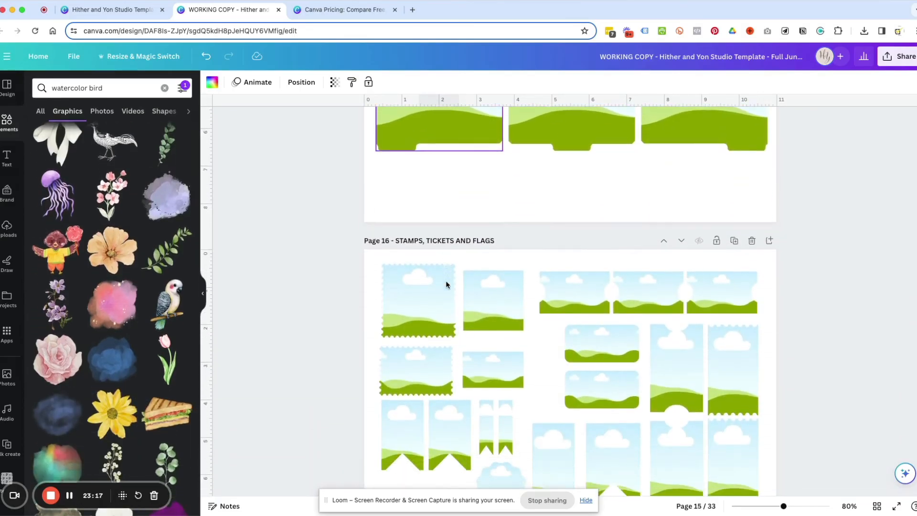
{"action": "scroll", "coordinate": [446, 284], "scroll_direction": "down", "scroll_amount": 3}
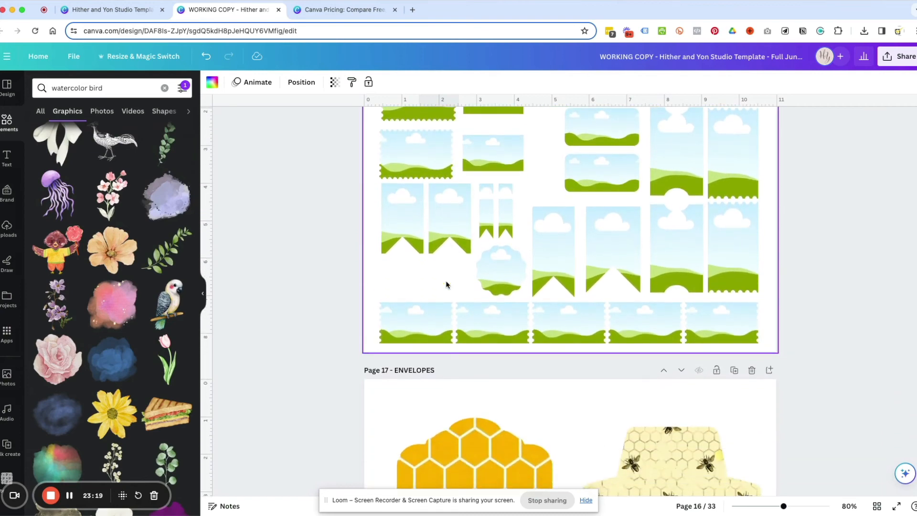
{"action": "scroll", "coordinate": [446, 284], "scroll_direction": "down", "scroll_amount": 5}
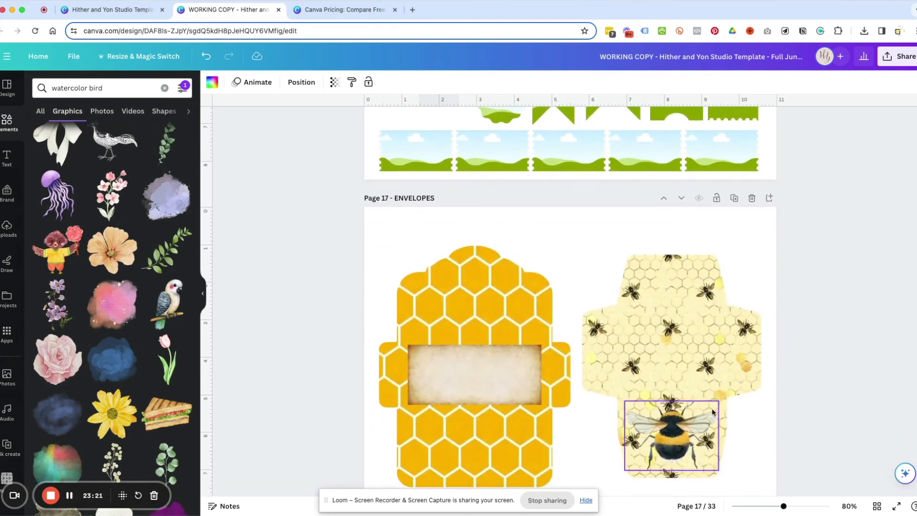
{"action": "scroll", "coordinate": [707, 403], "scroll_direction": "down", "scroll_amount": 5}
{"action": "scroll", "coordinate": [706, 404], "scroll_direction": "down", "scroll_amount": 20}
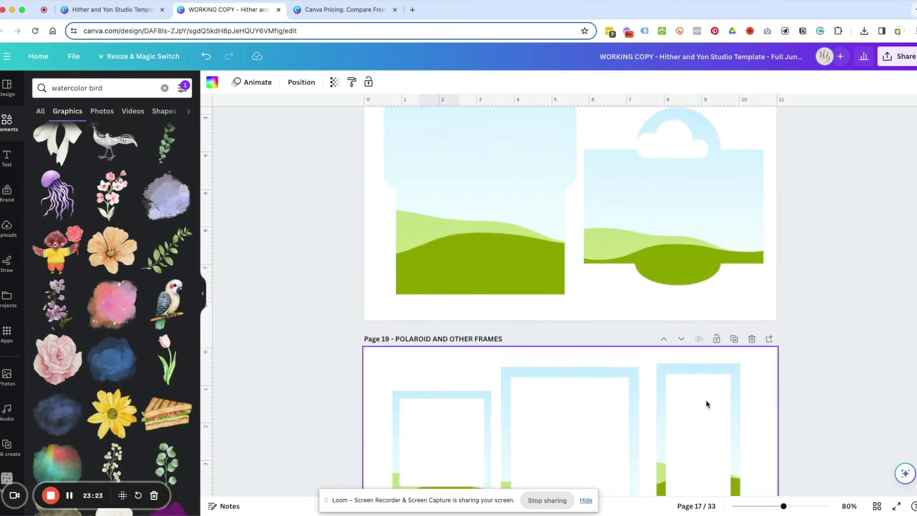
{"action": "scroll", "coordinate": [706, 404], "scroll_direction": "down", "scroll_amount": 12}
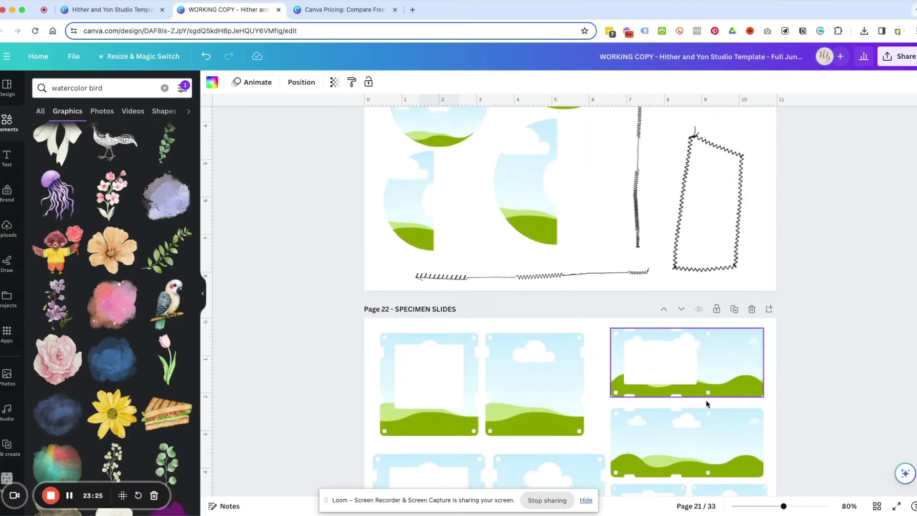
Step: Duplicate the vertical transparent stitch line on Page 21, Circle Pockets + Bonus Transparent Stitches
{"action": "scroll", "coordinate": [705, 404], "scroll_direction": "up", "scroll_amount": 7}
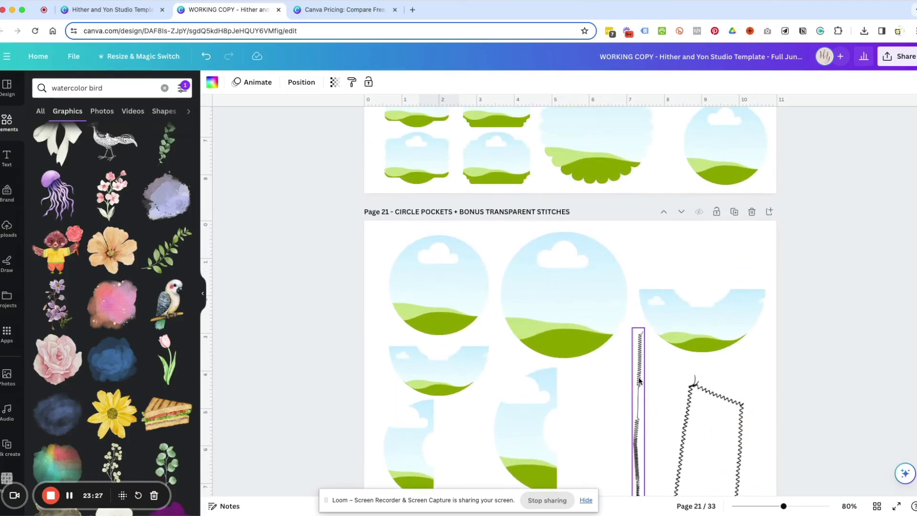
{"action": "left_click", "coordinate": [640, 380]}
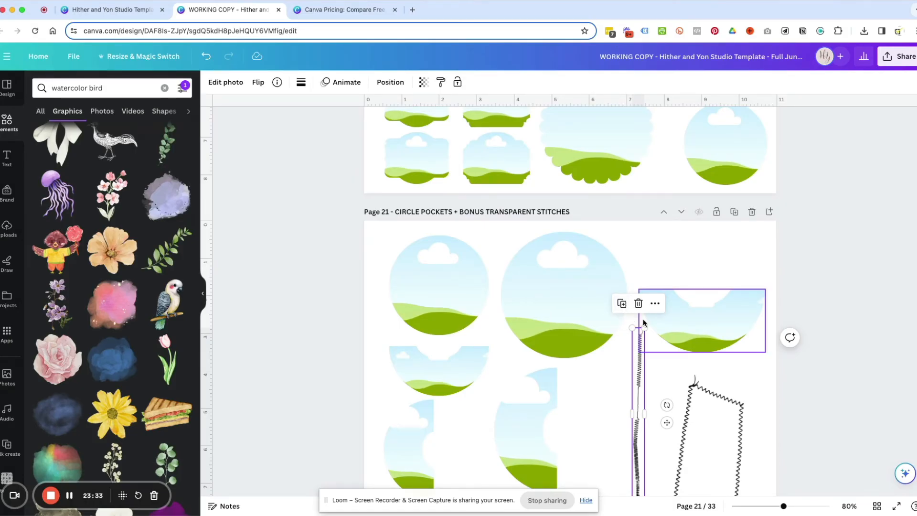
{"action": "left_click", "coordinate": [622, 304]}
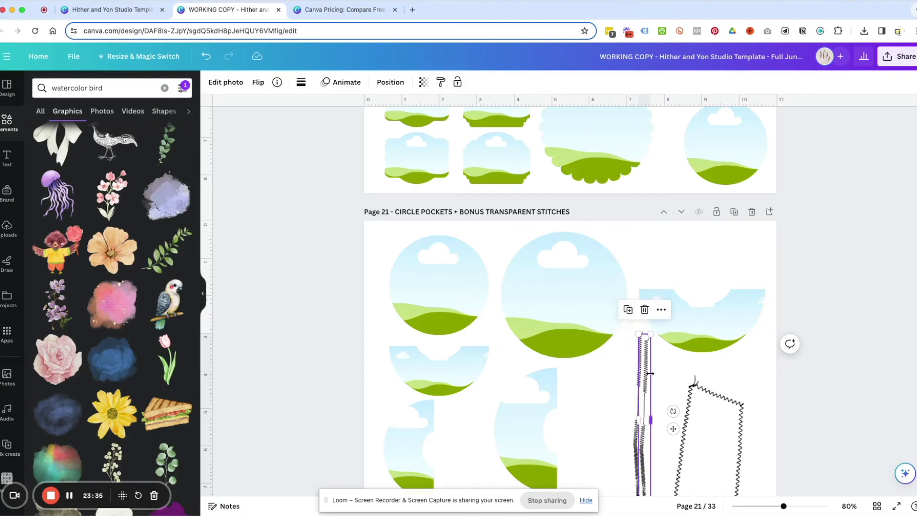
Step: Move the duplicated stitch line from Page 21 up through Page 20, Labels, onto Page 19, Polaroid and Other Frames
{"action": "left_click_drag", "start_coordinate": [645, 378], "coordinate": [652, 121]}
{"action": "scroll", "coordinate": [702, 166], "scroll_direction": "up", "scroll_amount": 6}
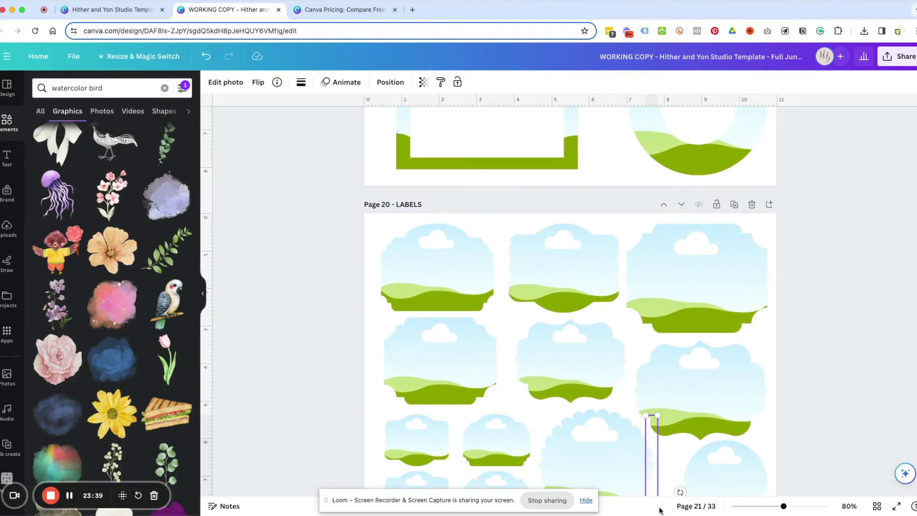
{"action": "scroll", "coordinate": [678, 287], "scroll_direction": "down", "scroll_amount": 1}
{"action": "scroll", "coordinate": [658, 451], "scroll_direction": "down", "scroll_amount": 2}
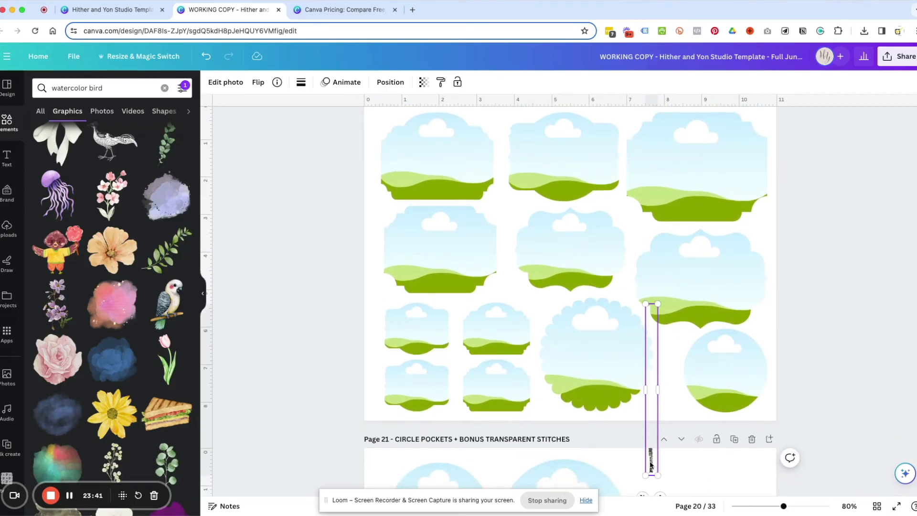
{"action": "left_click_drag", "start_coordinate": [651, 463], "coordinate": [627, 254]}
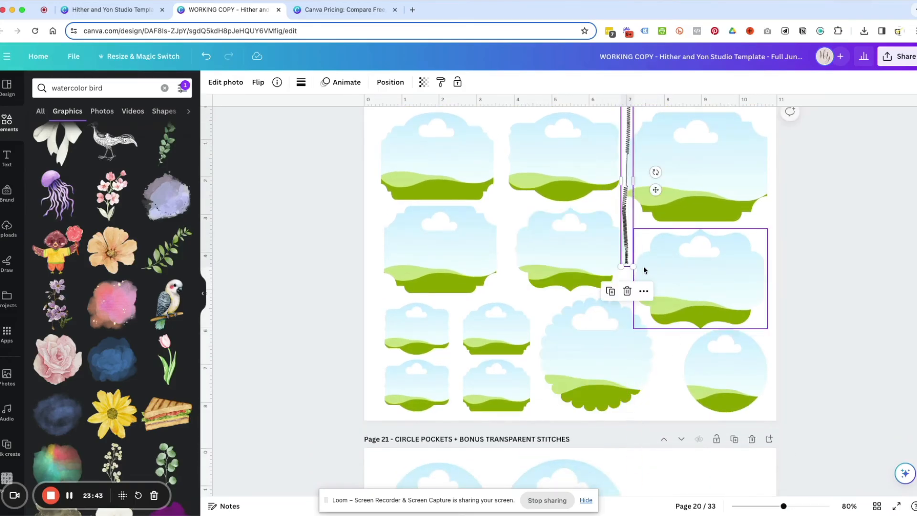
{"action": "scroll", "coordinate": [644, 270], "scroll_direction": "up", "scroll_amount": 8}
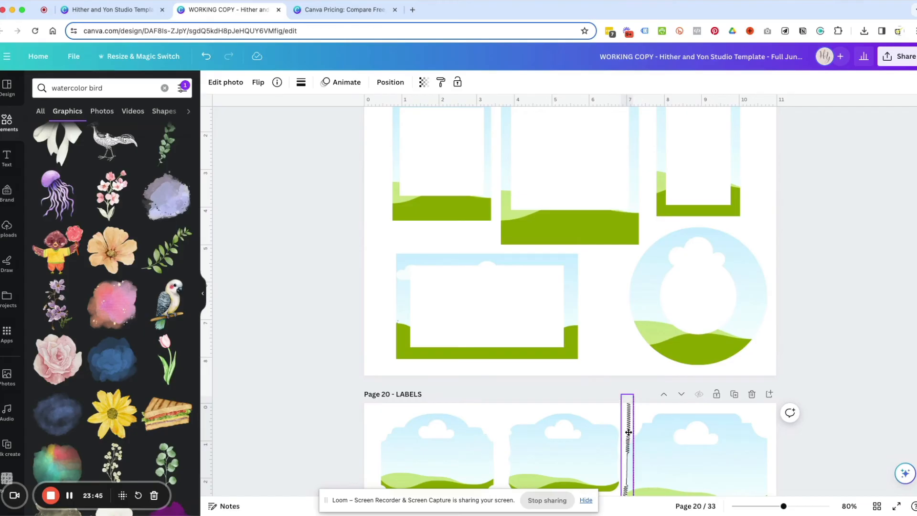
{"action": "left_click_drag", "start_coordinate": [629, 432], "coordinate": [649, 151]}
{"action": "scroll", "coordinate": [727, 186], "scroll_direction": "up", "scroll_amount": 1}
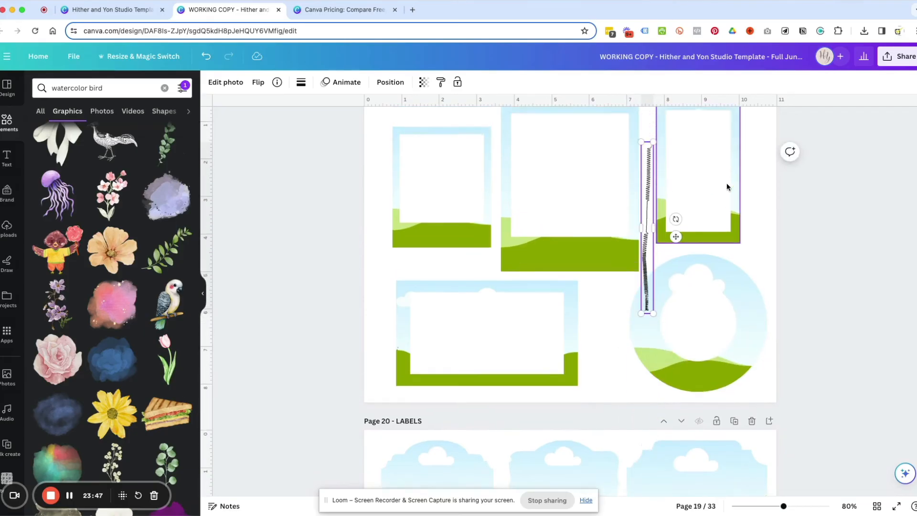
Step: Move the stitch line from Page 19 up through Page 18 to Page 17, Envelopes, and rotate it to nearly horizontal
{"action": "scroll", "coordinate": [727, 186], "scroll_direction": "up", "scroll_amount": 6}
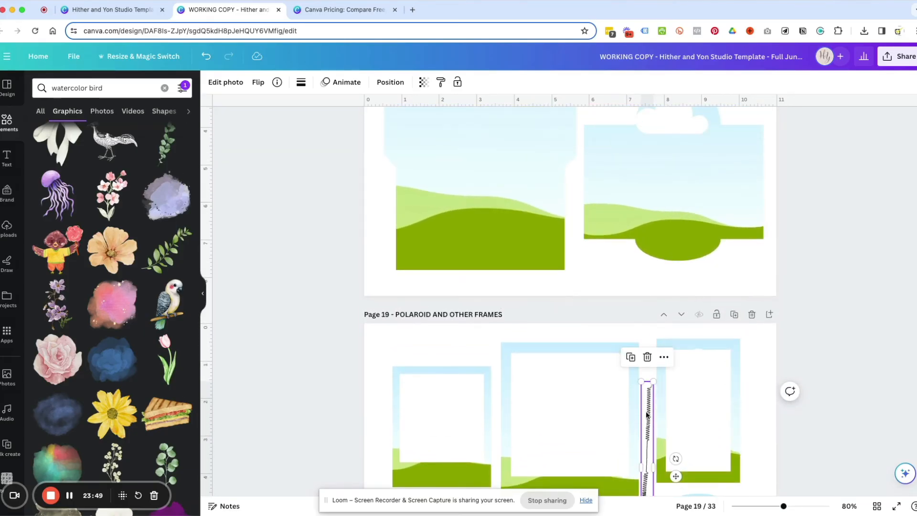
{"action": "left_click_drag", "start_coordinate": [647, 415], "coordinate": [576, 182]}
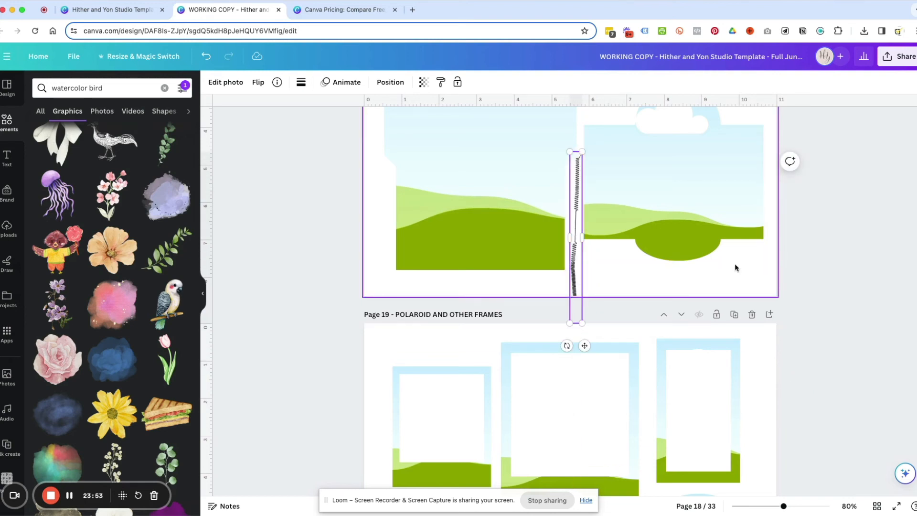
{"action": "scroll", "coordinate": [734, 266], "scroll_direction": "up", "scroll_amount": 5}
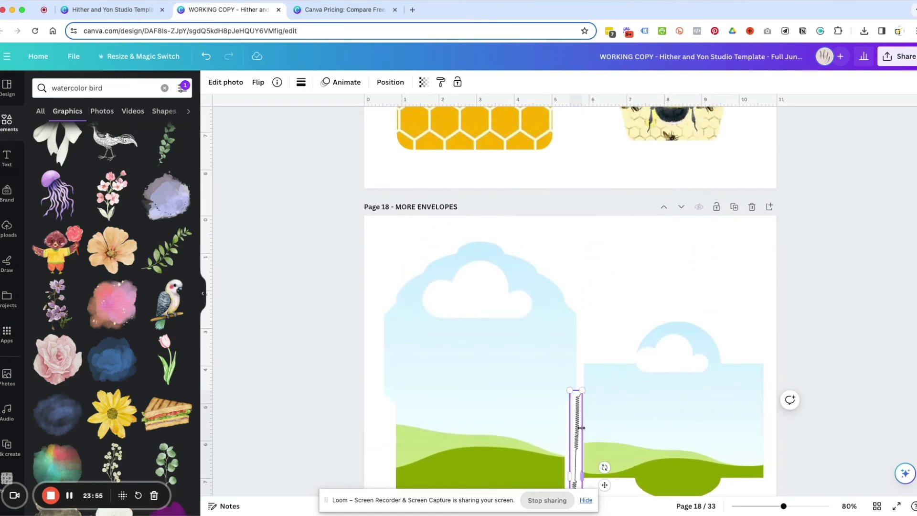
{"action": "left_click_drag", "start_coordinate": [576, 431], "coordinate": [577, 107]}
{"action": "scroll", "coordinate": [650, 207], "scroll_direction": "up", "scroll_amount": 1}
{"action": "scroll", "coordinate": [650, 210], "scroll_direction": "up", "scroll_amount": 5}
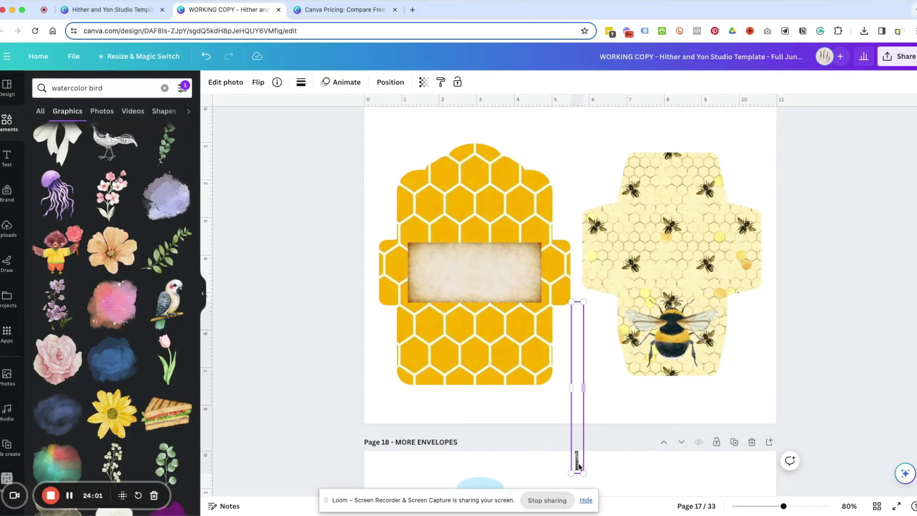
{"action": "mouse_move", "coordinate": [578, 467]}
{"action": "left_mouse_down"}
{"action": "mouse_move", "coordinate": [601, 362]}
{"action": "mouse_move", "coordinate": [524, 315]}
{"action": "mouse_move", "coordinate": [578, 363]}
{"action": "mouse_move", "coordinate": [474, 303]}
{"action": "mouse_move", "coordinate": [470, 266]}
{"action": "left_mouse_up"}
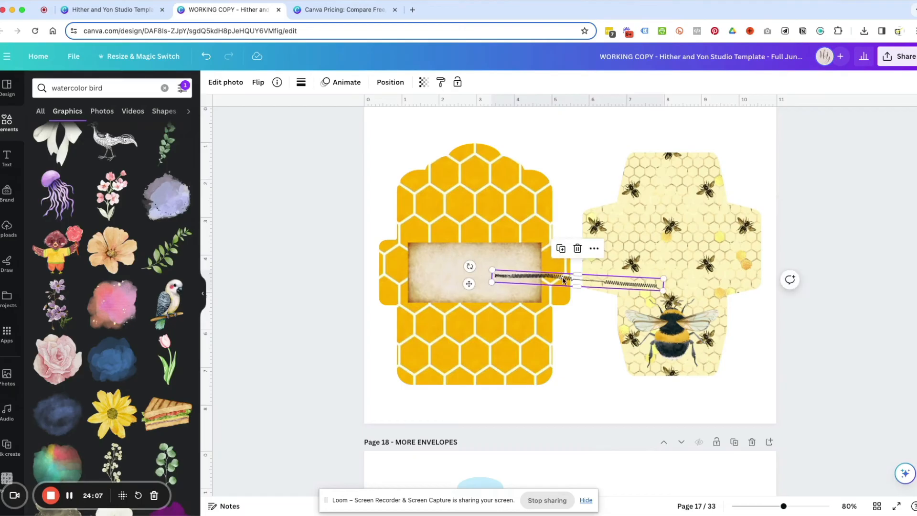
Step: Position the stitch line across the upper part of the honeycomb envelope on Page 17 and resize it to the envelope's width
{"action": "mouse_move", "coordinate": [560, 278]}
{"action": "left_mouse_down"}
{"action": "mouse_move", "coordinate": [488, 206]}
{"action": "mouse_move", "coordinate": [462, 205]}
{"action": "left_mouse_up"}
{"action": "left_click_drag", "start_coordinate": [563, 203], "coordinate": [556, 202]}
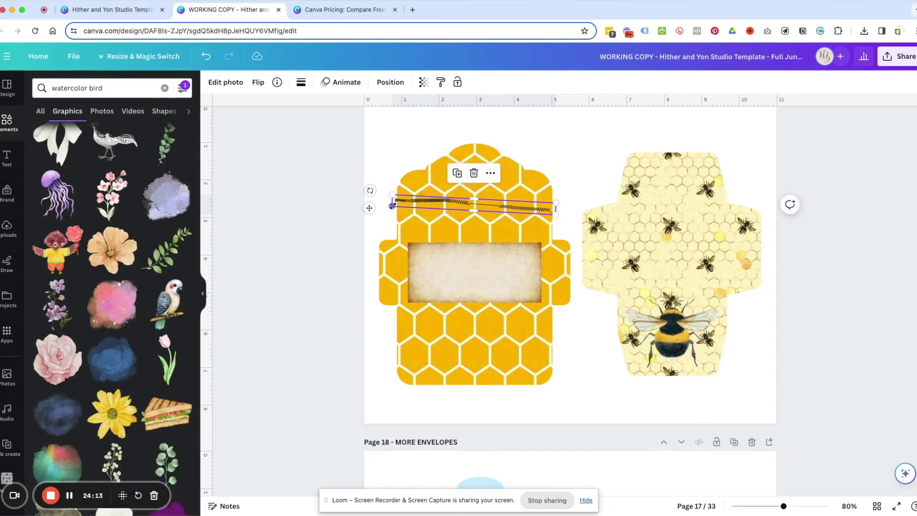
{"action": "left_click_drag", "start_coordinate": [393, 201], "coordinate": [371, 206]}
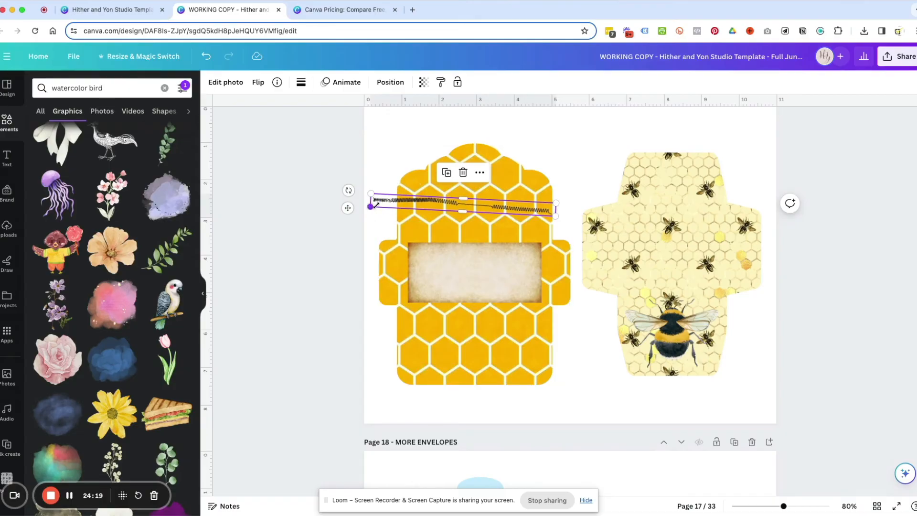
{"action": "left_click_drag", "start_coordinate": [376, 205], "coordinate": [398, 203]}
{"action": "left_click", "coordinate": [641, 227]}
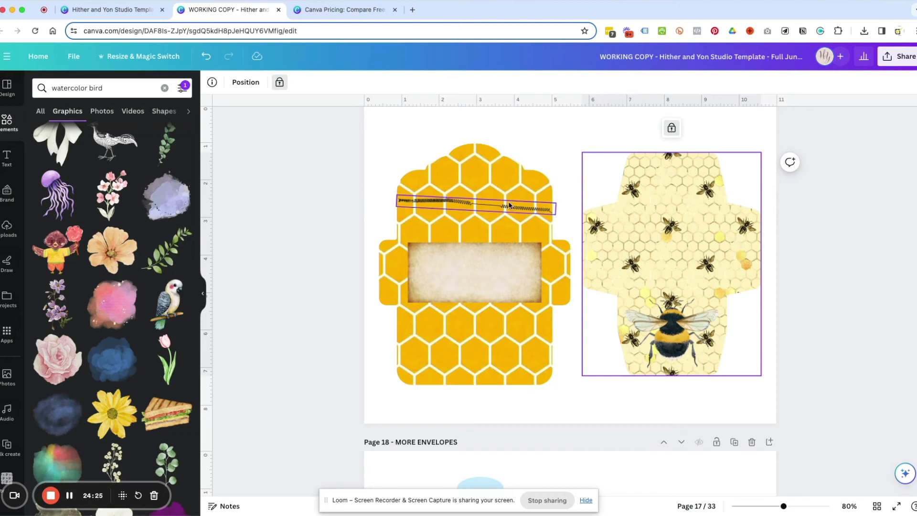
Step: Move the stitch line onto the honeycomb envelope's parchment label, shrink it to the label's width, and place it near the upper edge
{"action": "left_click_drag", "start_coordinate": [517, 208], "coordinate": [506, 278]}
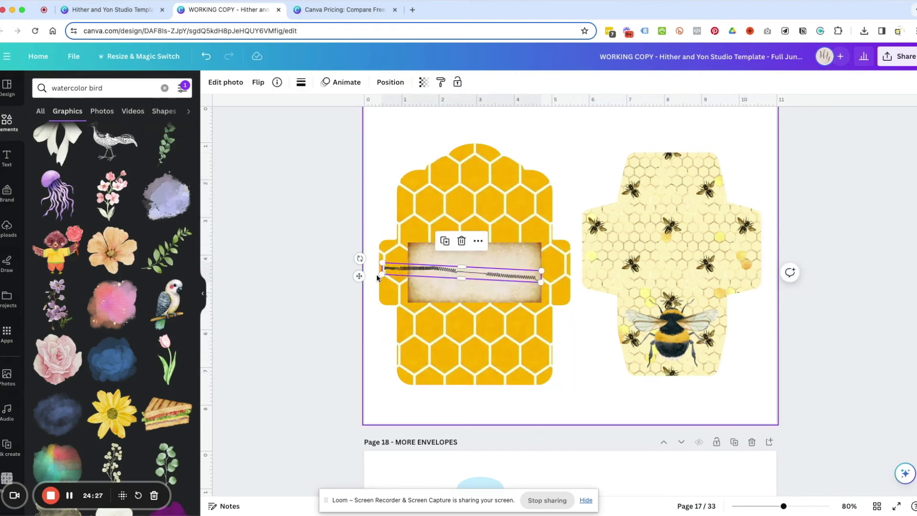
{"action": "left_click_drag", "start_coordinate": [377, 272], "coordinate": [408, 273]}
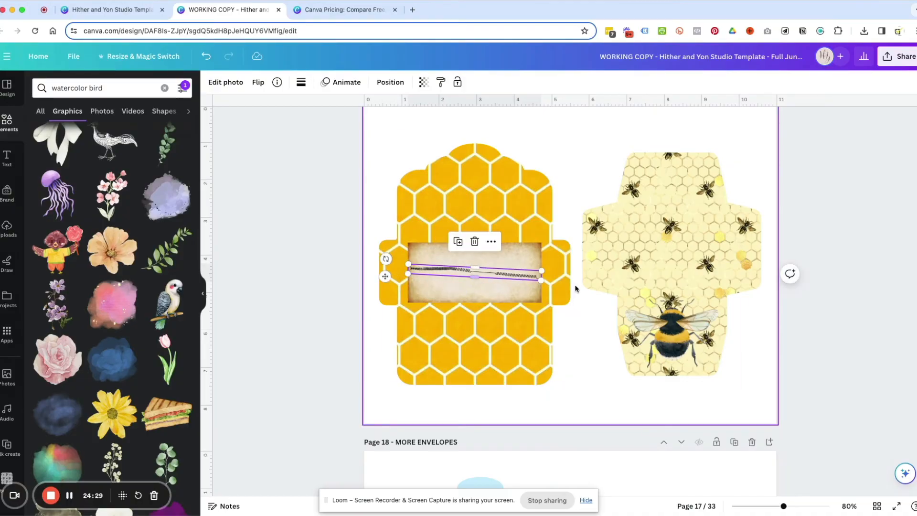
{"action": "left_click_drag", "start_coordinate": [520, 273], "coordinate": [519, 256]}
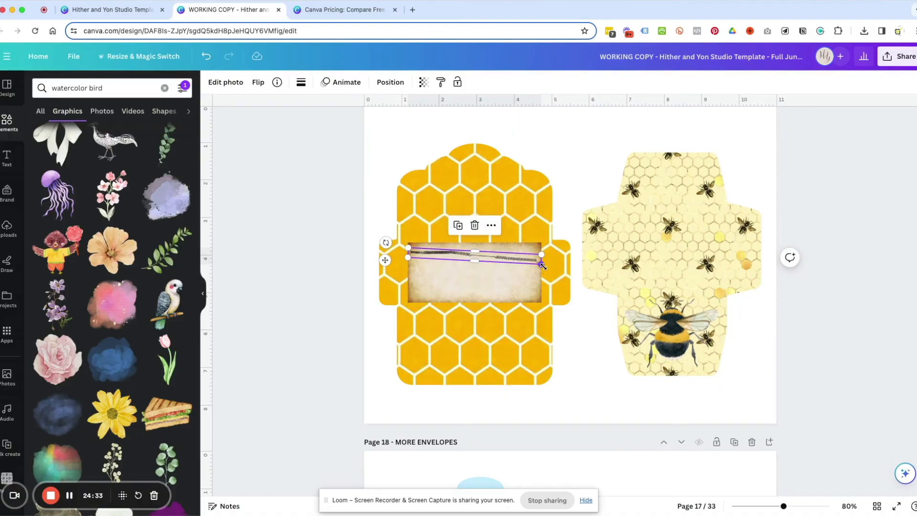
{"action": "left_click", "coordinate": [807, 221]}
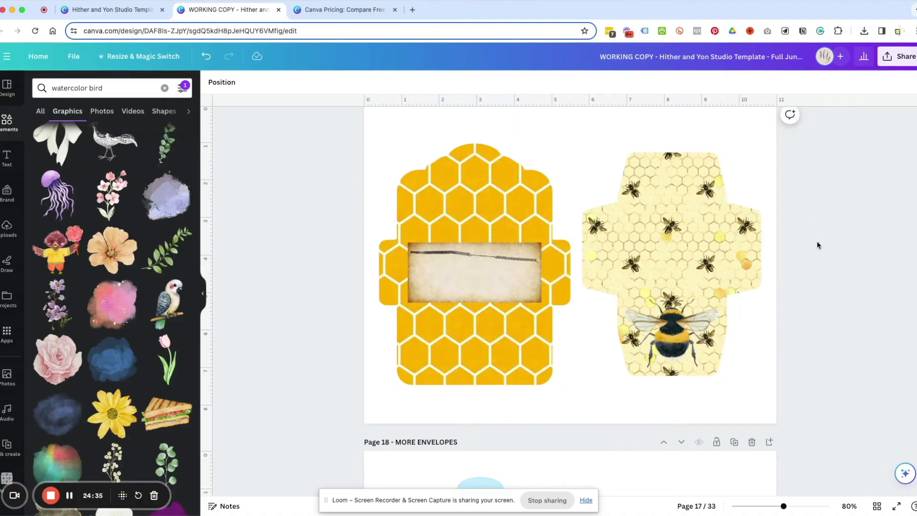
Step: Search graphics for "watercolor background" and fill the torn-edge frame on Page 6, Journal Page 6, with the teal and grey brush-stroke design
{"action": "scroll", "coordinate": [469, 251], "scroll_direction": "up", "scroll_amount": 15}
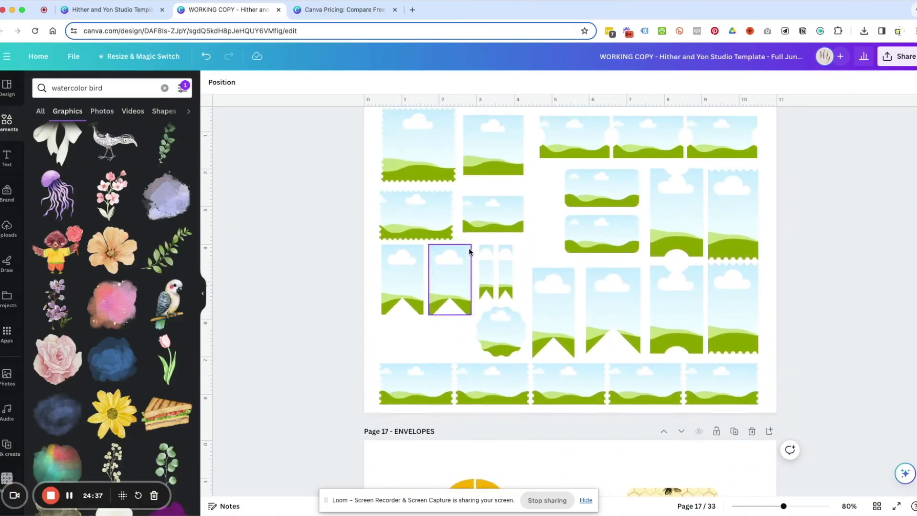
{"action": "scroll", "coordinate": [470, 251], "scroll_direction": "up", "scroll_amount": 20}
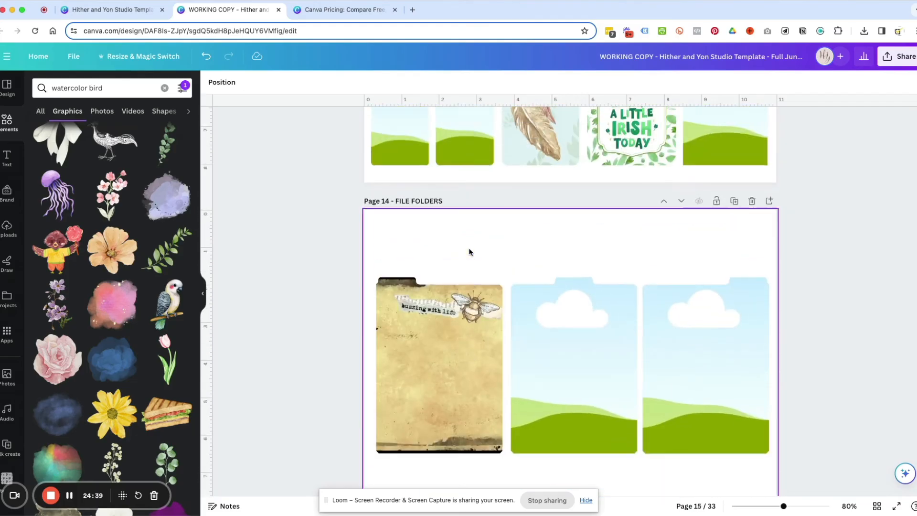
{"action": "scroll", "coordinate": [469, 252], "scroll_direction": "up", "scroll_amount": 20}
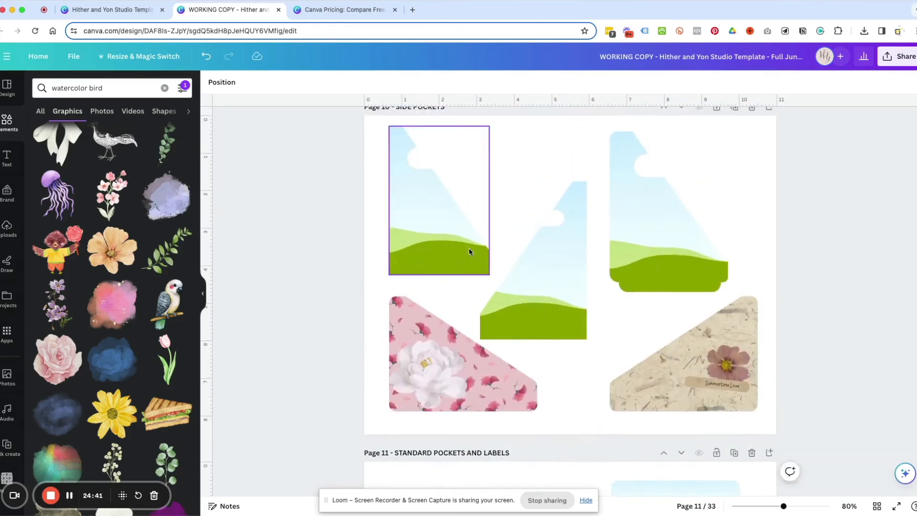
{"action": "scroll", "coordinate": [470, 252], "scroll_direction": "up", "scroll_amount": 10}
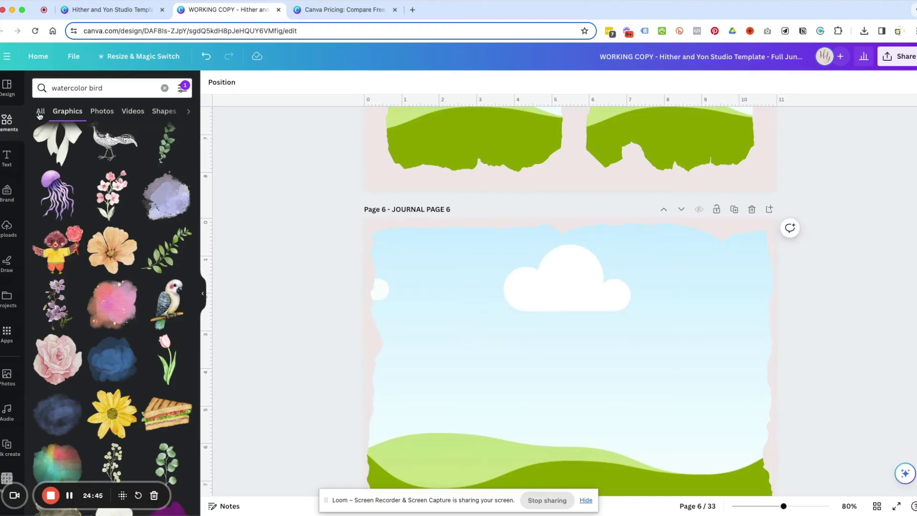
{"action": "left_click", "coordinate": [35, 93]}
{"action": "type", "text": "wat"}
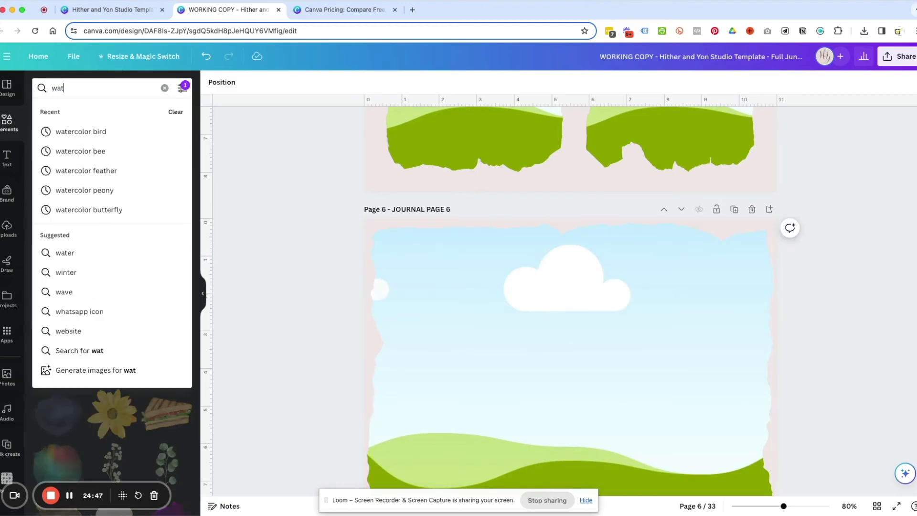
{"action": "type", "text": "ercolor background"}
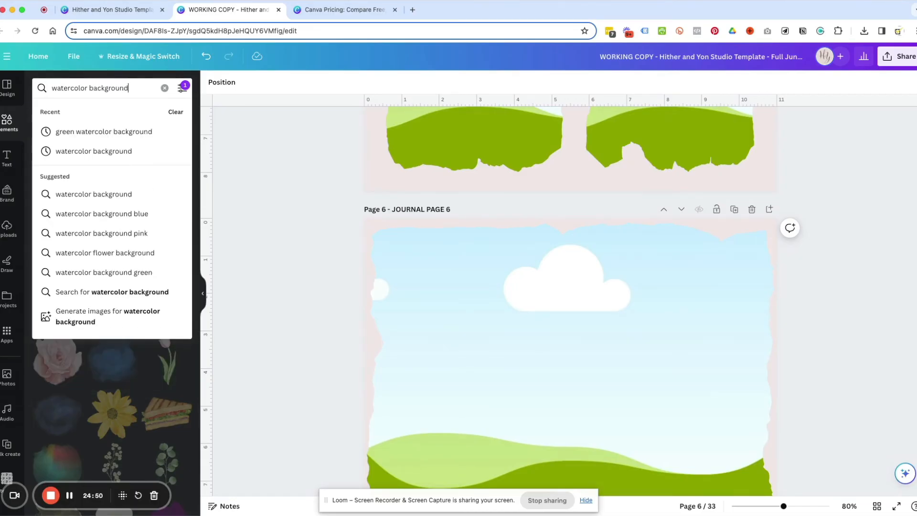
{"action": "key", "text": "Return"}
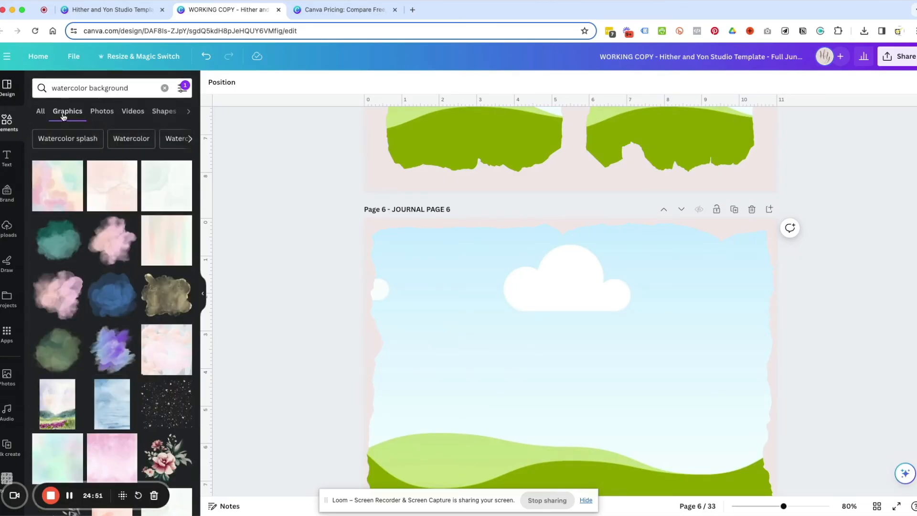
{"action": "scroll", "coordinate": [162, 250], "scroll_direction": "down", "scroll_amount": 5}
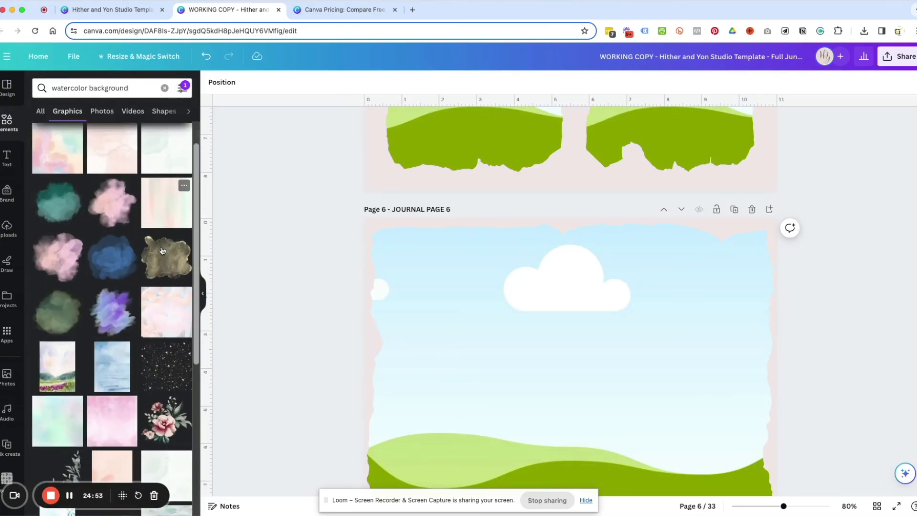
{"action": "scroll", "coordinate": [162, 250], "scroll_direction": "down", "scroll_amount": 1}
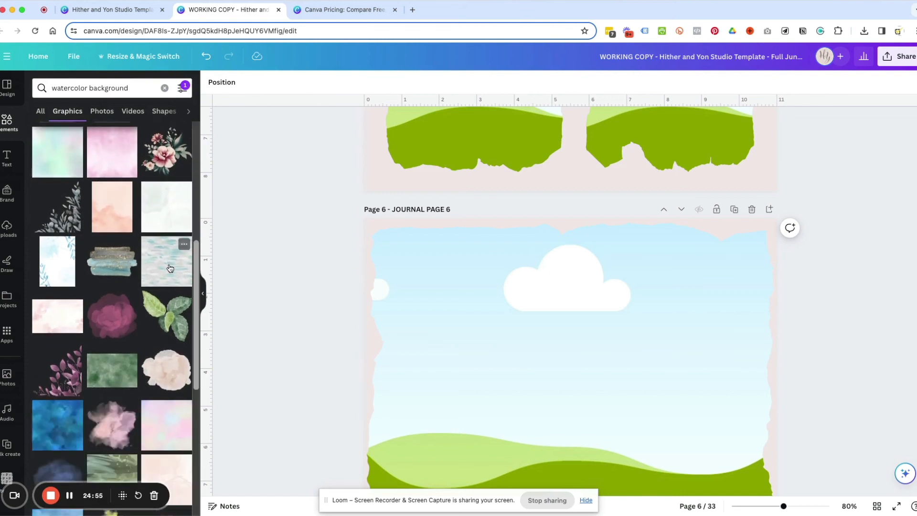
{"action": "left_click_drag", "start_coordinate": [170, 267], "coordinate": [550, 330]}
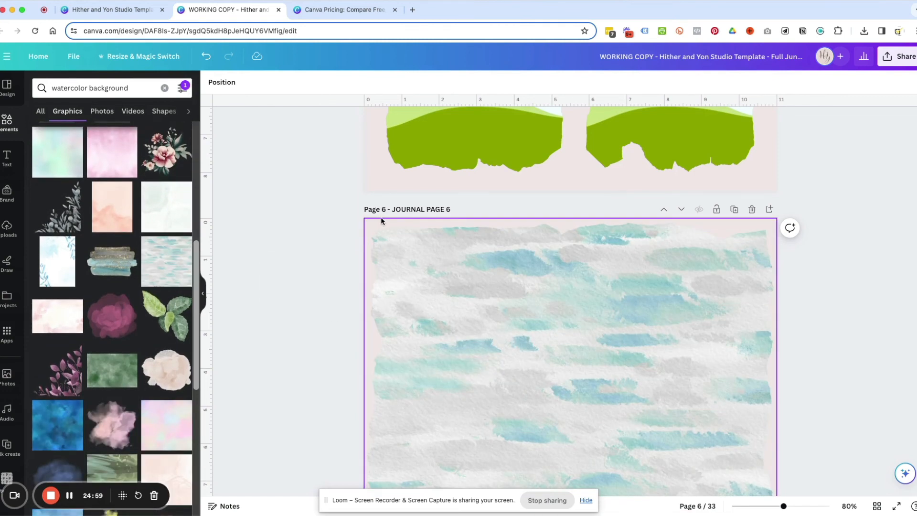
Step: Recolor the background shape behind the Page 6 frame with the darkest blue-teal photo color taken from the brush-stroke image
{"action": "left_click", "coordinate": [368, 223]}
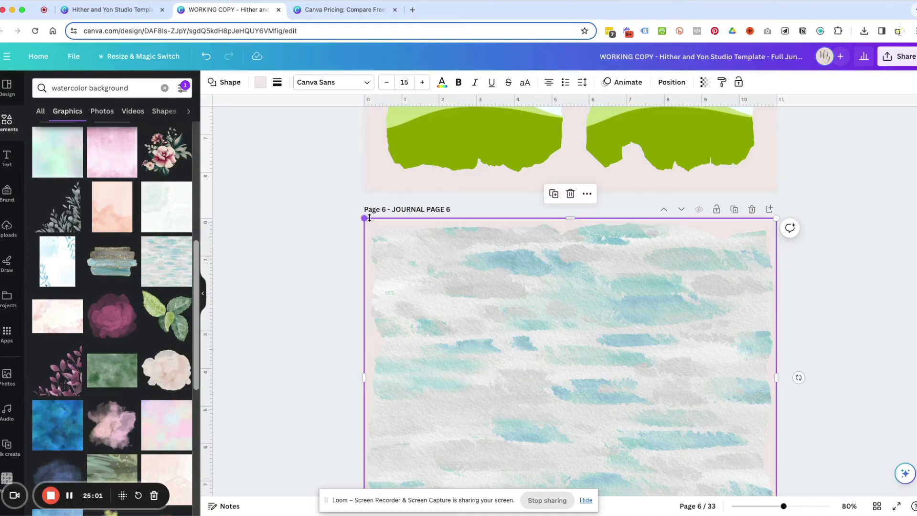
{"action": "left_click", "coordinate": [258, 83]}
{"action": "scroll", "coordinate": [109, 403], "scroll_direction": "down", "scroll_amount": 5}
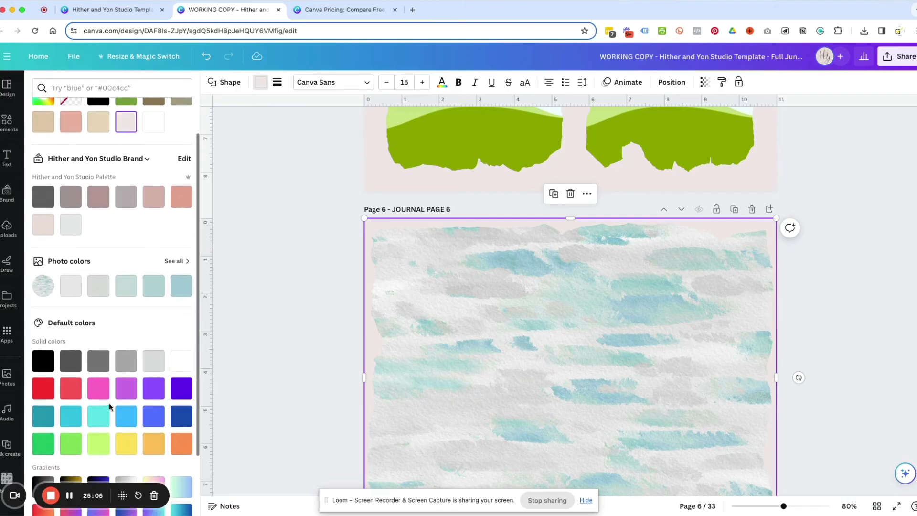
{"action": "scroll", "coordinate": [108, 403], "scroll_direction": "up", "scroll_amount": 2}
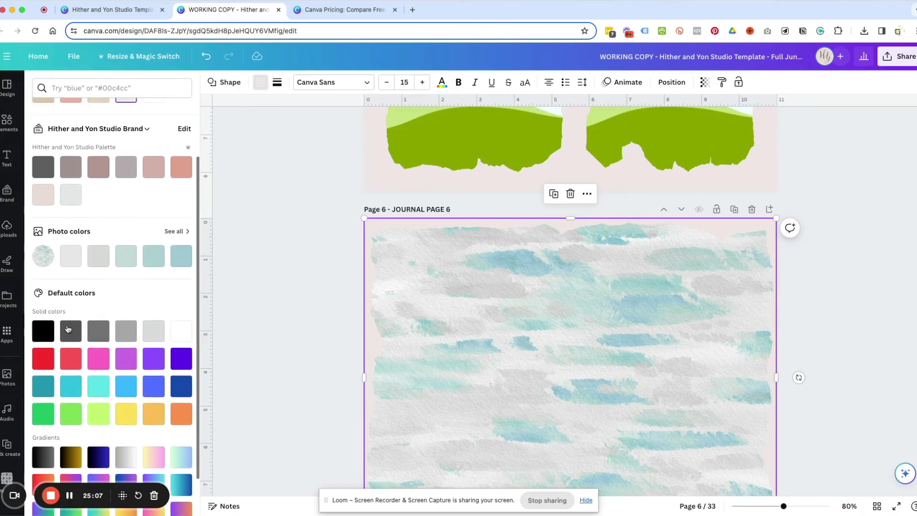
{"action": "left_click", "coordinate": [184, 263]}
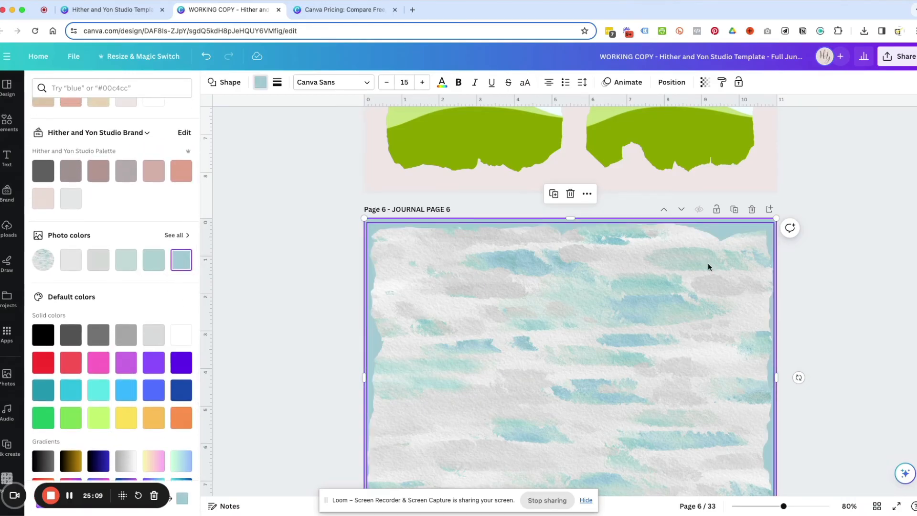
Step: Search the elements library for "watercolor whale"
{"action": "left_click", "coordinate": [7, 136]}
{"action": "left_click", "coordinate": [111, 88]}
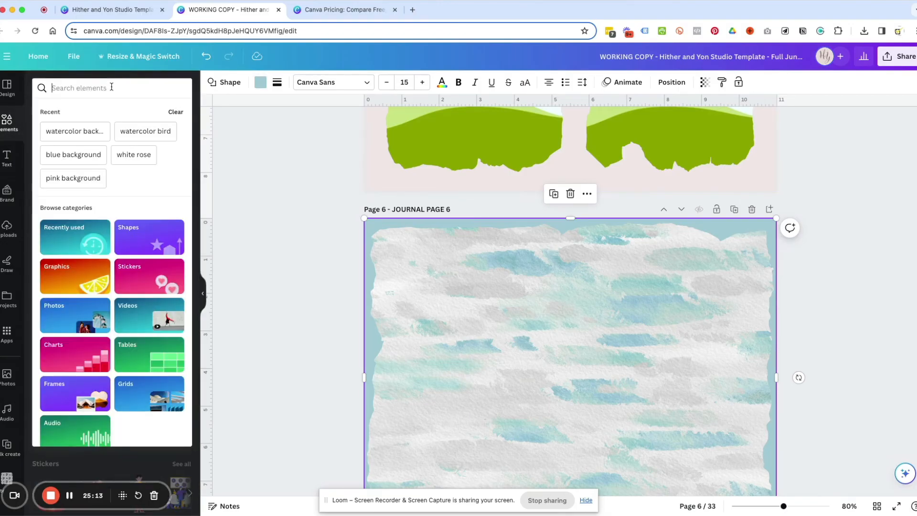
{"action": "type", "text": "water"}
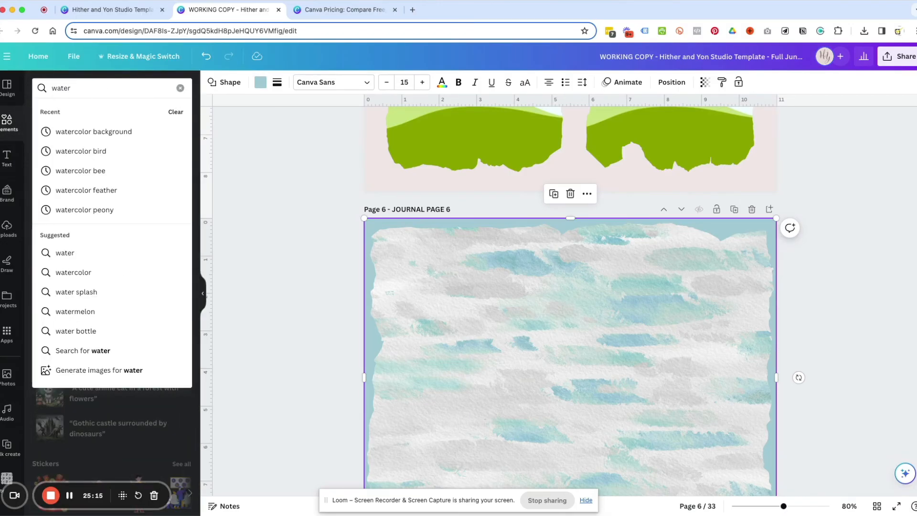
{"action": "type", "text": "color whale"}
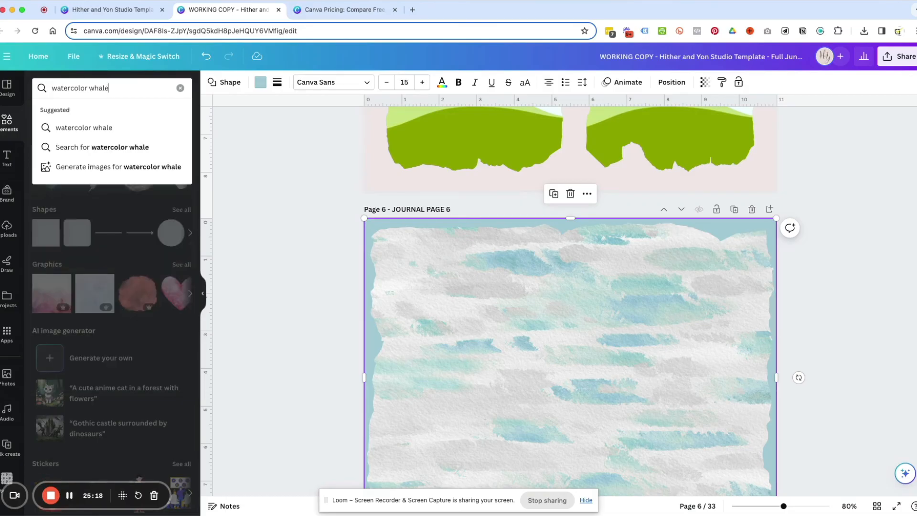
{"action": "key", "text": "Return"}
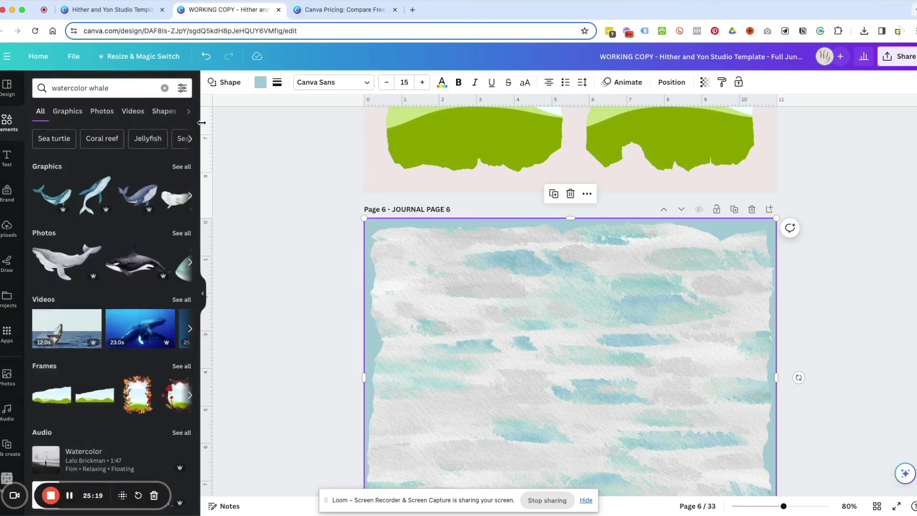
Step: Show all graphics results for the watercolor whale search and filter them to free items only
{"action": "left_click", "coordinate": [182, 166]}
{"action": "left_click", "coordinate": [182, 87]}
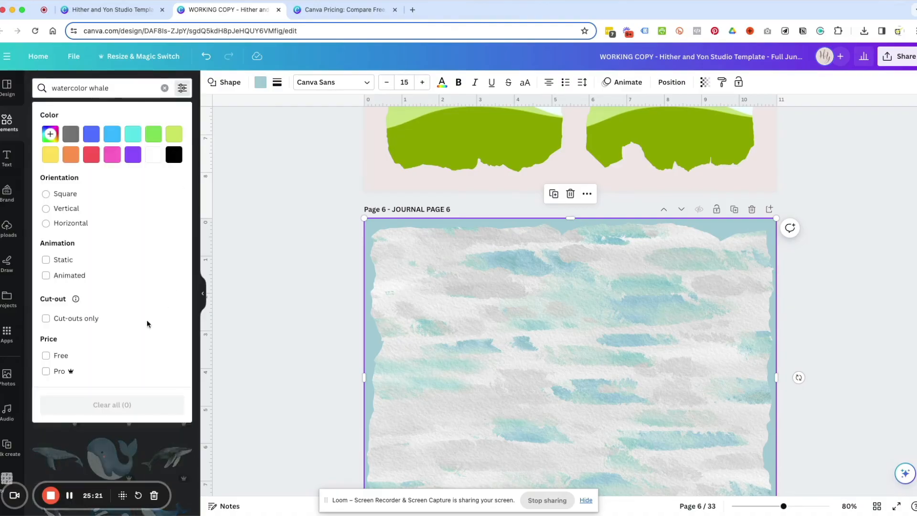
{"action": "left_click", "coordinate": [46, 356]}
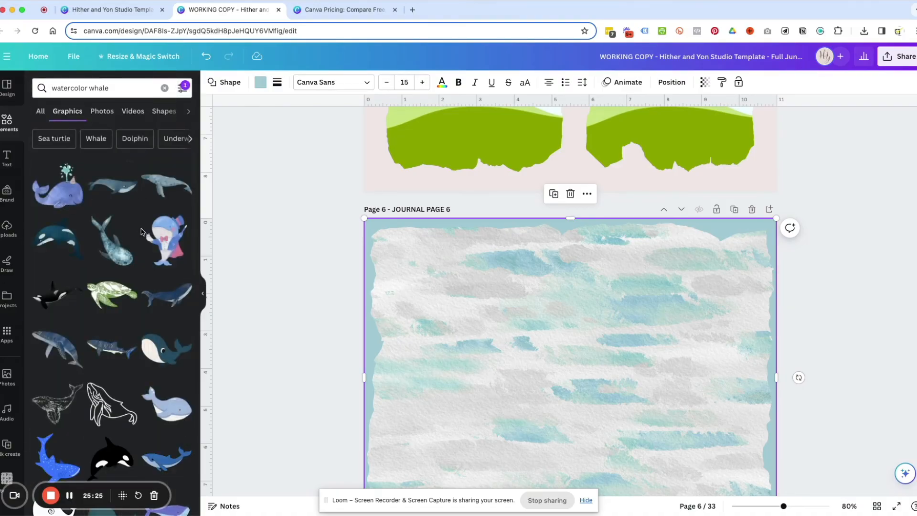
{"action": "scroll", "coordinate": [141, 232], "scroll_direction": "down", "scroll_amount": 15}
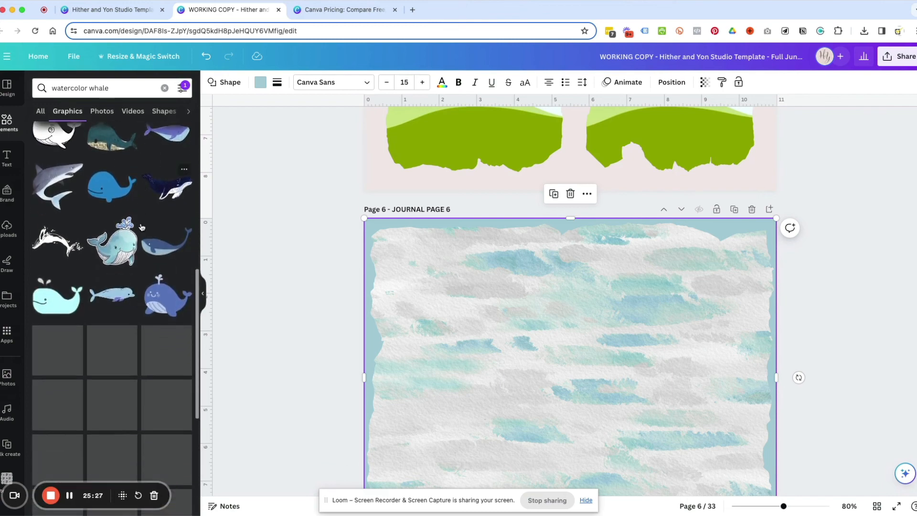
{"action": "scroll", "coordinate": [141, 229], "scroll_direction": "up", "scroll_amount": 15}
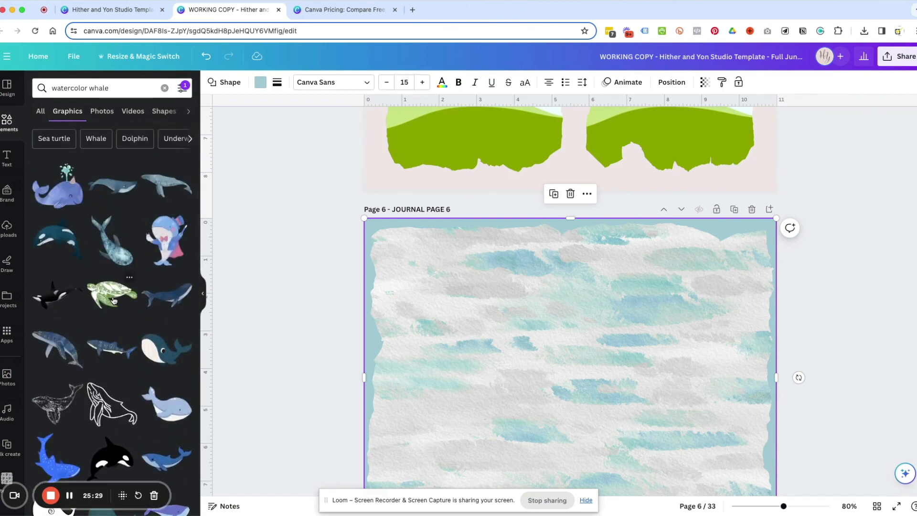
{"action": "left_click", "coordinate": [171, 186]}
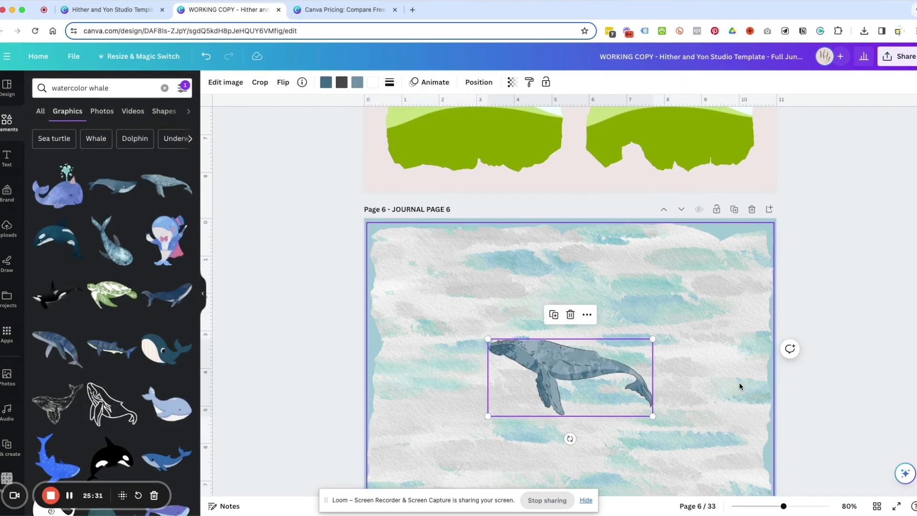
{"action": "key", "text": "Delete"}
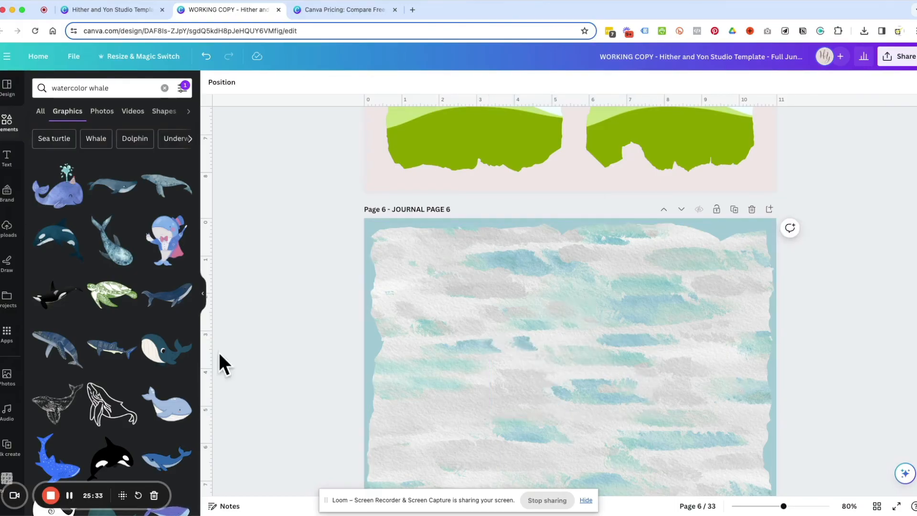
Step: Add the black line-drawn whale with motion lines to Page 6, enlarge it, and place it in the page's lower left area
{"action": "scroll", "coordinate": [111, 340], "scroll_direction": "down", "scroll_amount": 5}
{"action": "scroll", "coordinate": [111, 340], "scroll_direction": "down", "scroll_amount": 4}
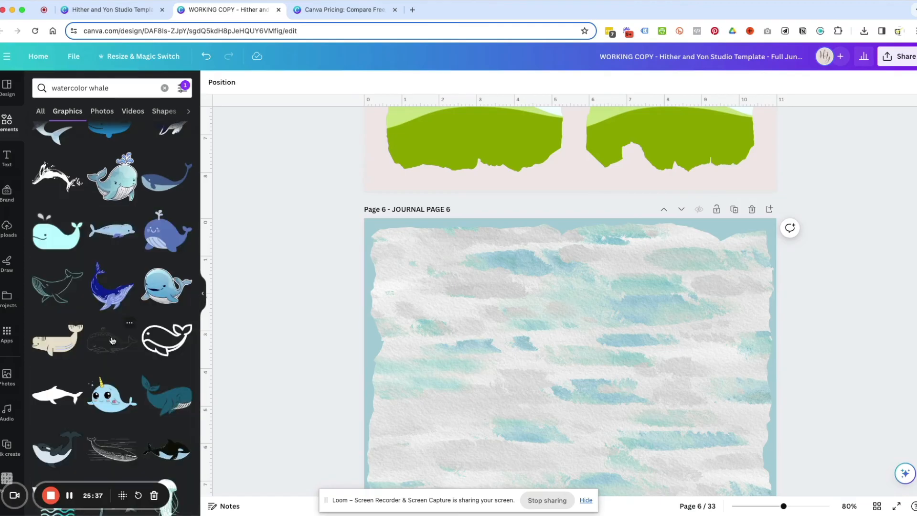
{"action": "scroll", "coordinate": [112, 340], "scroll_direction": "down", "scroll_amount": 3}
{"action": "scroll", "coordinate": [112, 340], "scroll_direction": "down", "scroll_amount": 2}
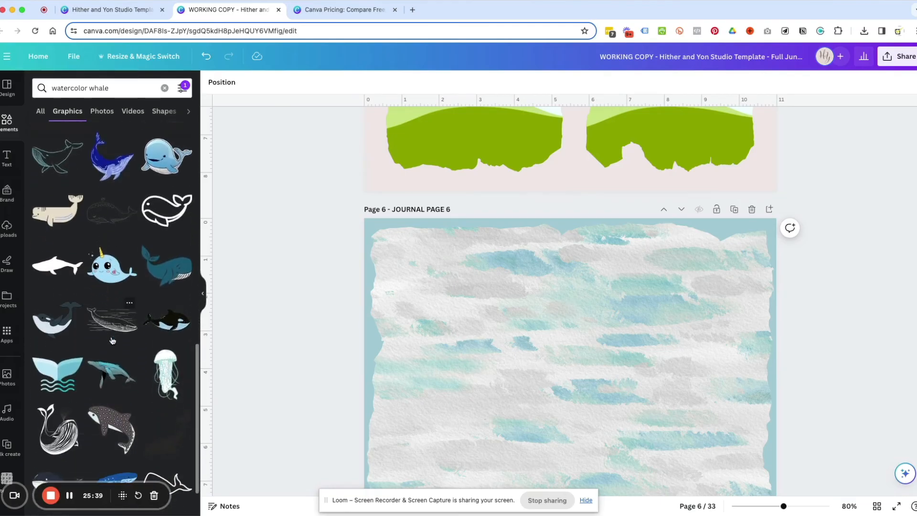
{"action": "left_click", "coordinate": [116, 247]}
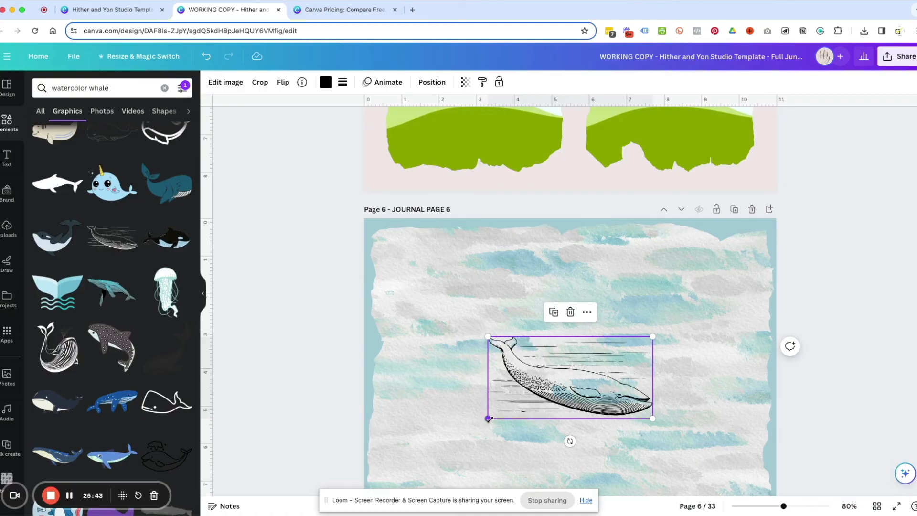
{"action": "left_click_drag", "start_coordinate": [488, 418], "coordinate": [405, 459]}
{"action": "scroll", "coordinate": [615, 411], "scroll_direction": "down", "scroll_amount": 5}
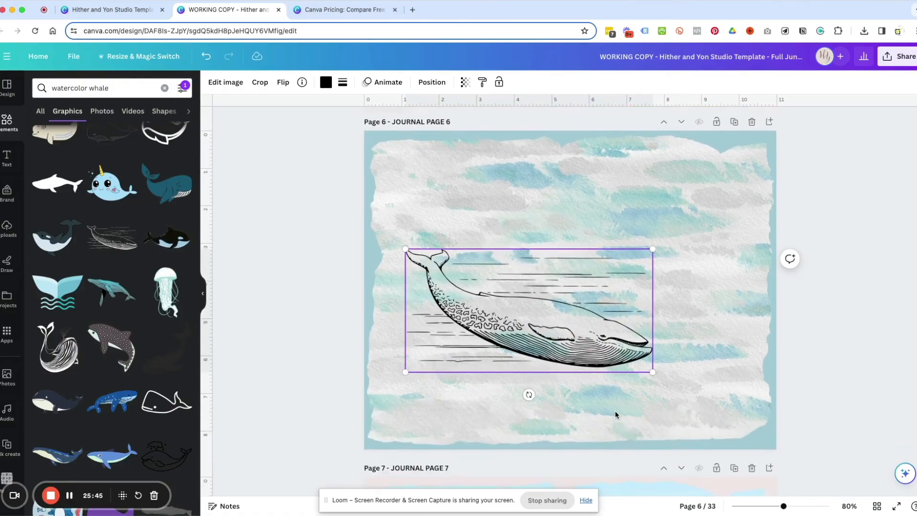
{"action": "left_click_drag", "start_coordinate": [566, 268], "coordinate": [546, 320]}
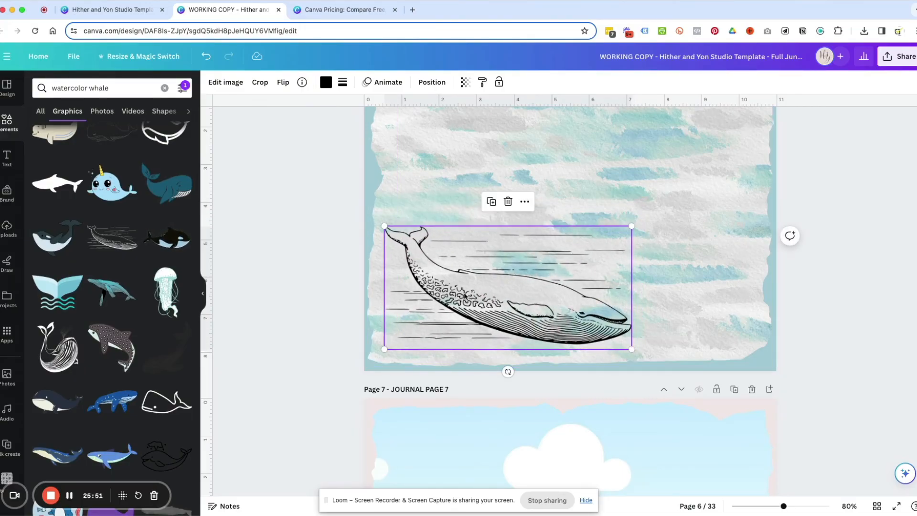
Step: Try the light teal, periwinkle and navy #2f4174 photo colors on the whale drawing
{"action": "left_click", "coordinate": [326, 82]}
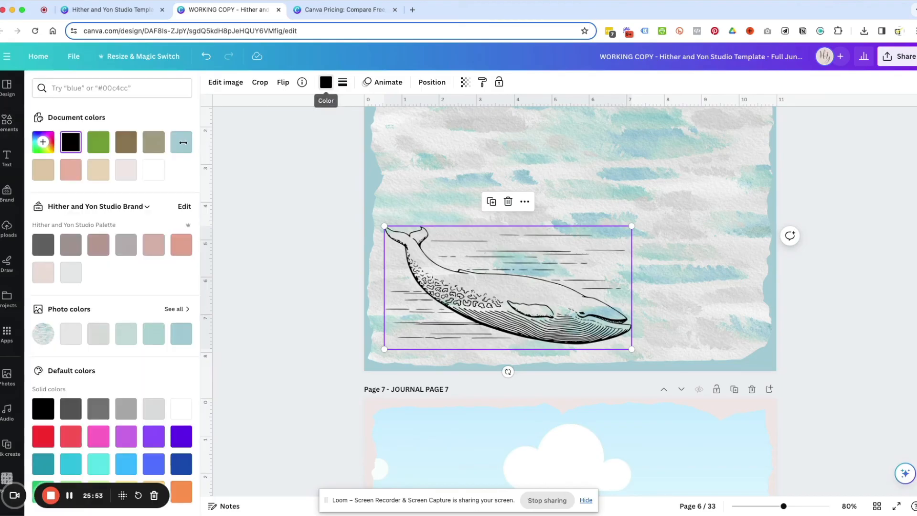
{"action": "scroll", "coordinate": [111, 231], "scroll_direction": "down", "scroll_amount": 1}
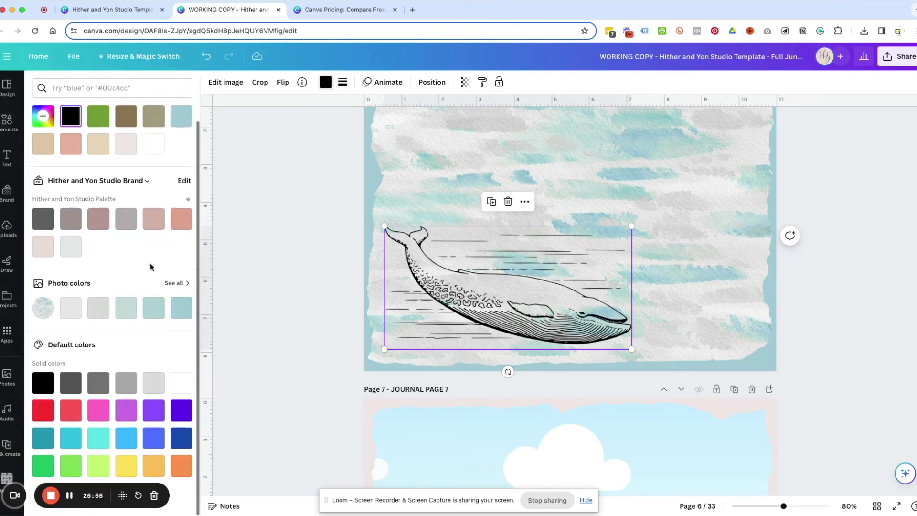
{"action": "left_click", "coordinate": [182, 312]}
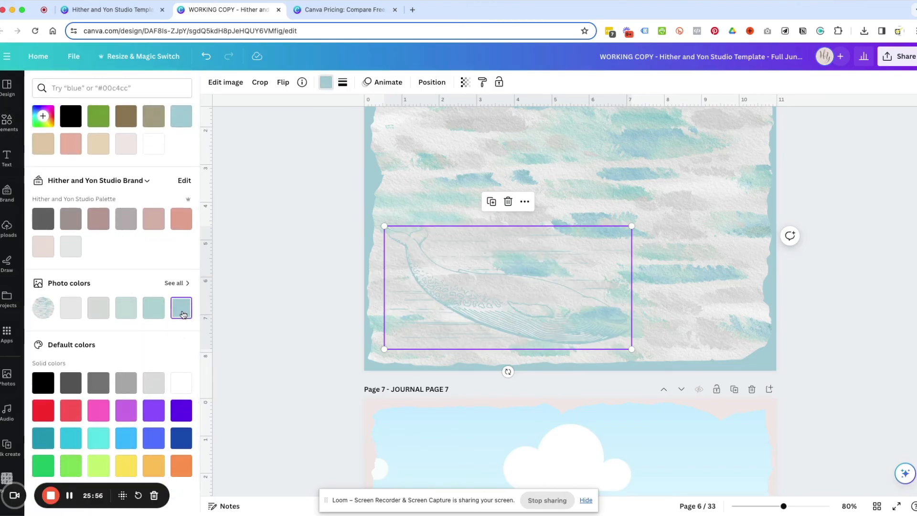
{"action": "left_click", "coordinate": [179, 283]}
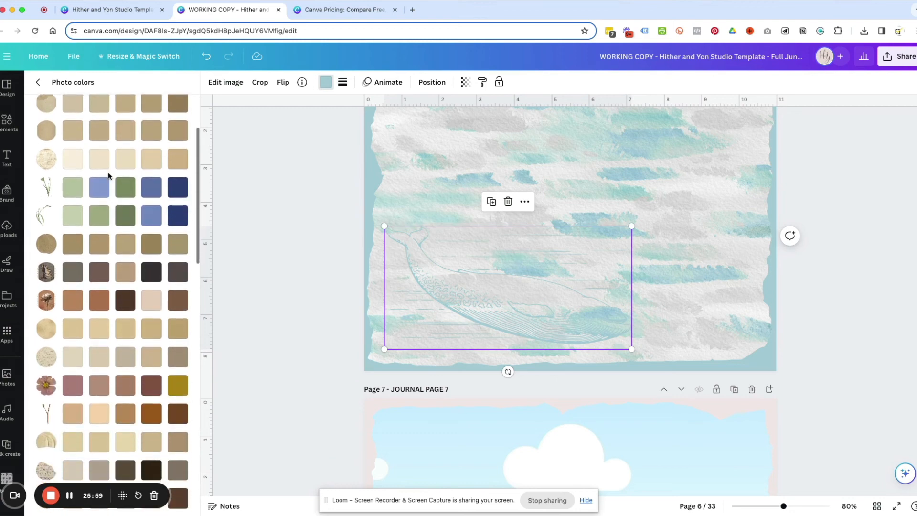
{"action": "left_click", "coordinate": [99, 187]}
{"action": "left_click", "coordinate": [150, 215]}
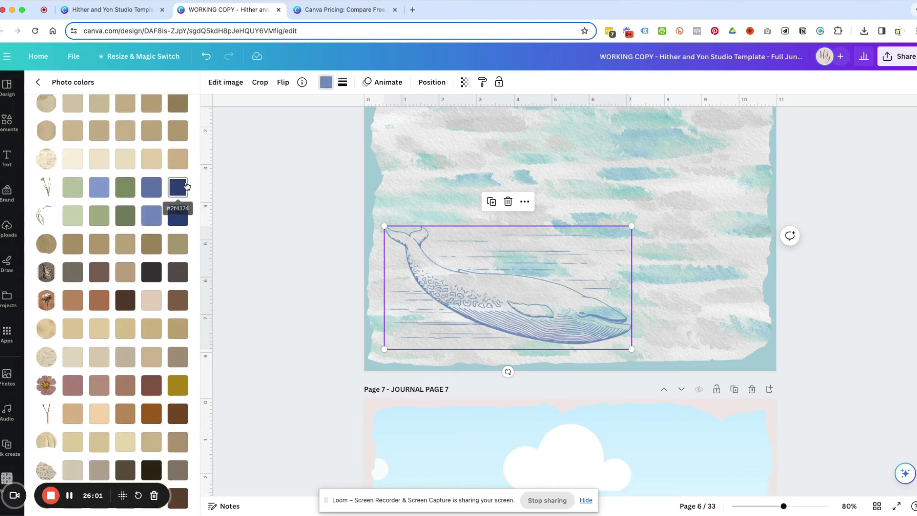
{"action": "left_click", "coordinate": [185, 186]}
Step: Recolor the whale drawing with the first medium blue photo color taken from the dark blue watercolor image
{"action": "scroll", "coordinate": [143, 277], "scroll_direction": "down", "scroll_amount": 4}
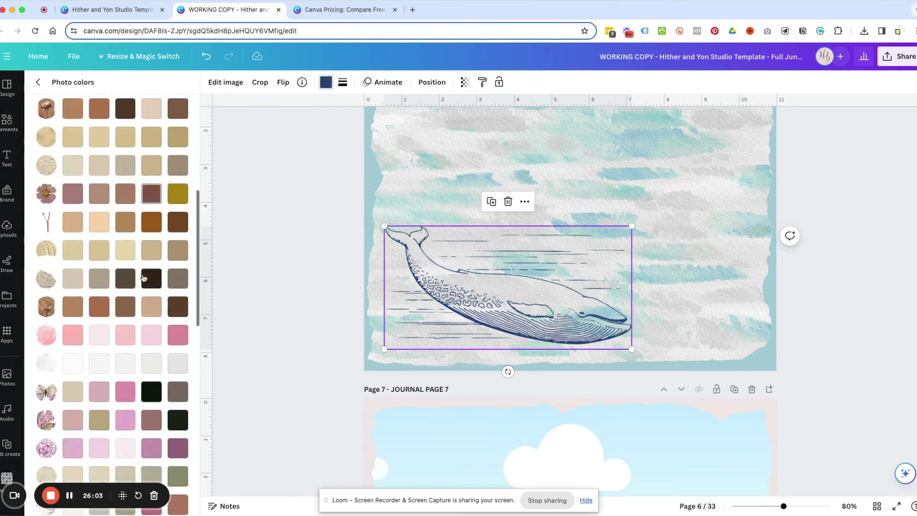
{"action": "scroll", "coordinate": [142, 278], "scroll_direction": "down", "scroll_amount": 15}
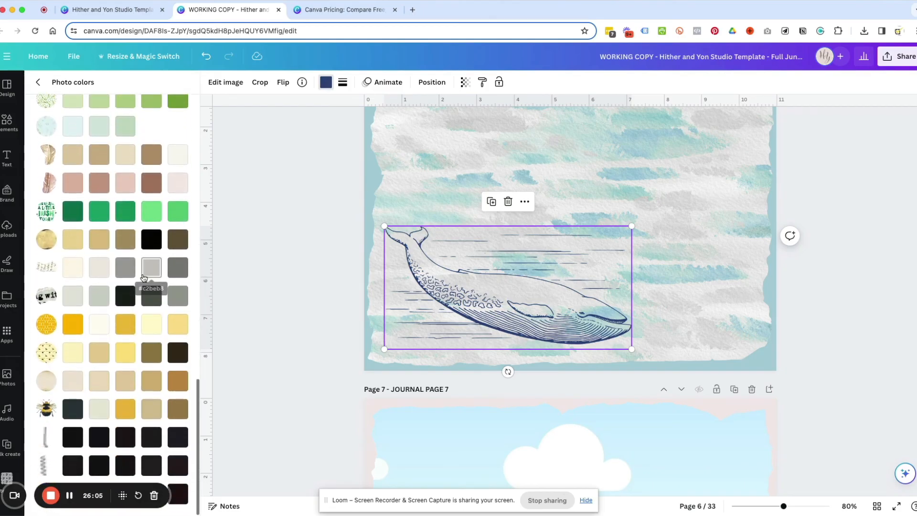
{"action": "scroll", "coordinate": [143, 278], "scroll_direction": "up", "scroll_amount": 3}
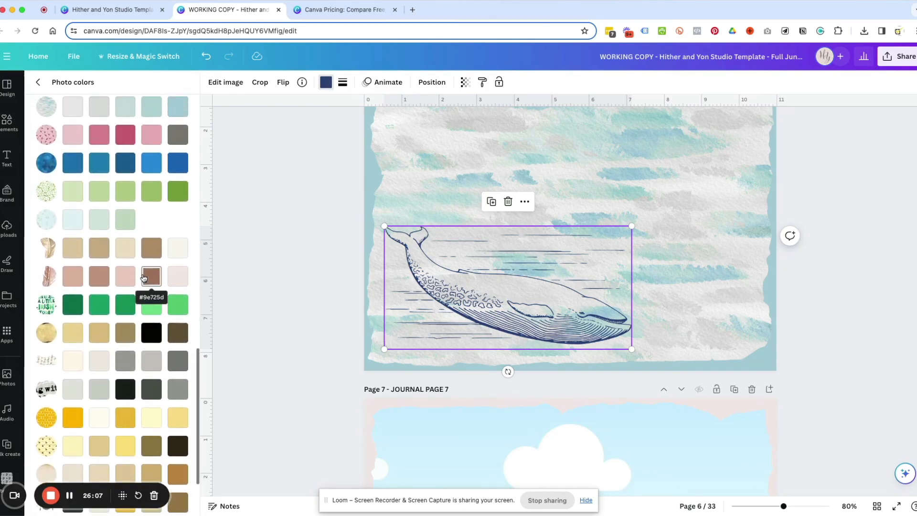
{"action": "left_click", "coordinate": [93, 222]}
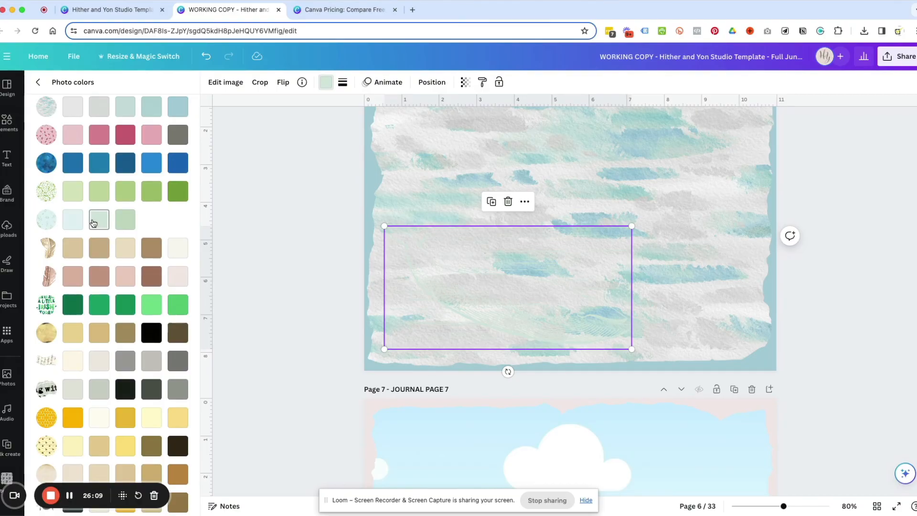
{"action": "left_click", "coordinate": [124, 221]}
{"action": "left_click", "coordinate": [74, 223]}
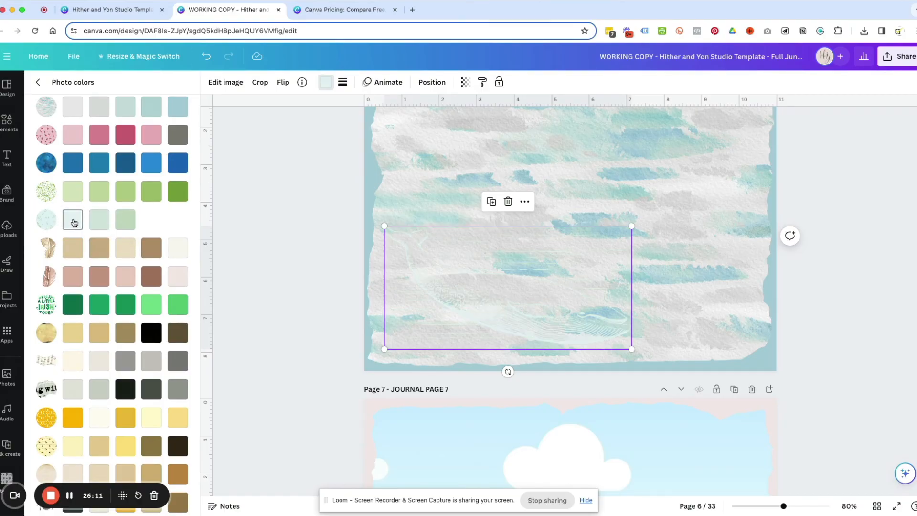
{"action": "left_click", "coordinate": [126, 164]}
{"action": "left_click", "coordinate": [69, 167]}
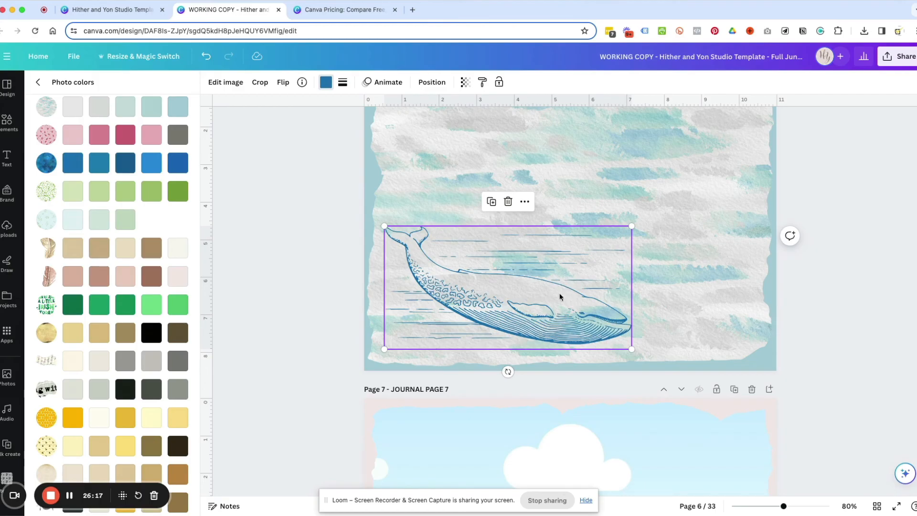
Step: Lower the whale drawing's opacity to under half so it blends softly into the brush-stroke background
{"action": "left_click", "coordinate": [465, 83]}
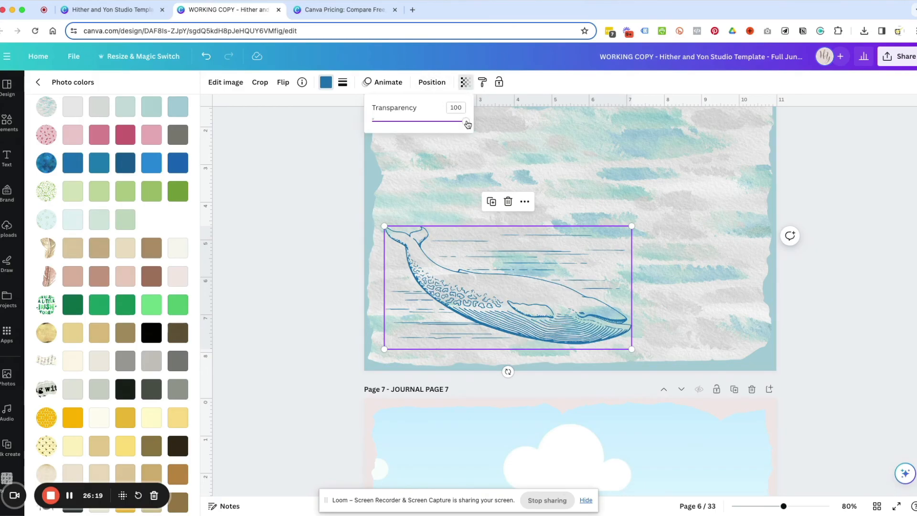
{"action": "left_click_drag", "start_coordinate": [466, 123], "coordinate": [409, 125]}
{"action": "left_click", "coordinate": [572, 153]}
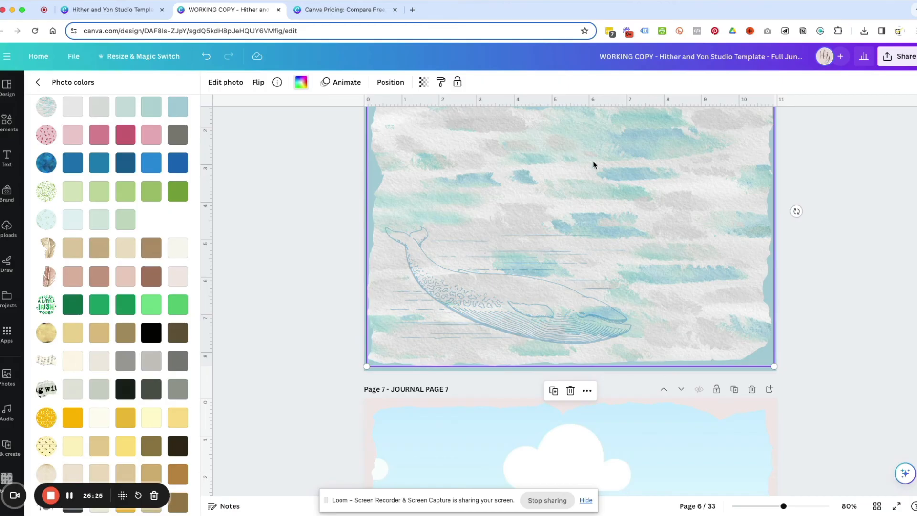
{"action": "scroll", "coordinate": [728, 199], "scroll_direction": "up", "scroll_amount": 5}
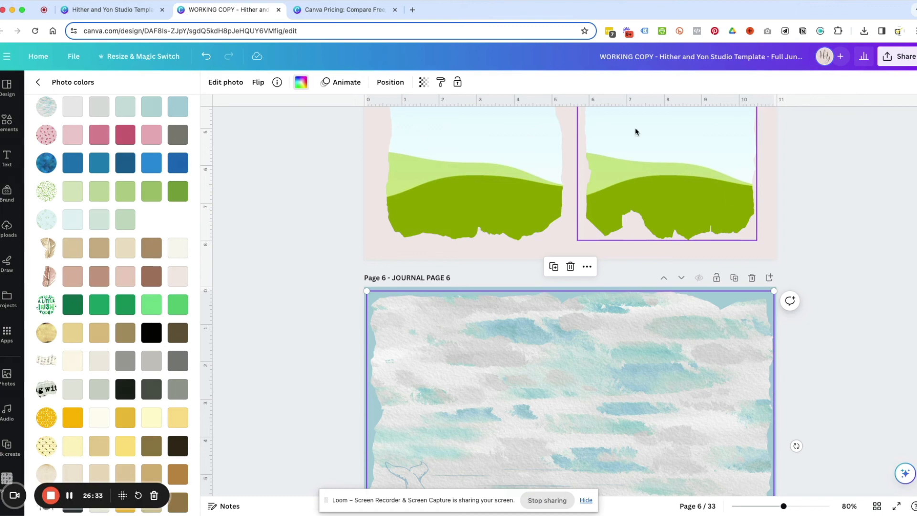
{"action": "left_click", "coordinate": [75, 58]}
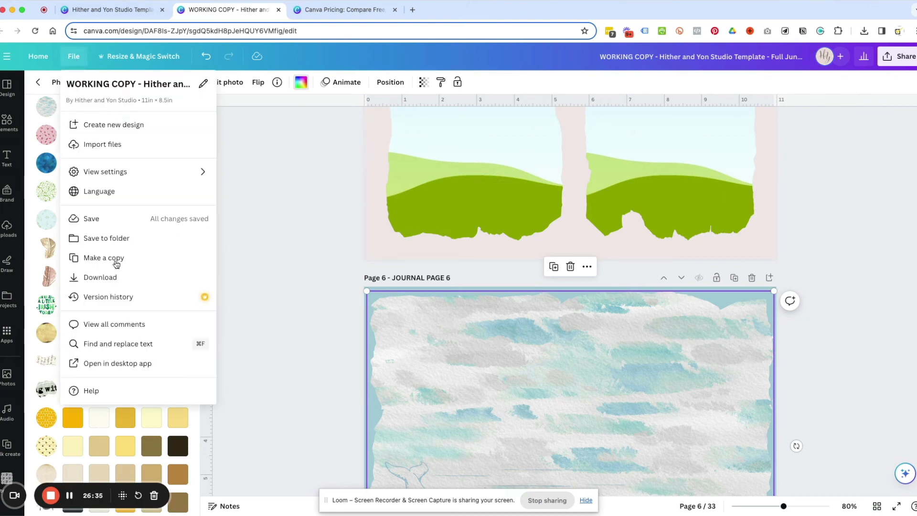
{"action": "left_click", "coordinate": [283, 211]}
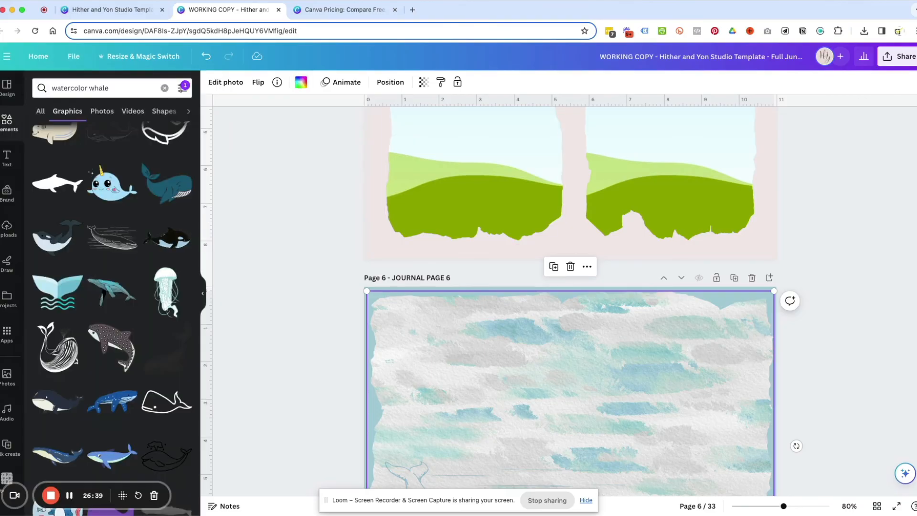
Step: Open the design's download settings and choose PDF Print as the file type
{"action": "left_click", "coordinate": [900, 60]}
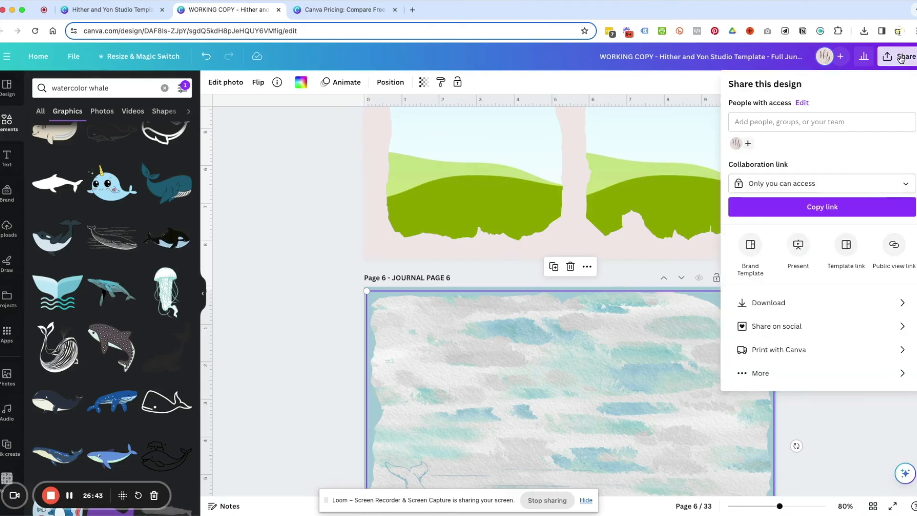
{"action": "left_click", "coordinate": [774, 305]}
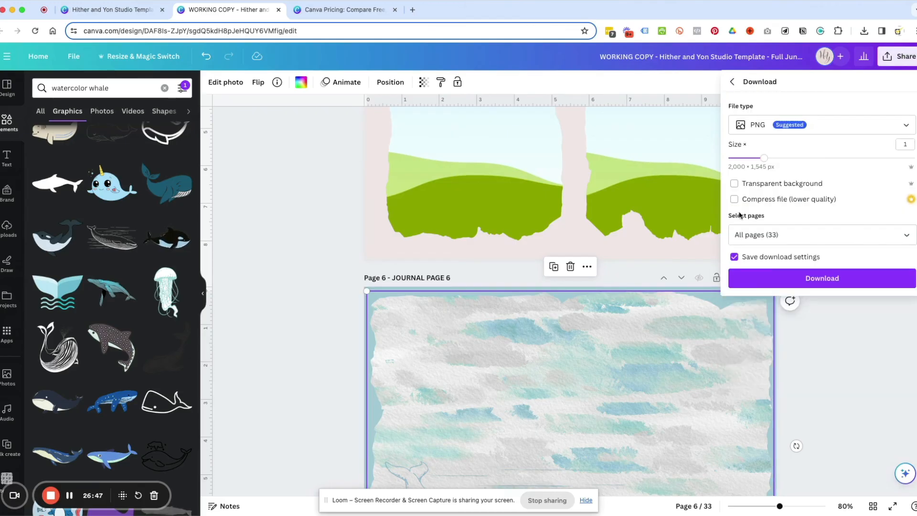
{"action": "left_click", "coordinate": [827, 126]}
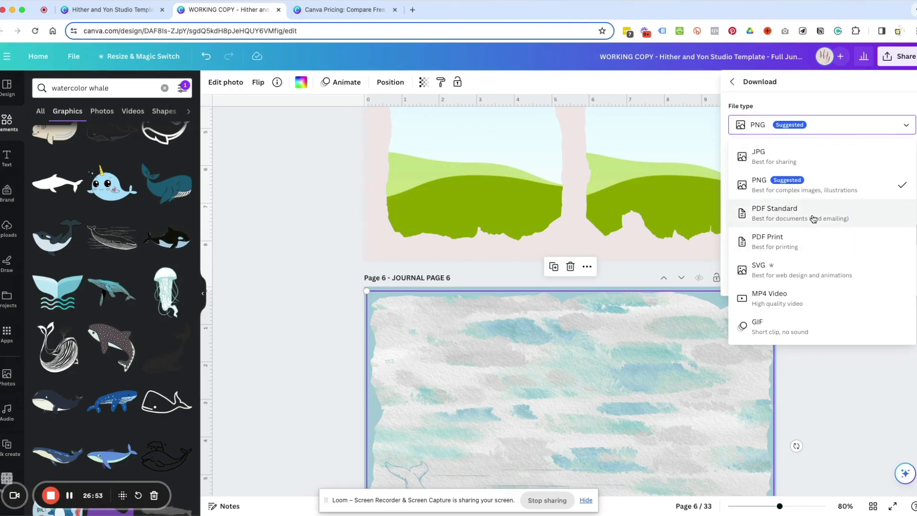
{"action": "left_click", "coordinate": [793, 190]}
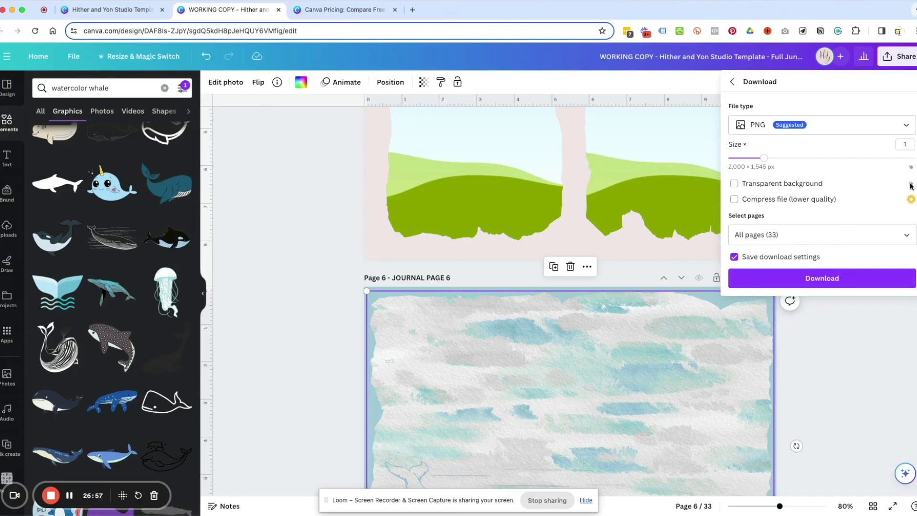
{"action": "left_click", "coordinate": [814, 128]}
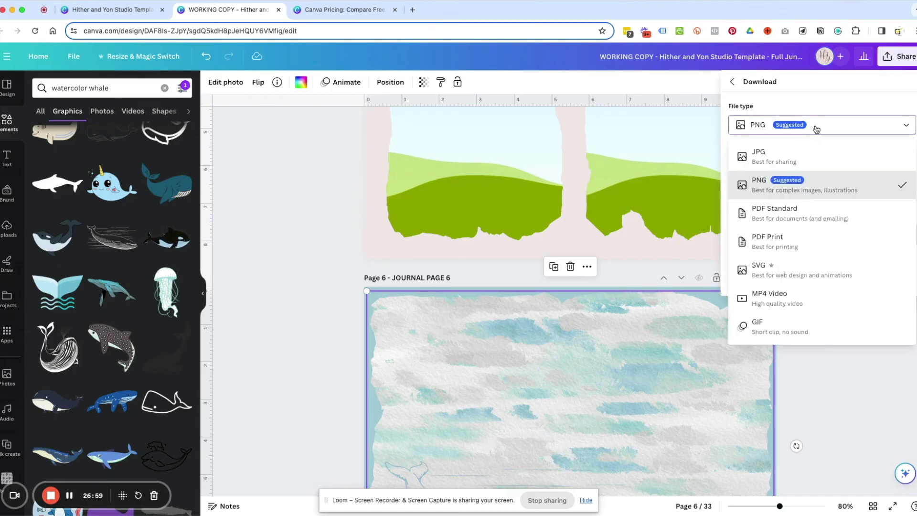
{"action": "left_click", "coordinate": [779, 244]}
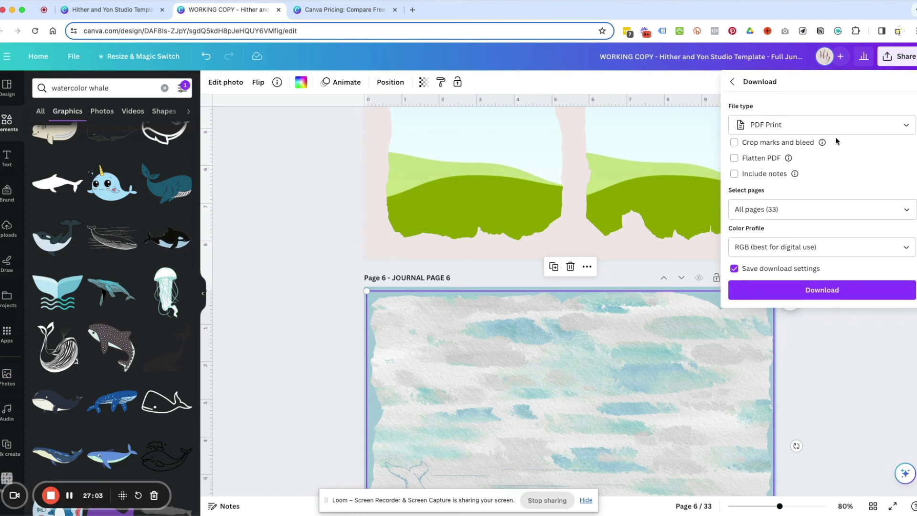
{"action": "left_click", "coordinate": [792, 125]}
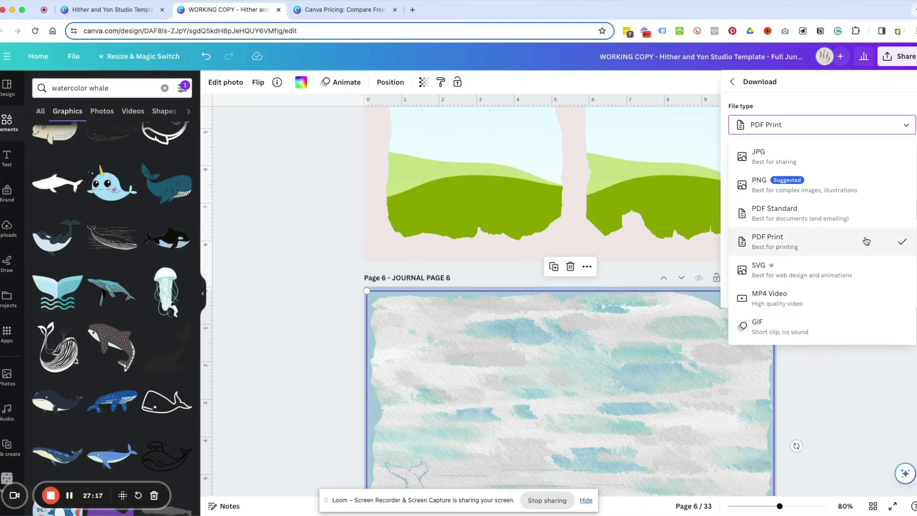
{"action": "left_click", "coordinate": [797, 244]}
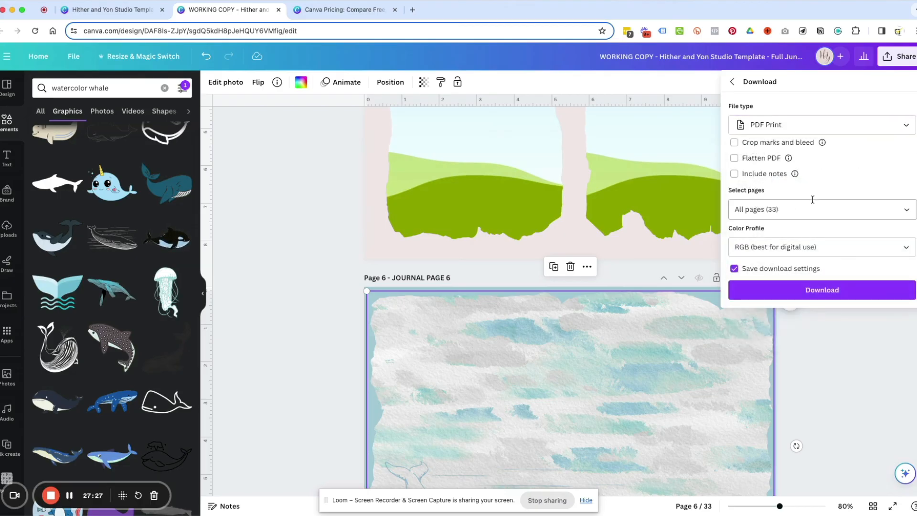
Step: Limit the download to Page 1, Journal Page 1, instead of all 33 pages
{"action": "left_click", "coordinate": [903, 212]}
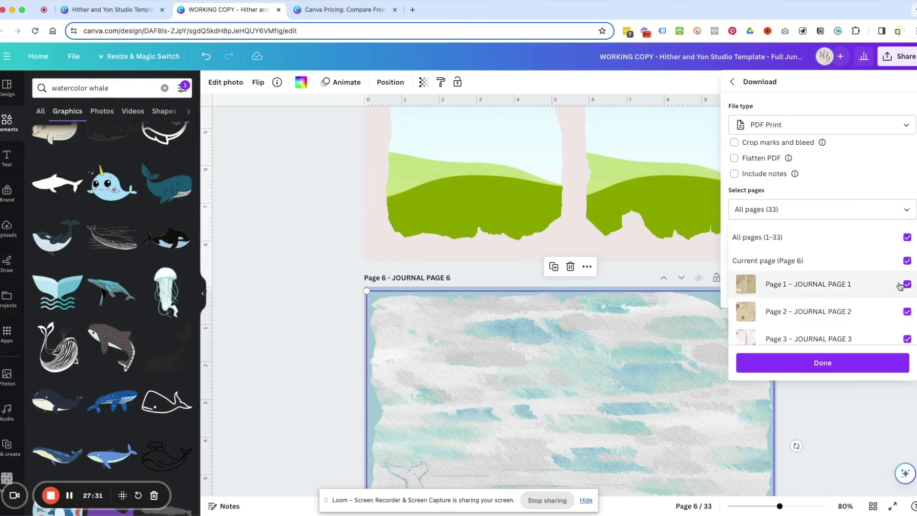
{"action": "left_click", "coordinate": [907, 237]}
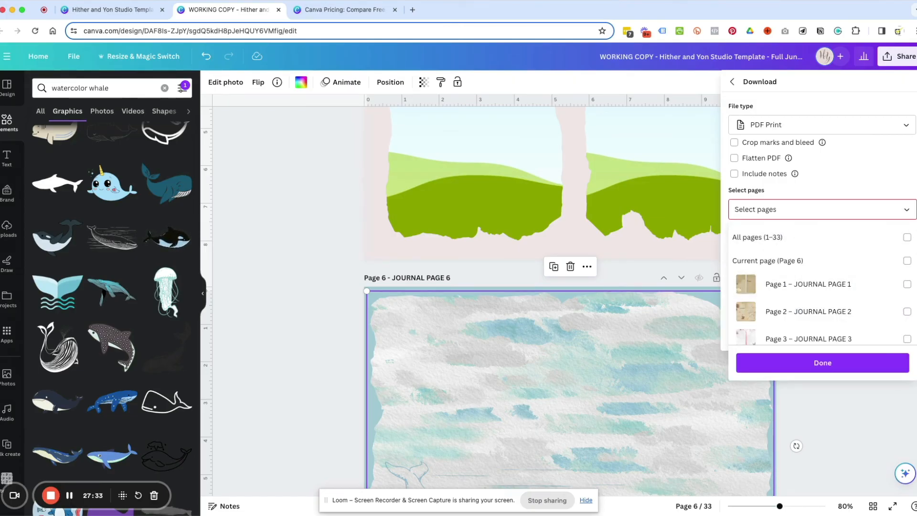
{"action": "left_click", "coordinate": [907, 285]}
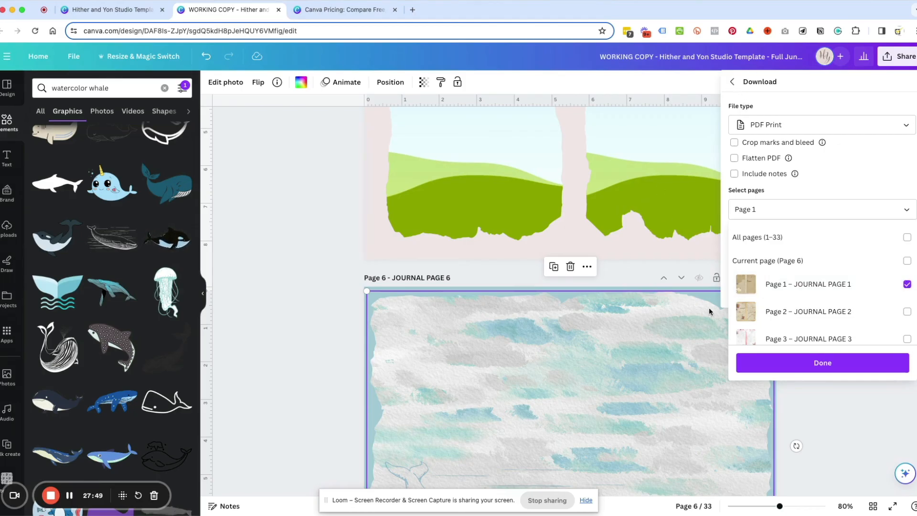
{"action": "left_click", "coordinate": [830, 363]}
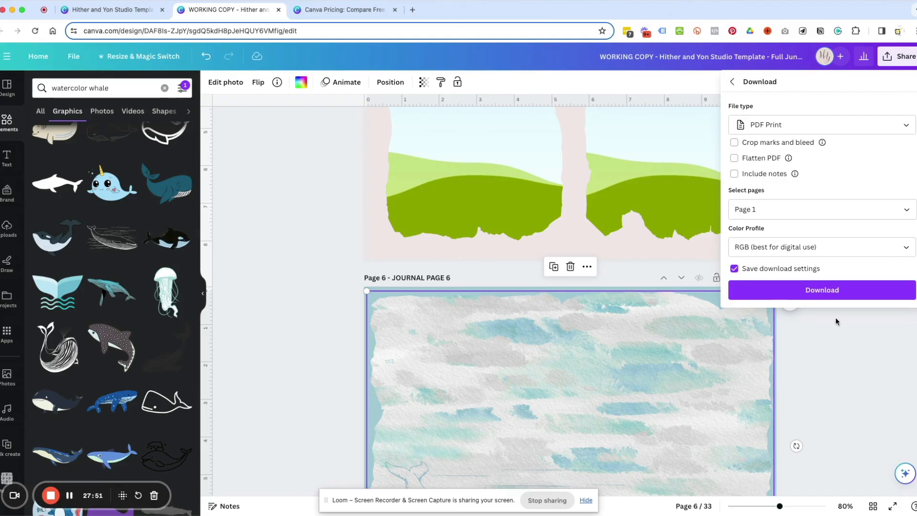